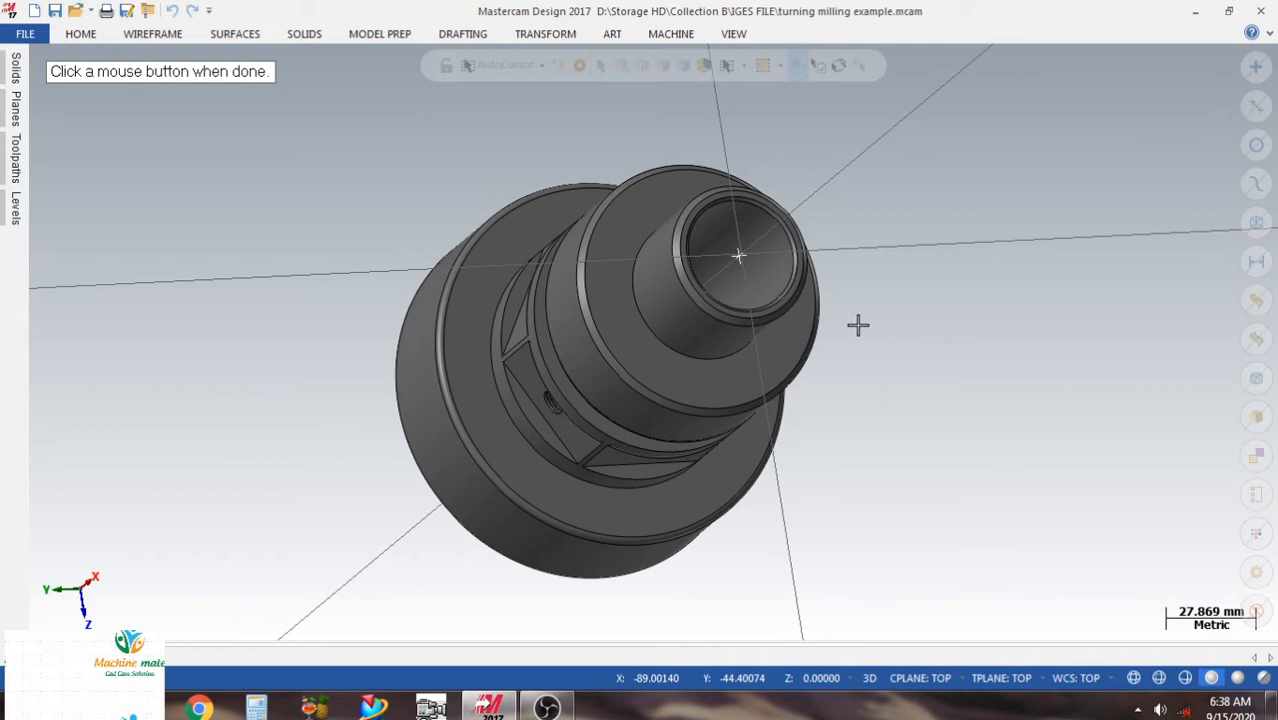
Set the part to the Top (WCS) view and add the default lathe machine.
middle_drag(858, 325, 897, 268)
right_click(897, 268)
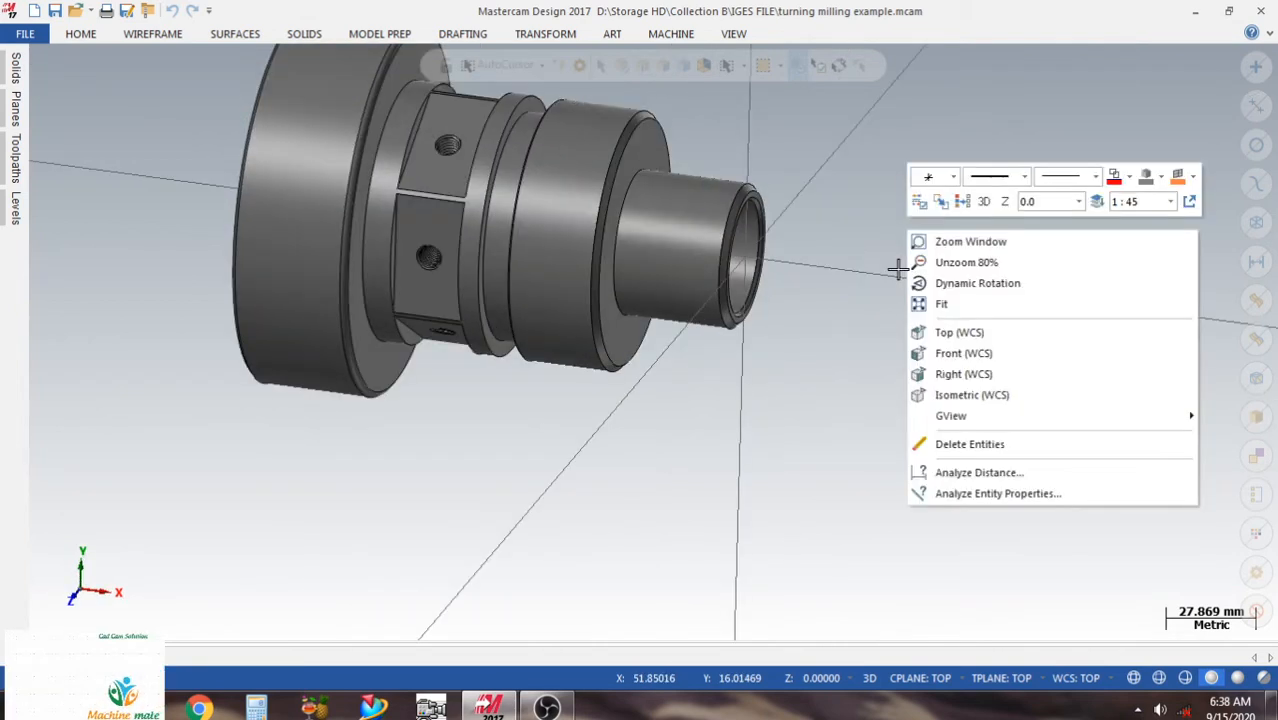
click(959, 325)
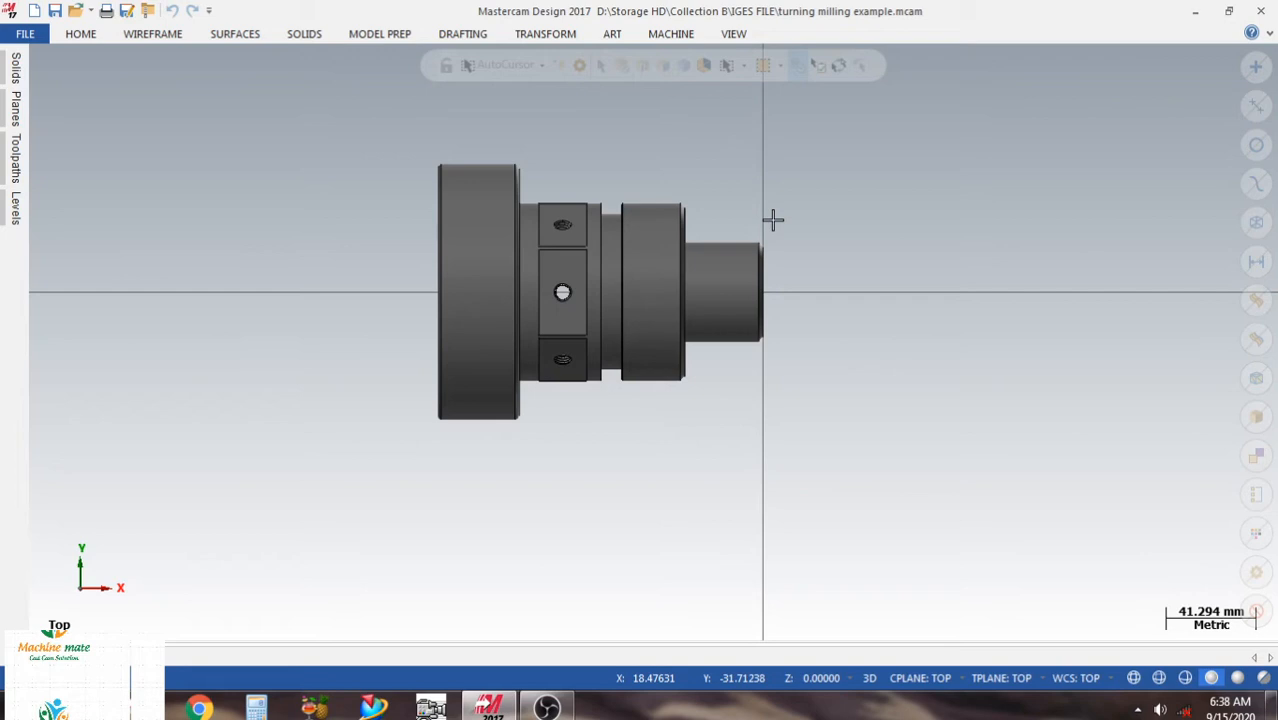
scroll(651, 308, down, 2)
scroll(385, 232, down, 2)
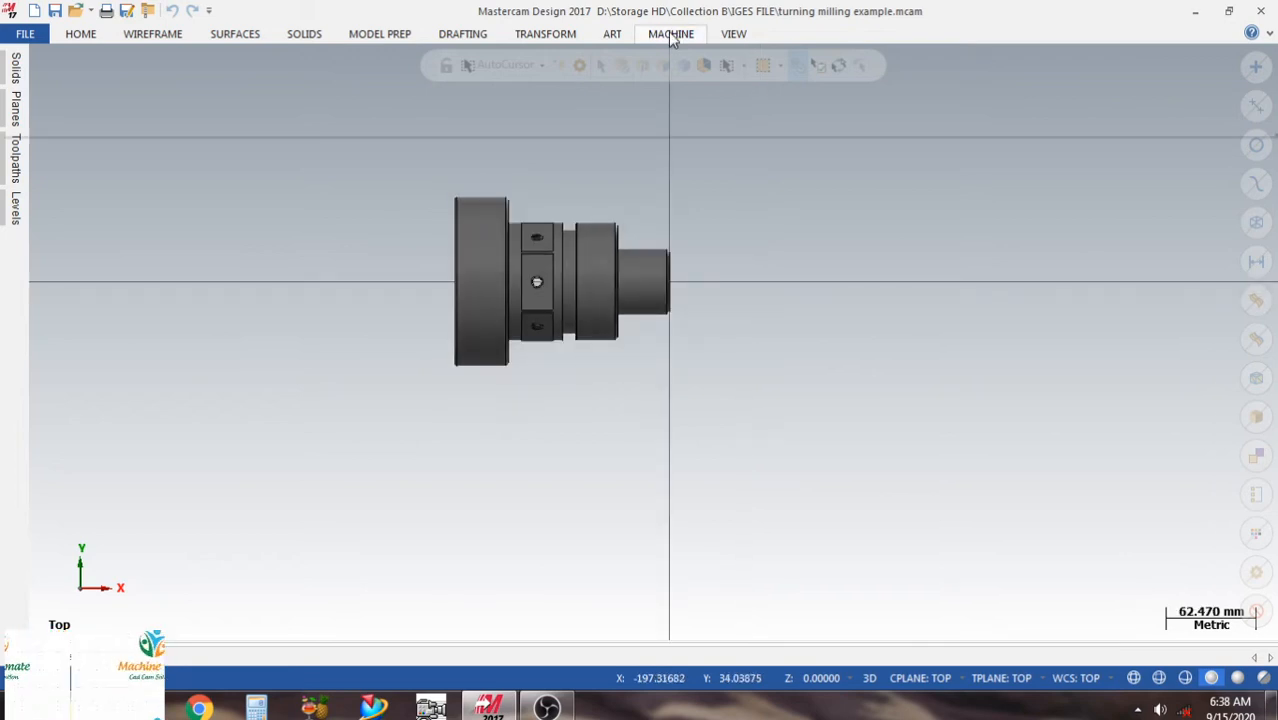
click(671, 34)
click(66, 95)
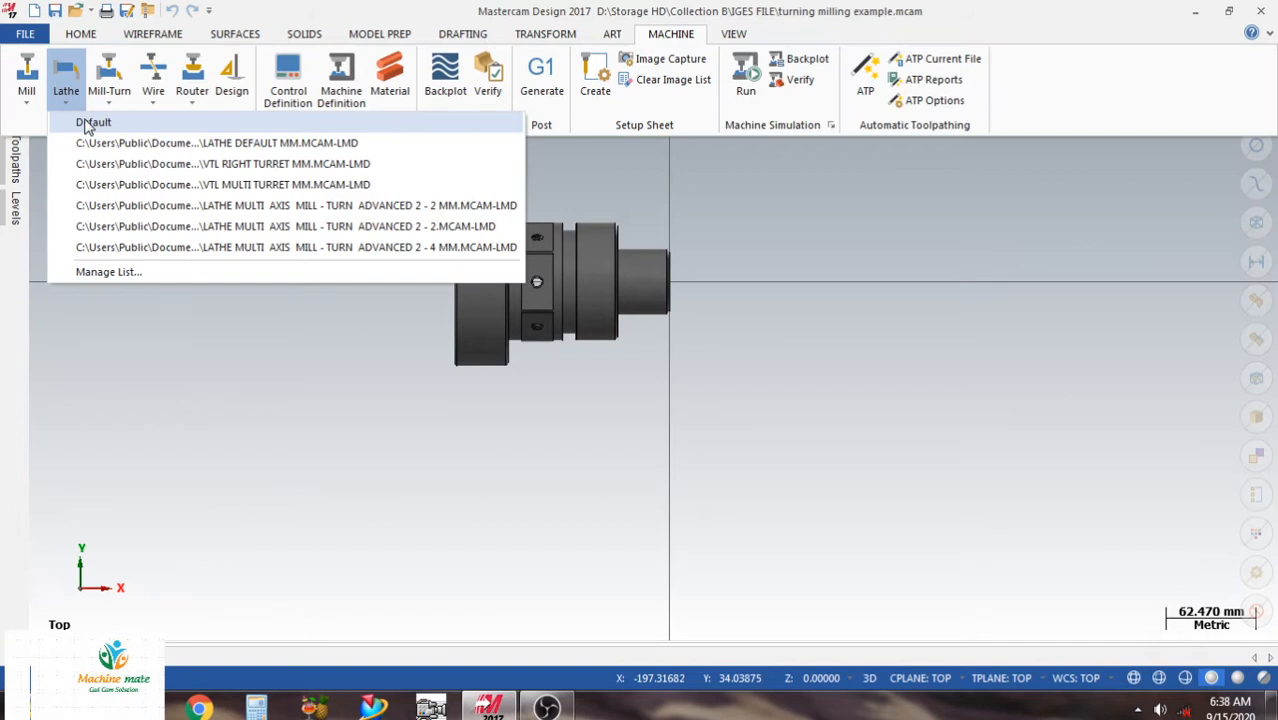
click(92, 122)
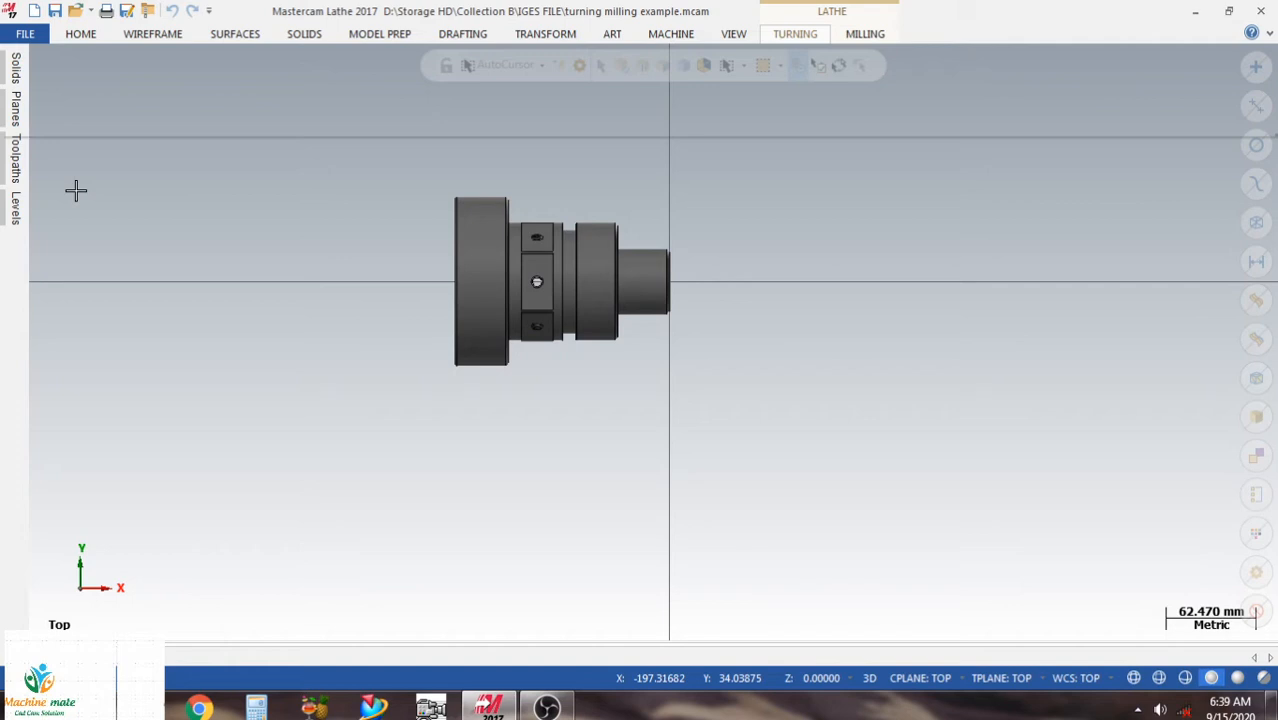
Open the Toolpaths manager and dock it so it stays open.
click(13, 160)
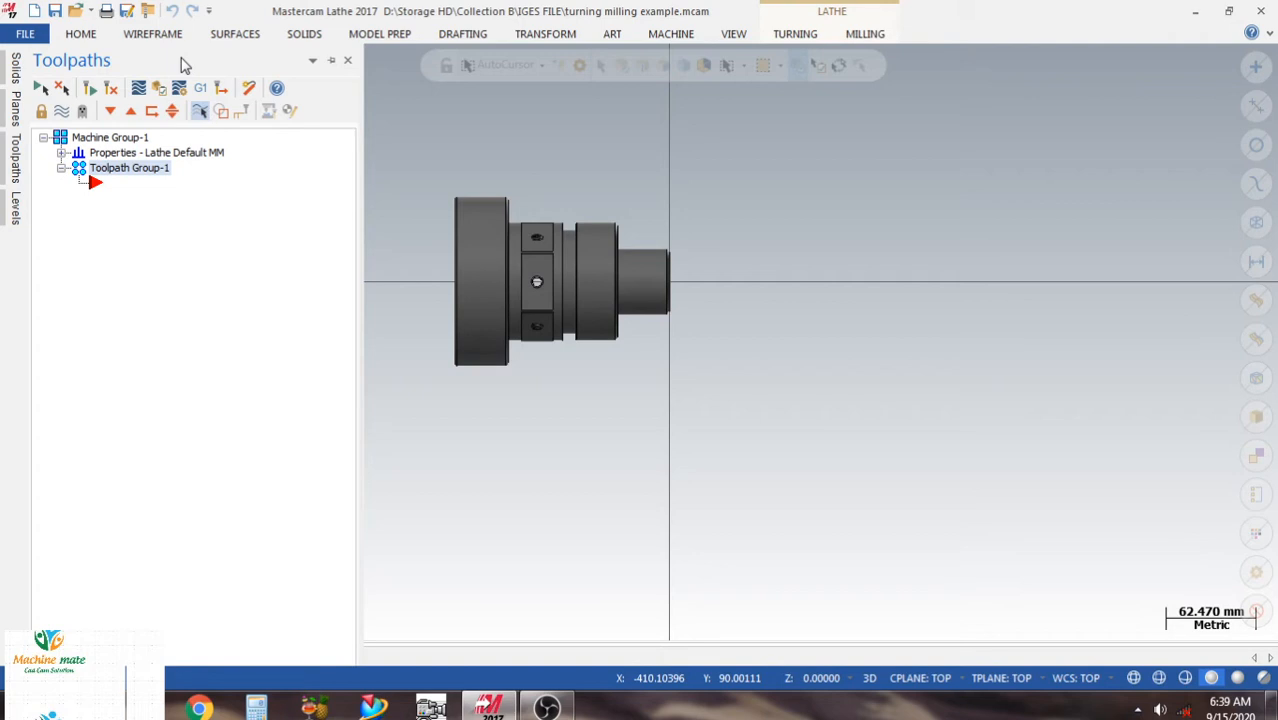
right_click(185, 60)
click(234, 140)
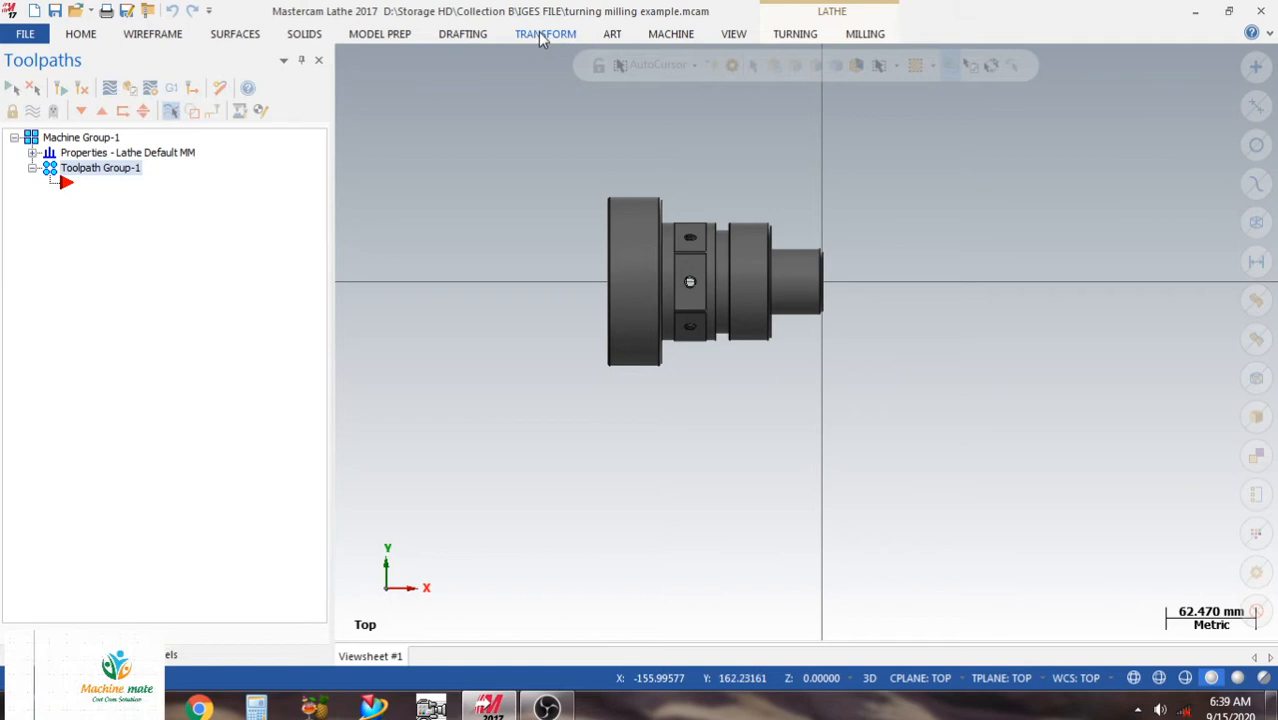
Create a Spin turn profile of the whole solid with 0.02 tolerance and Upper profile, and display the model shaded.
click(152, 33)
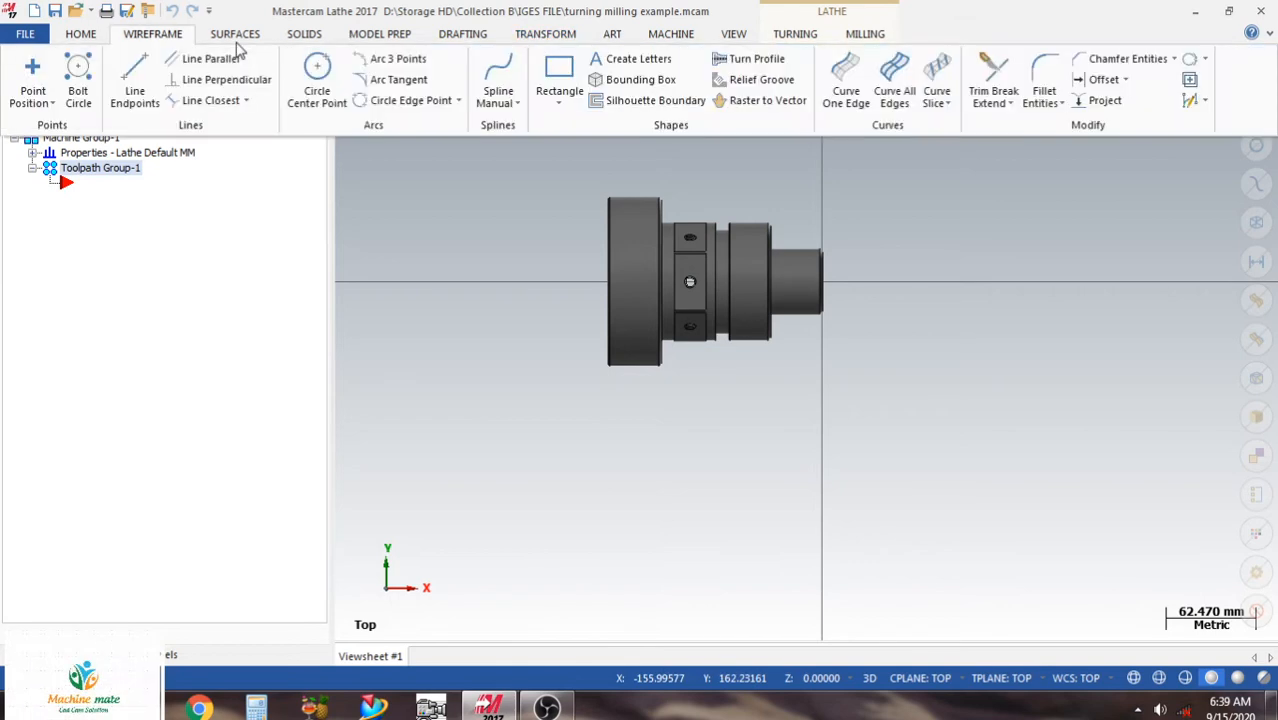
click(716, 64)
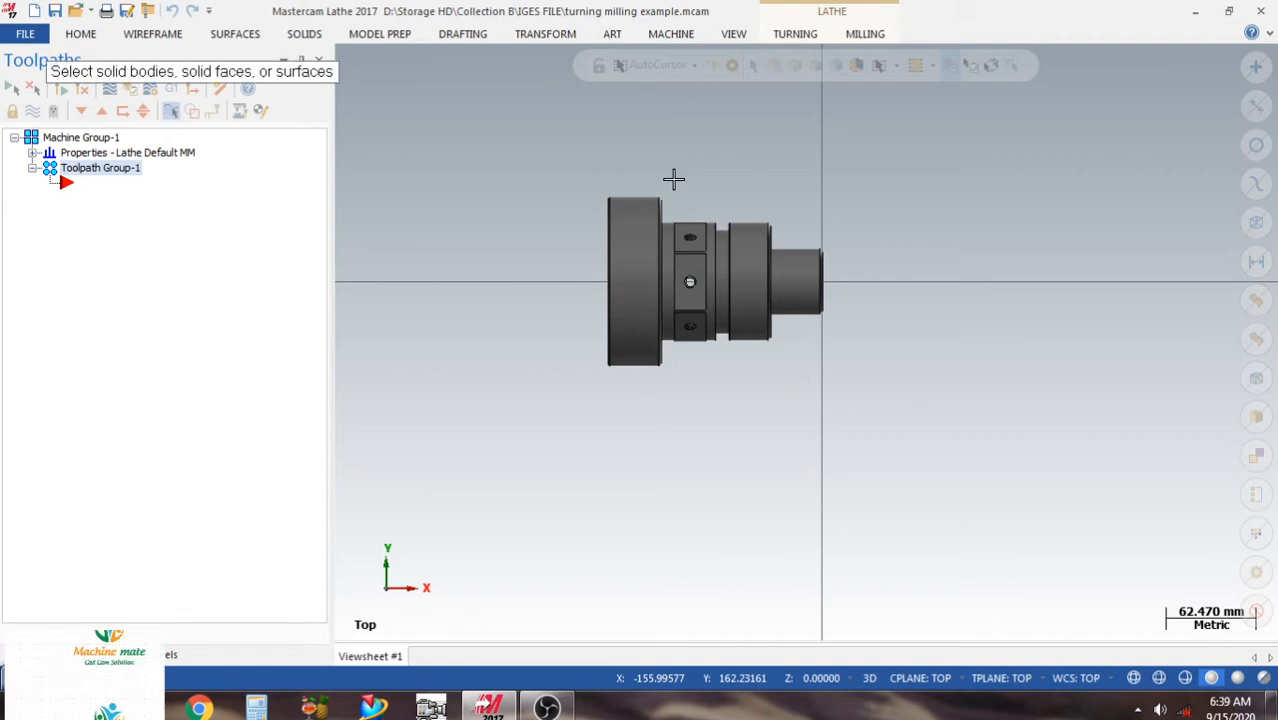
drag(567, 136, 946, 452)
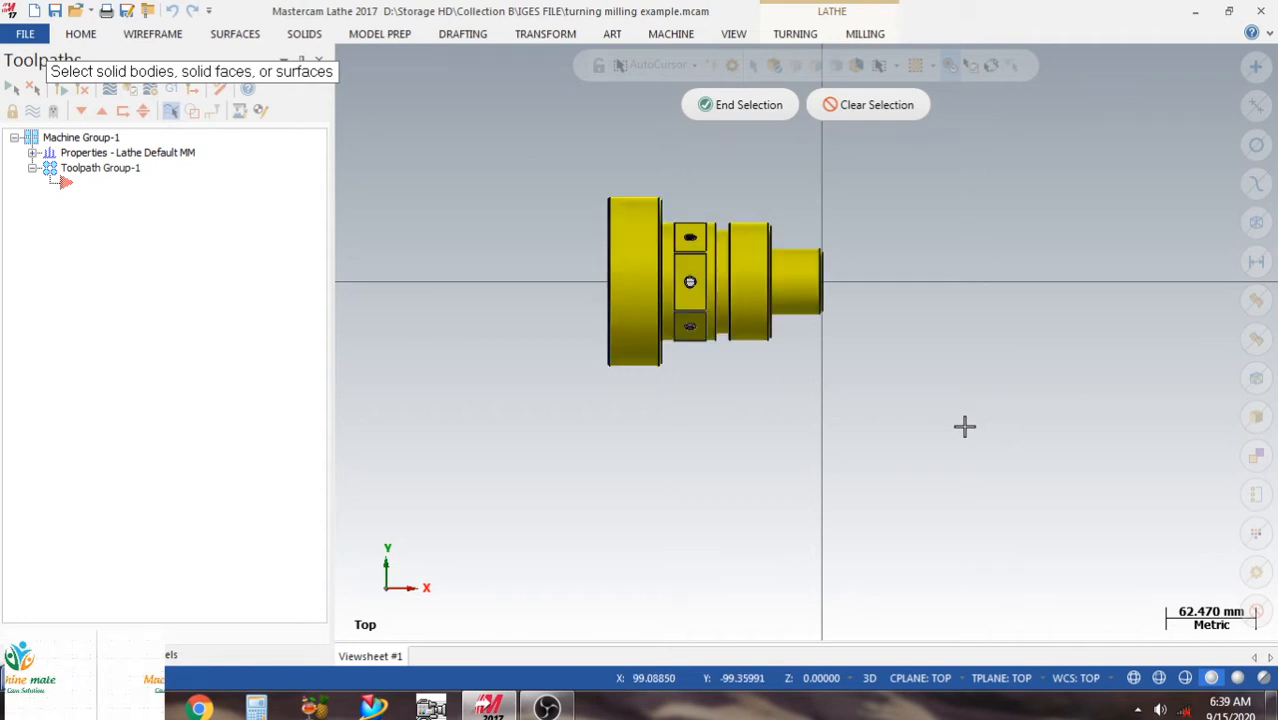
click(737, 105)
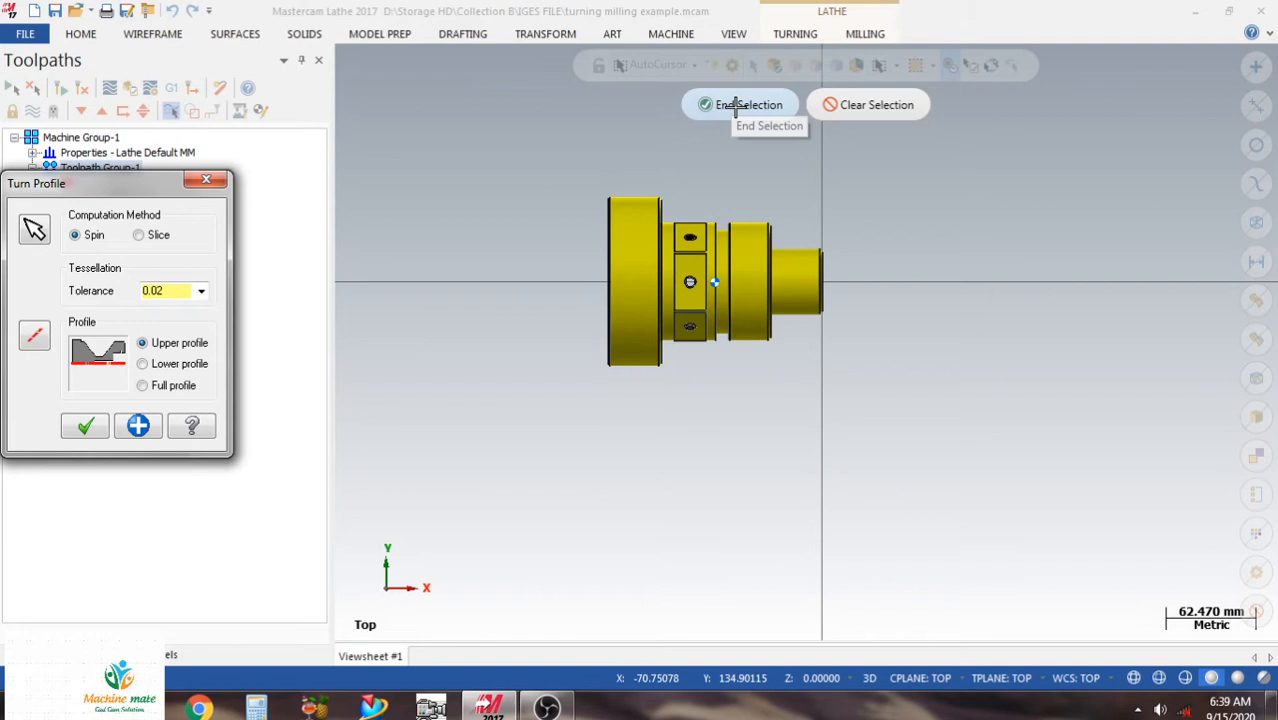
click(86, 427)
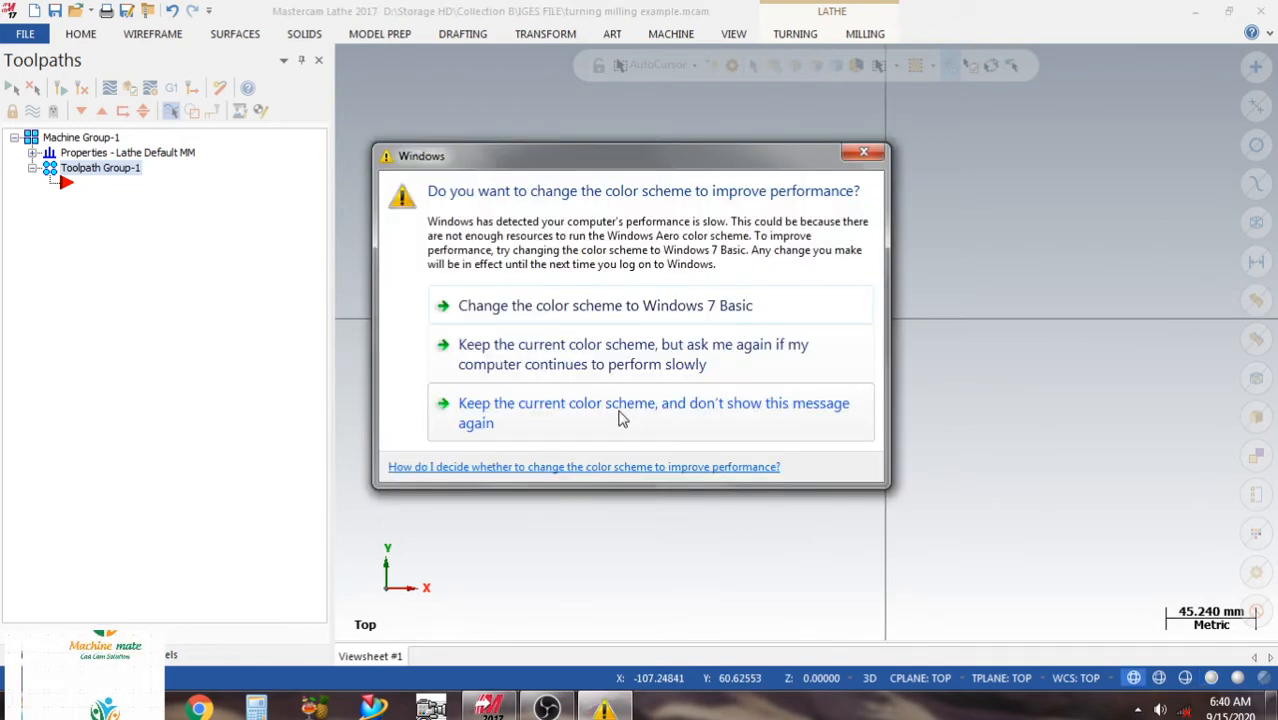
click(619, 418)
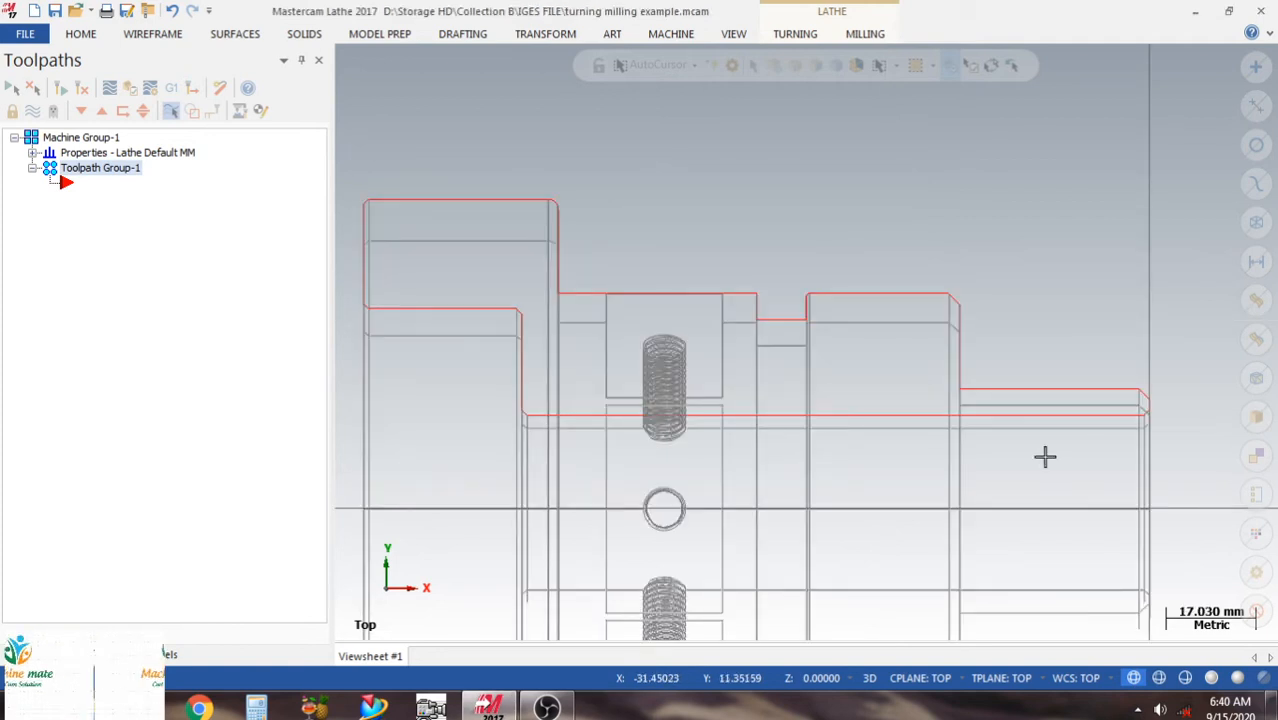
scroll(773, 208, down, 5)
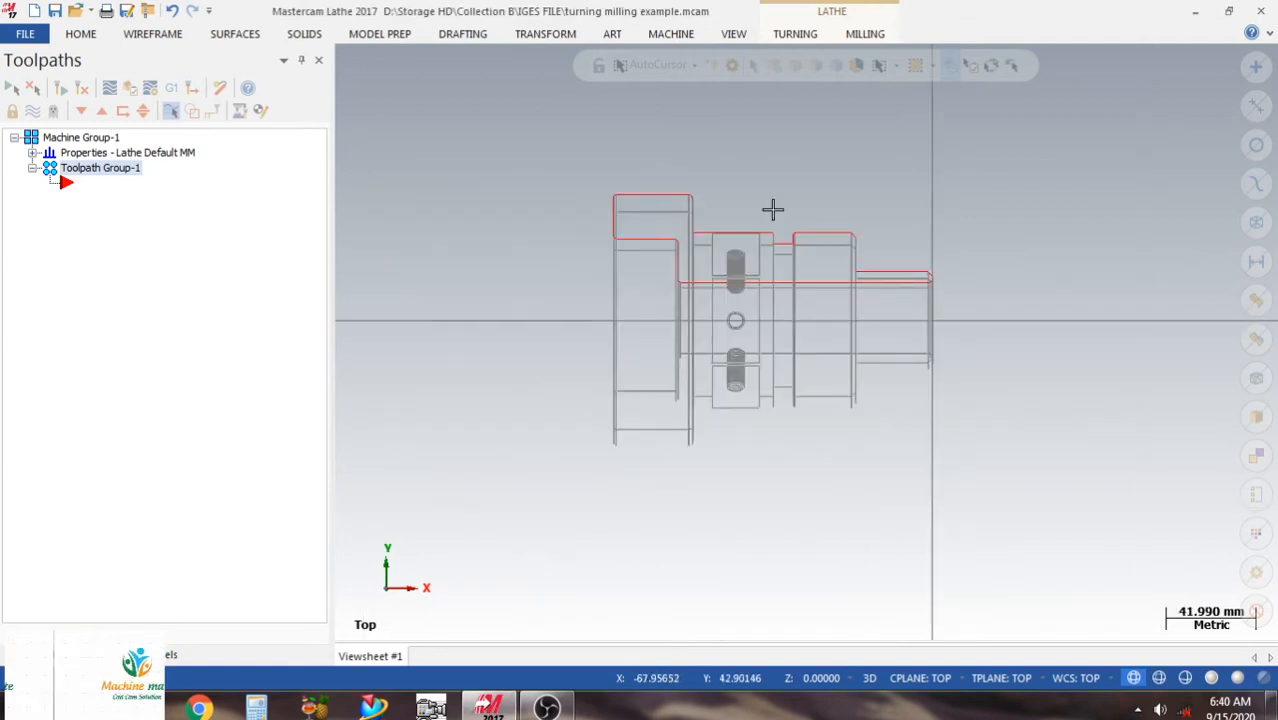
click(1211, 679)
Move the solid body to level 20.
click(168, 656)
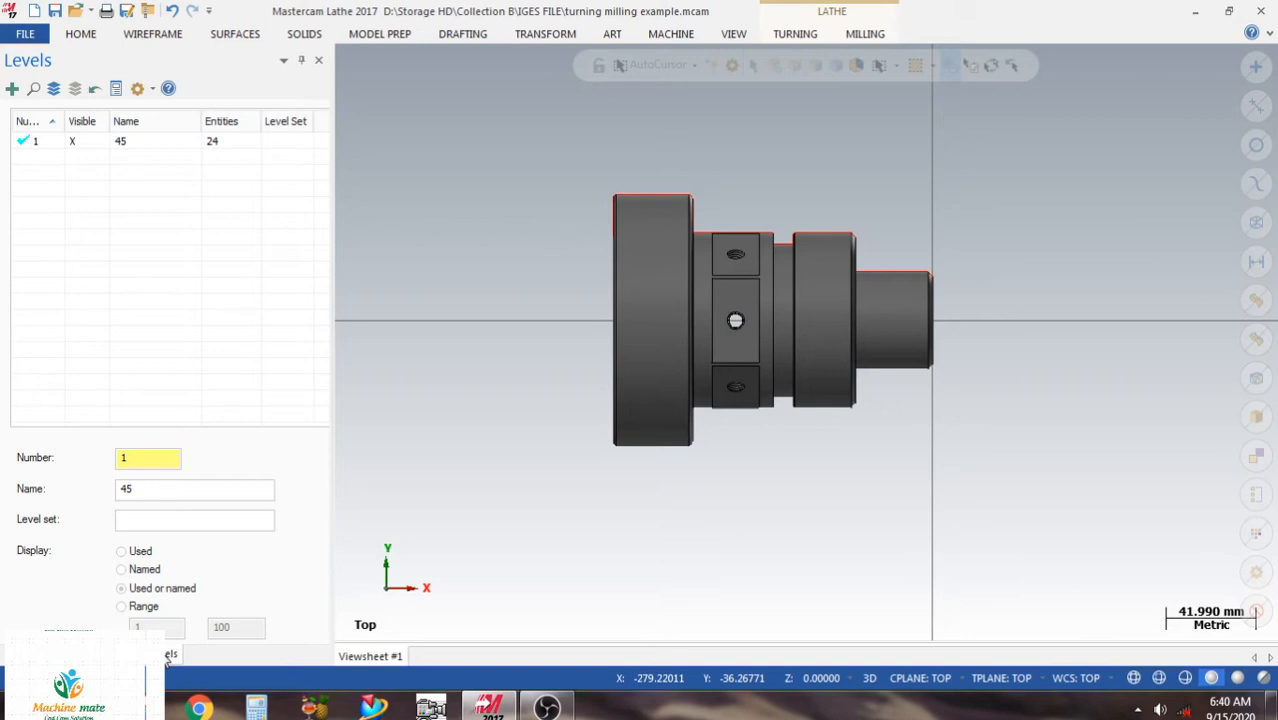
right_click(625, 323)
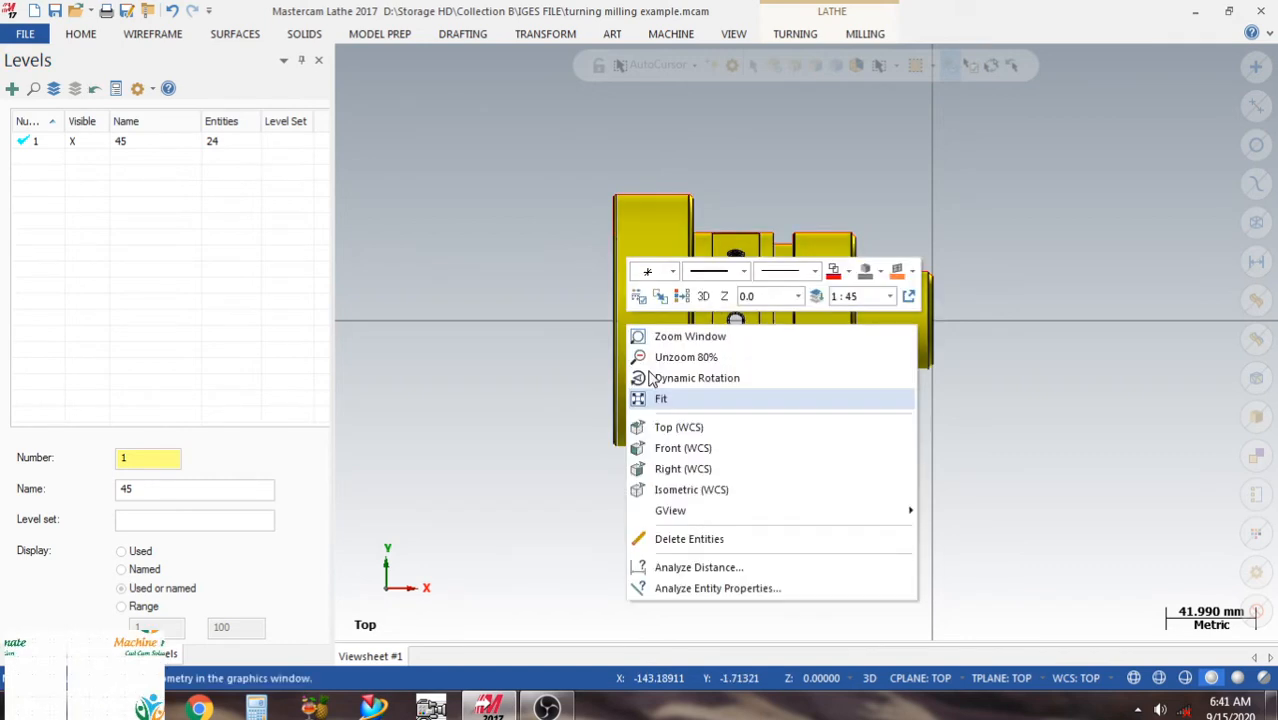
click(650, 378)
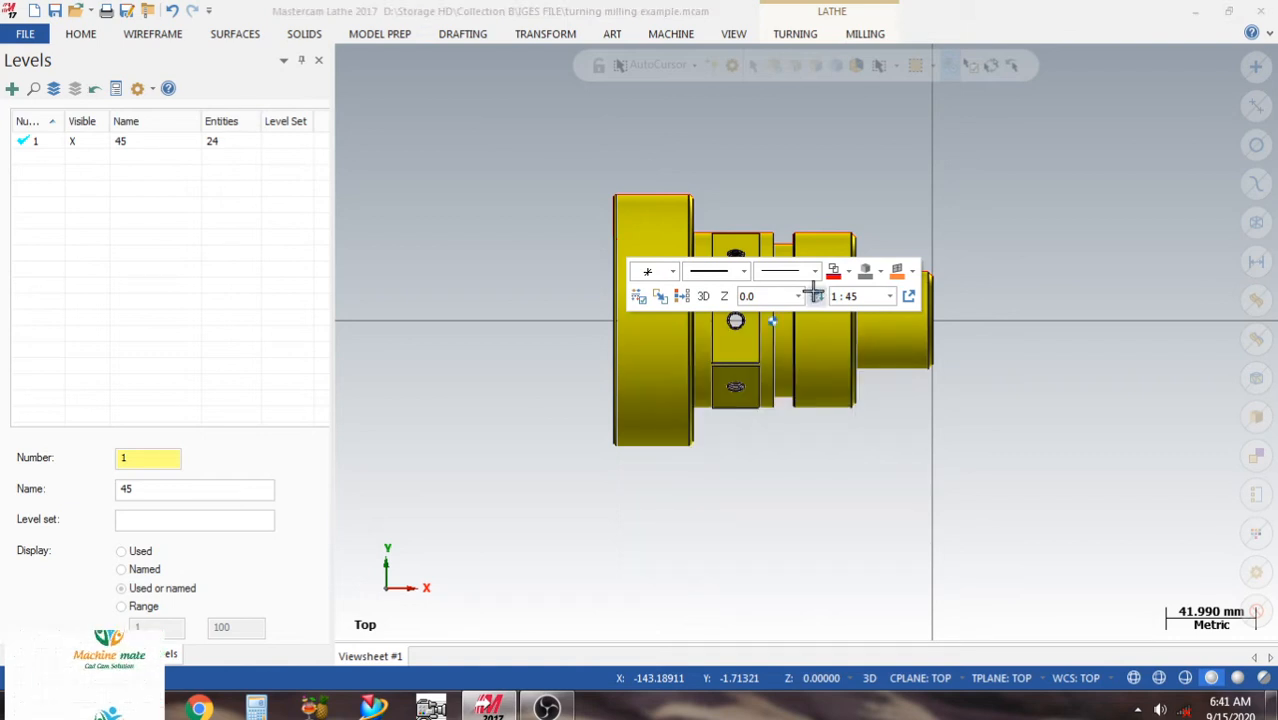
click(815, 293)
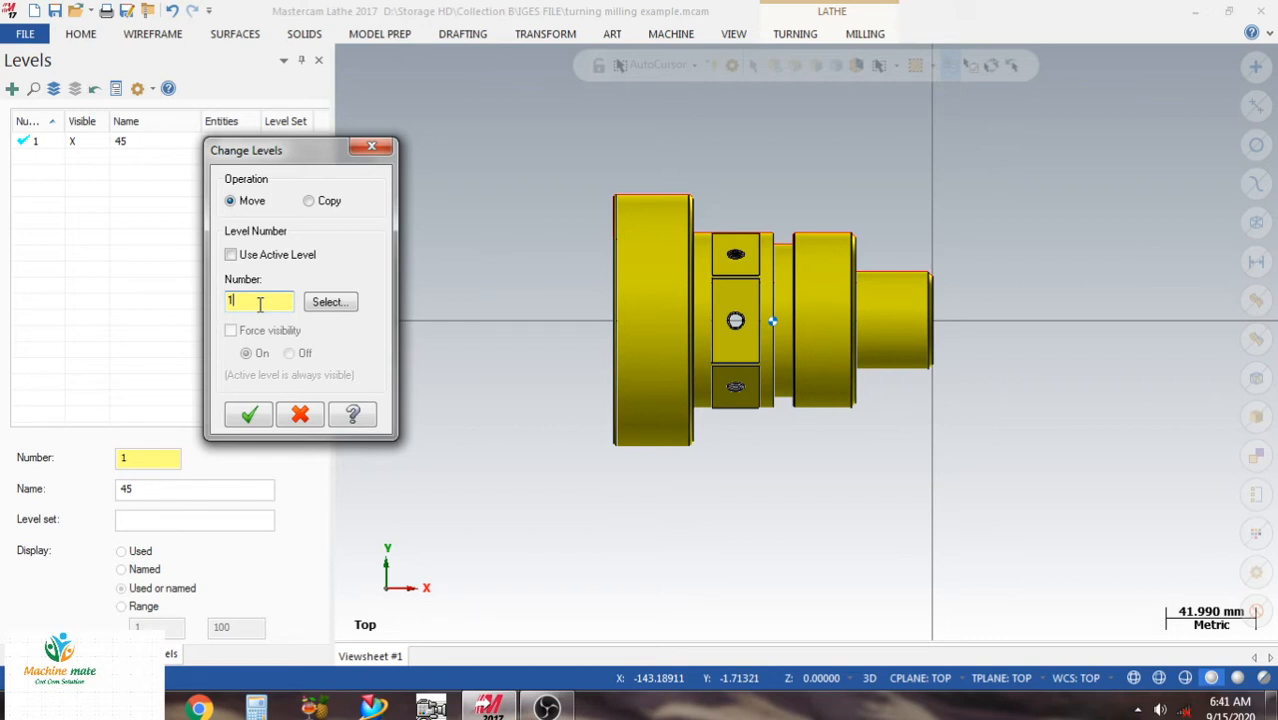
key(Return)
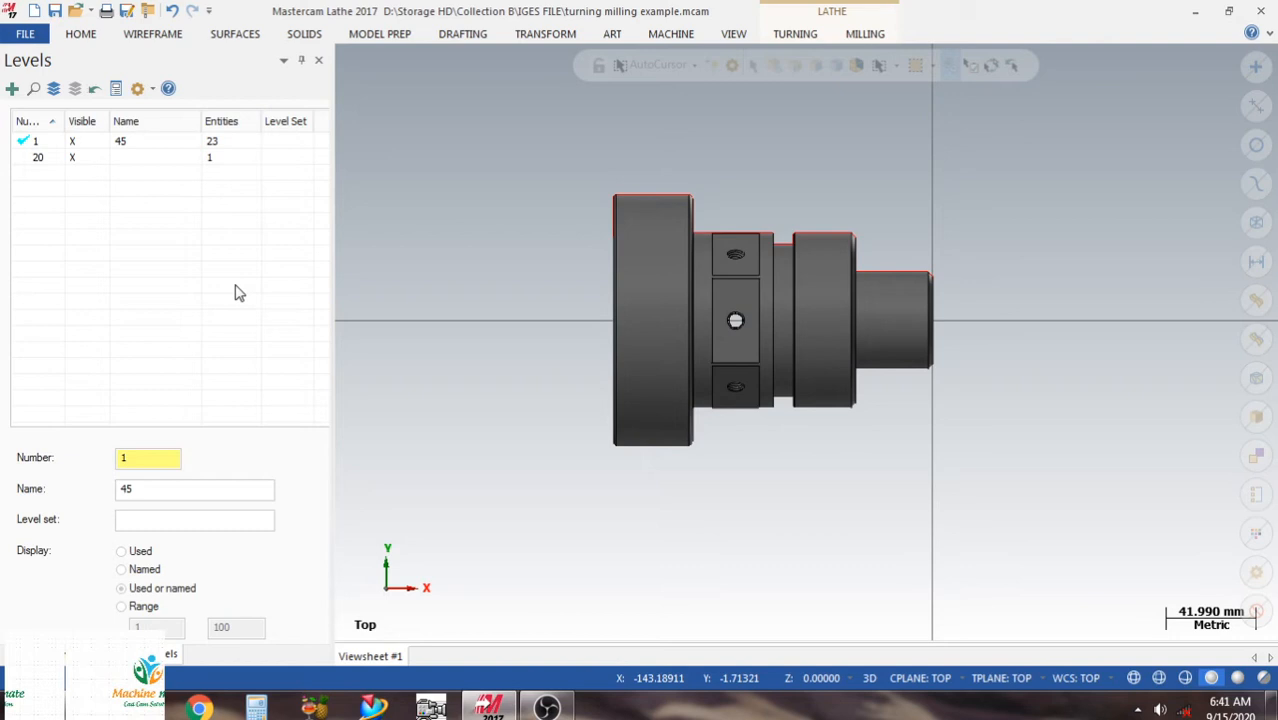
Hide level 20 so only the turn profile wireframe is displayed.
click(71, 160)
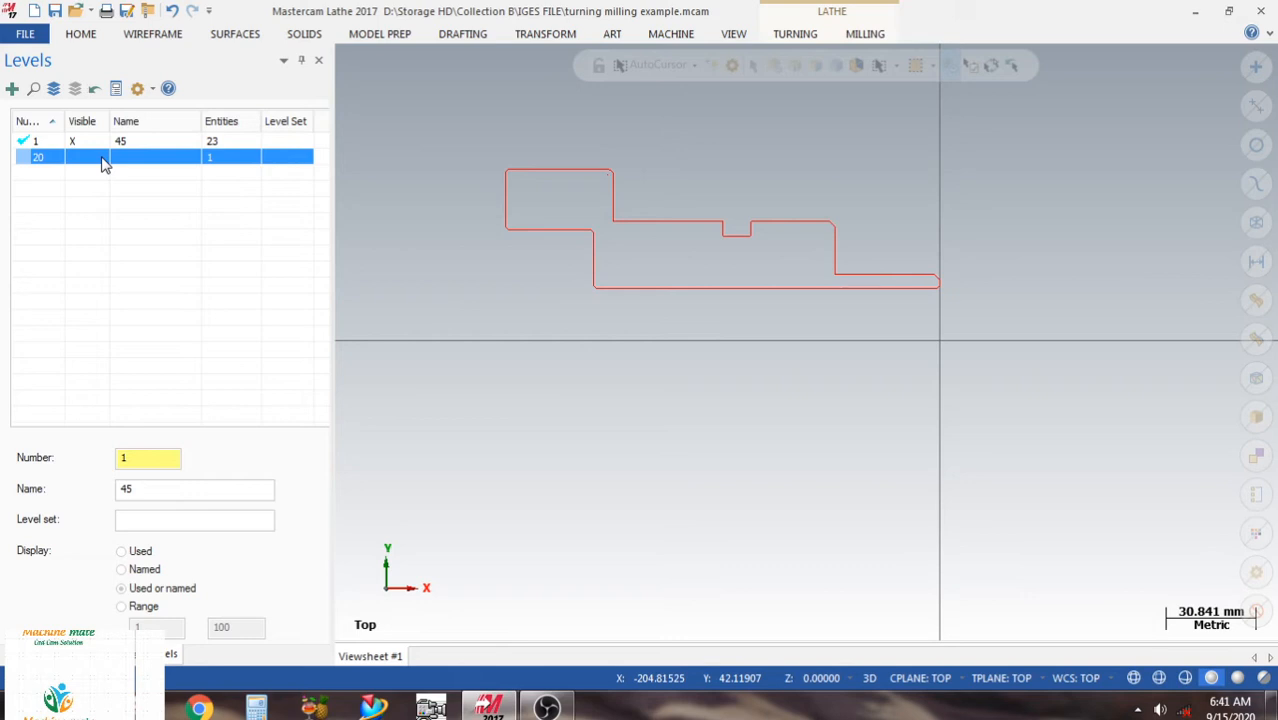
click(71, 160)
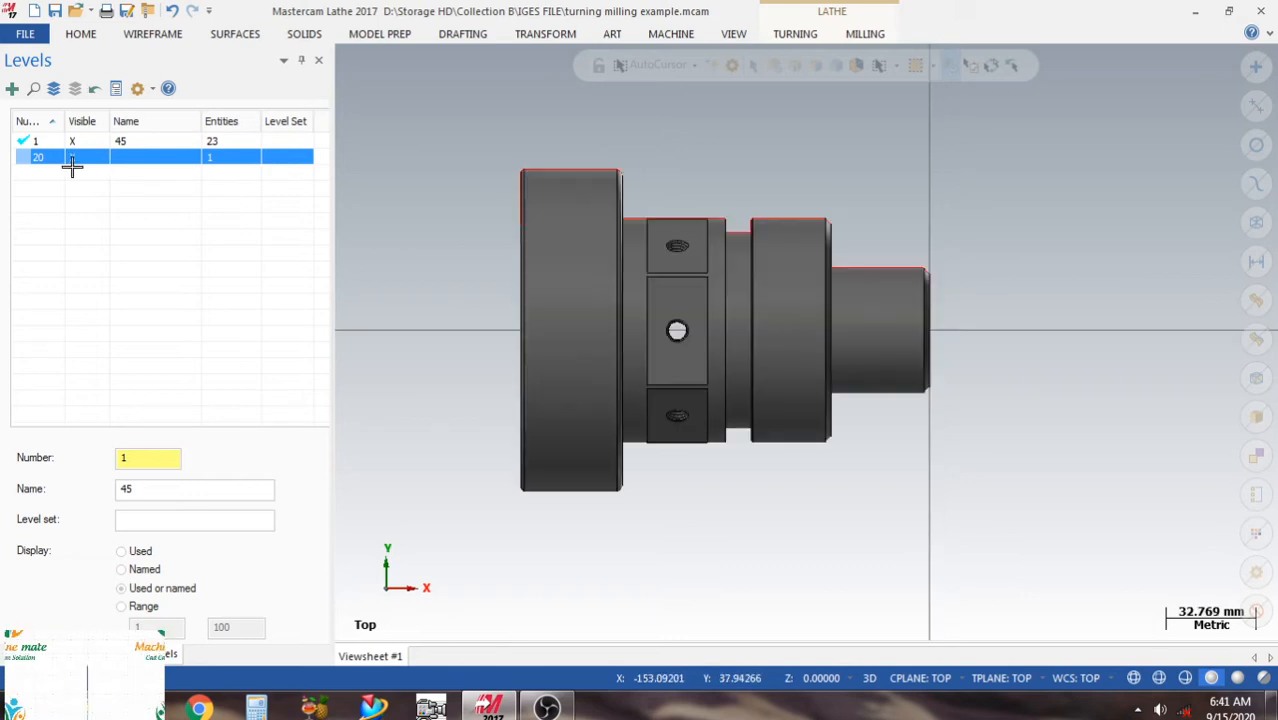
click(71, 160)
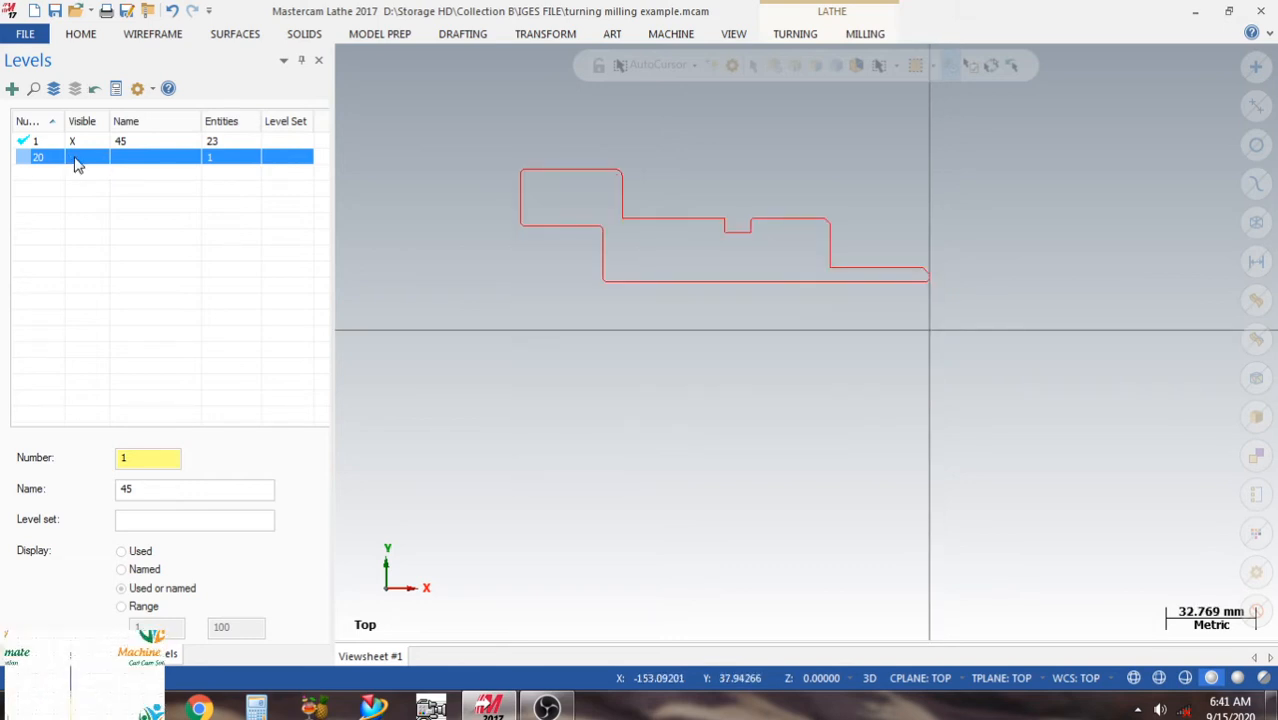
scroll(682, 177, up, 3)
scroll(682, 178, down, 2)
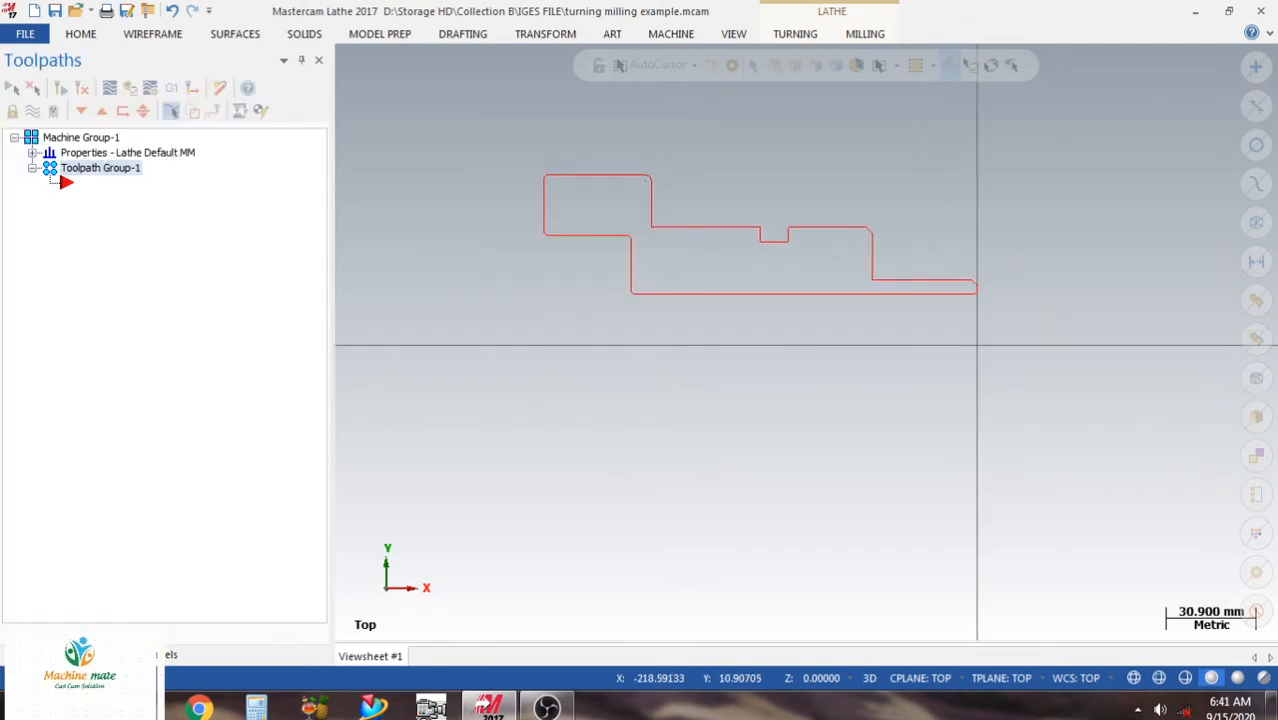
Define the left spindle stock as a cylinder from two points: the origin and the profile's upper left corner at X-148, Y58.
click(32, 153)
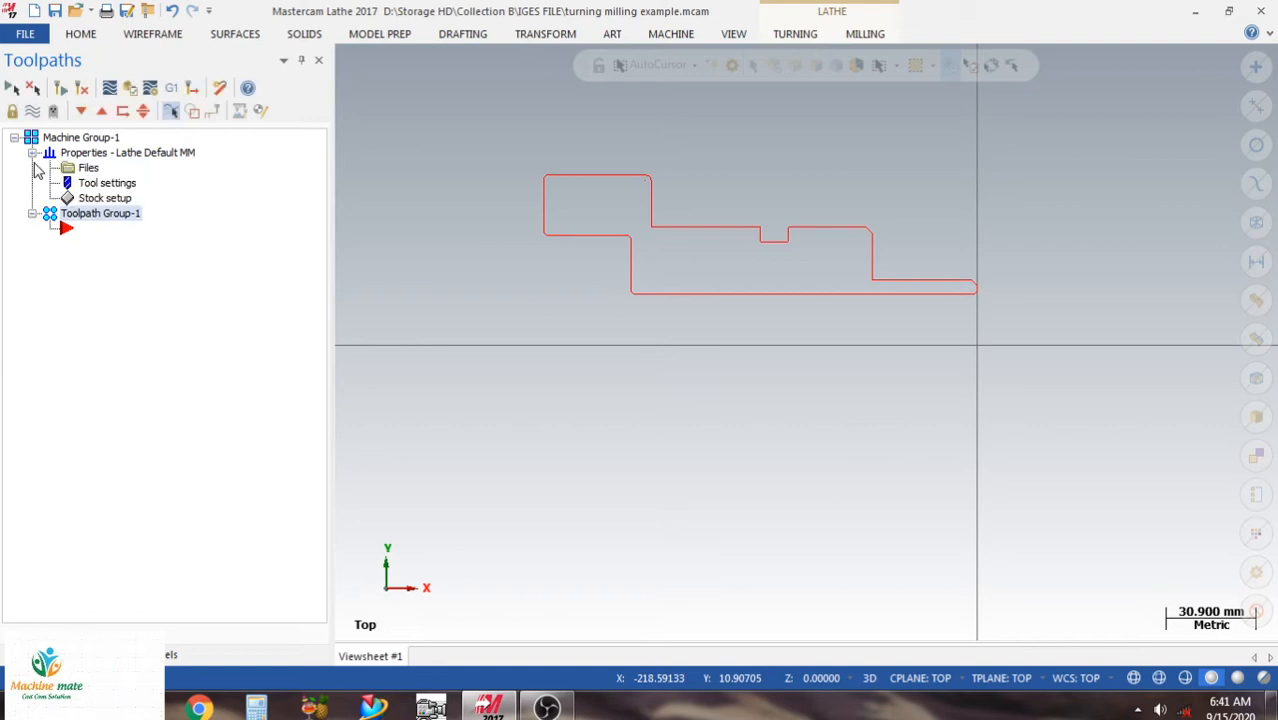
click(109, 200)
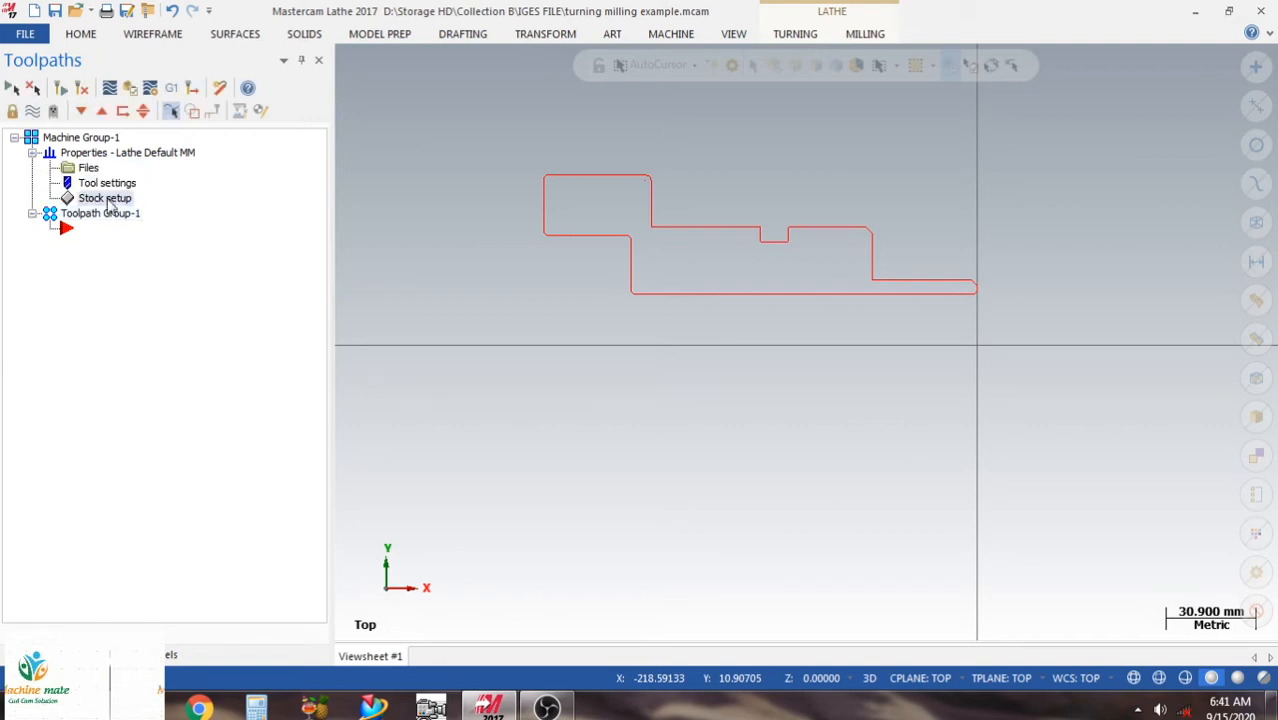
click(109, 201)
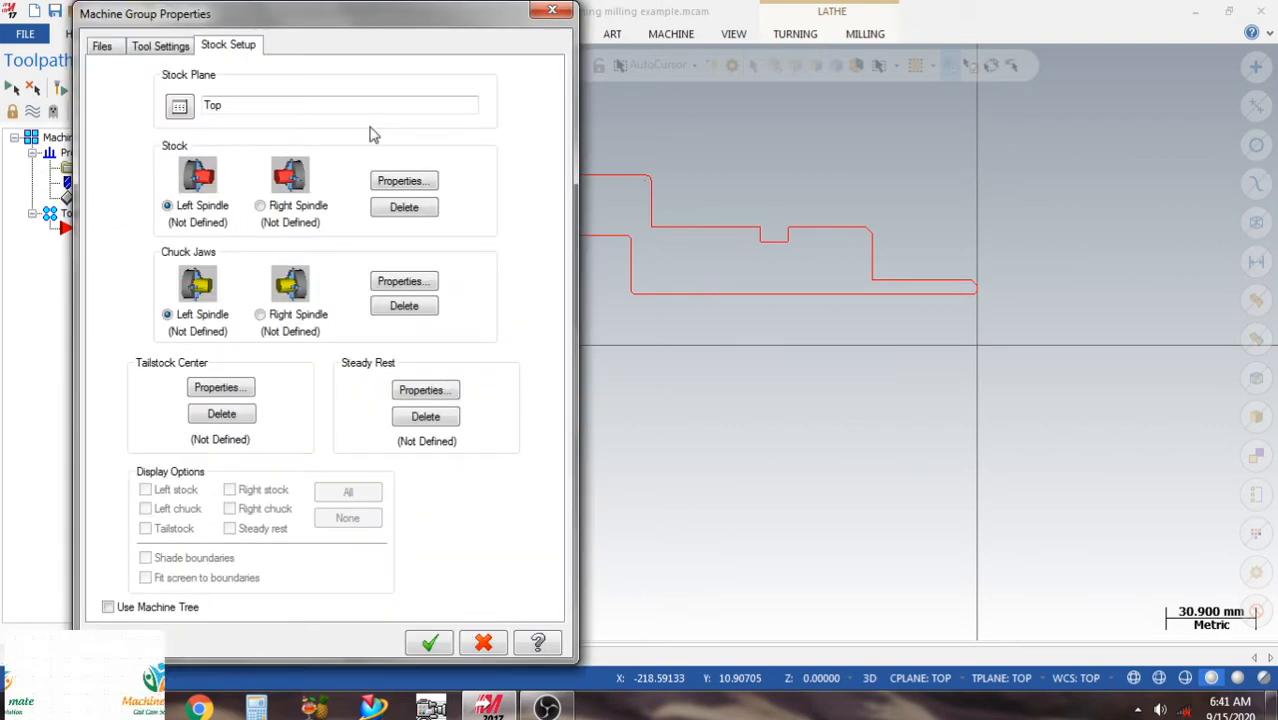
click(403, 181)
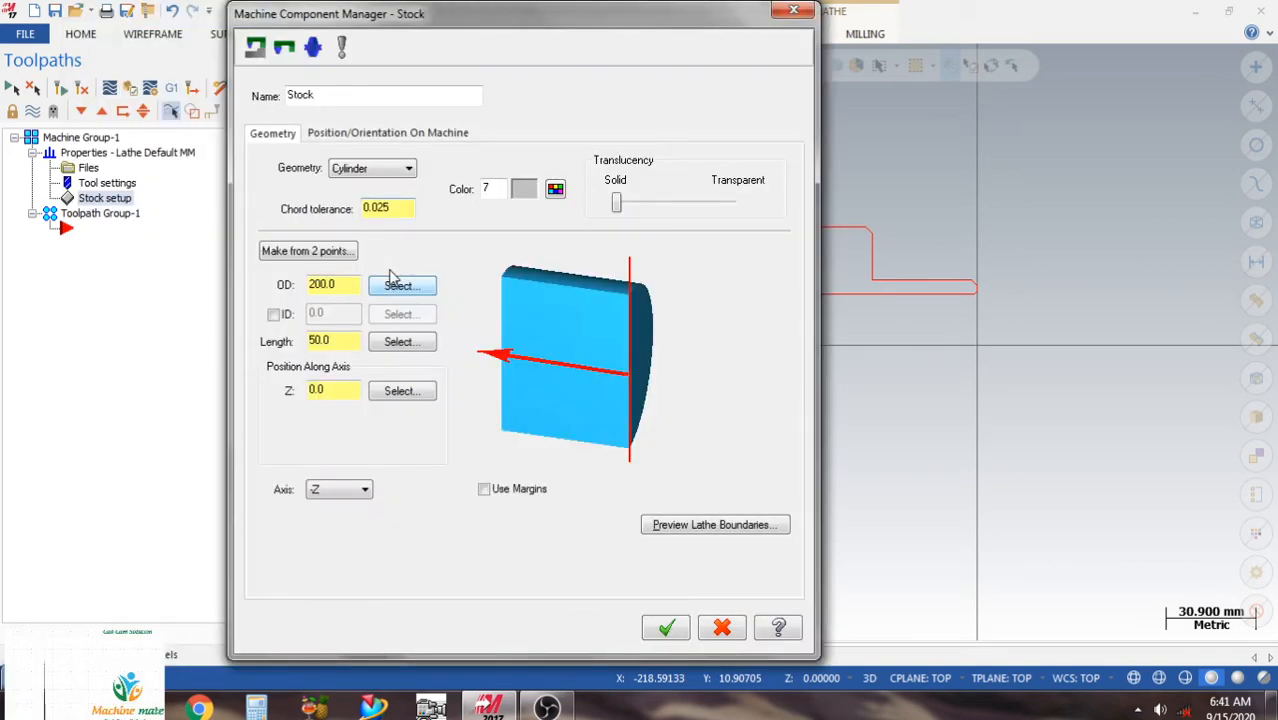
click(397, 284)
click(974, 345)
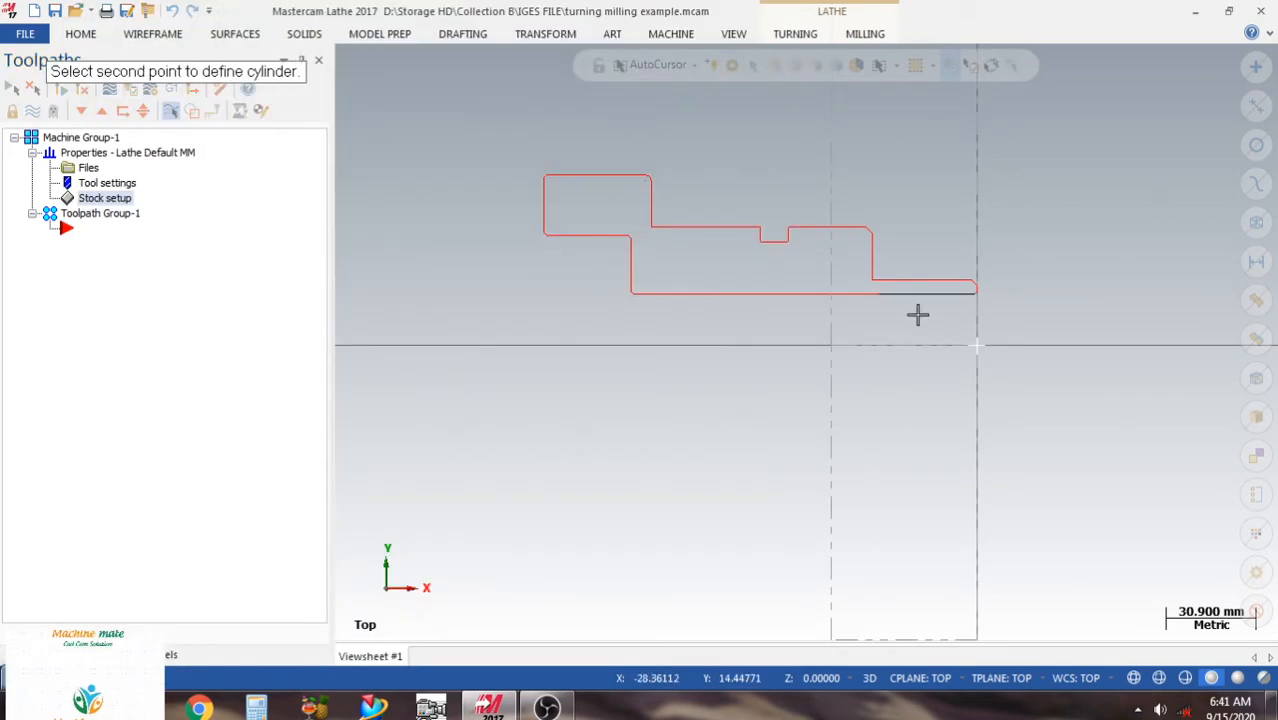
scroll(542, 164, up, 2)
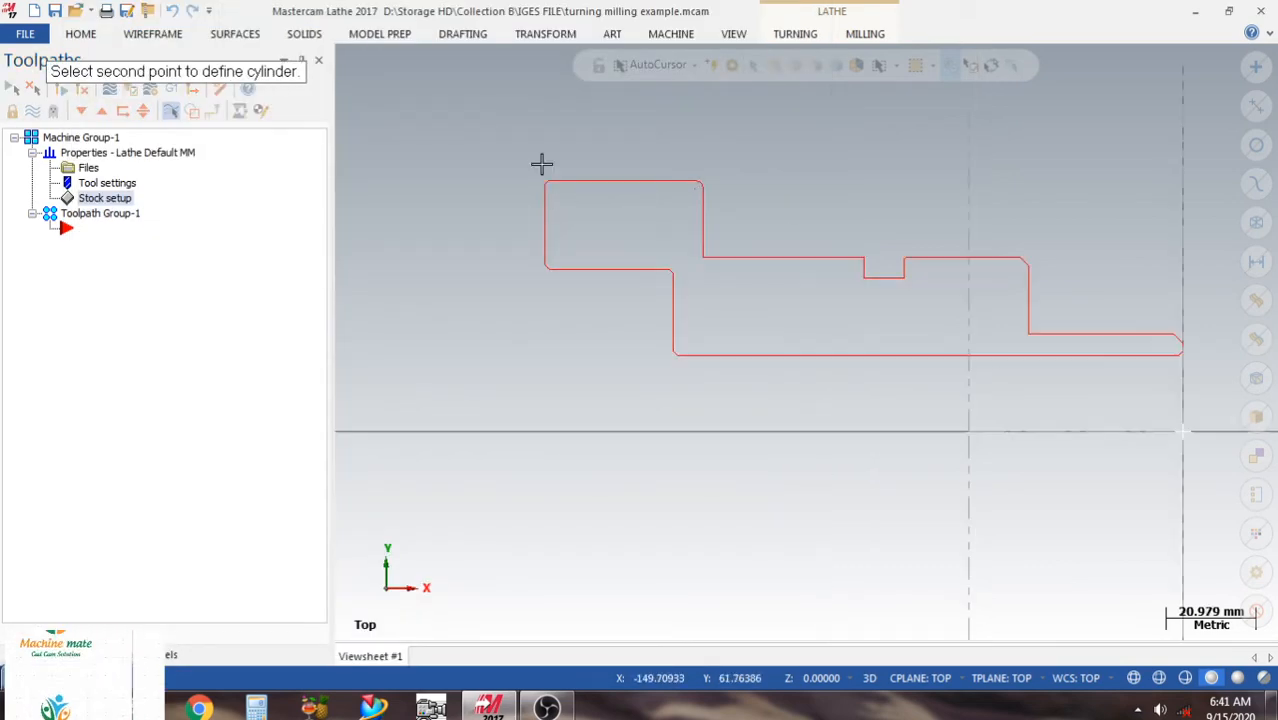
scroll(542, 164, up, 2)
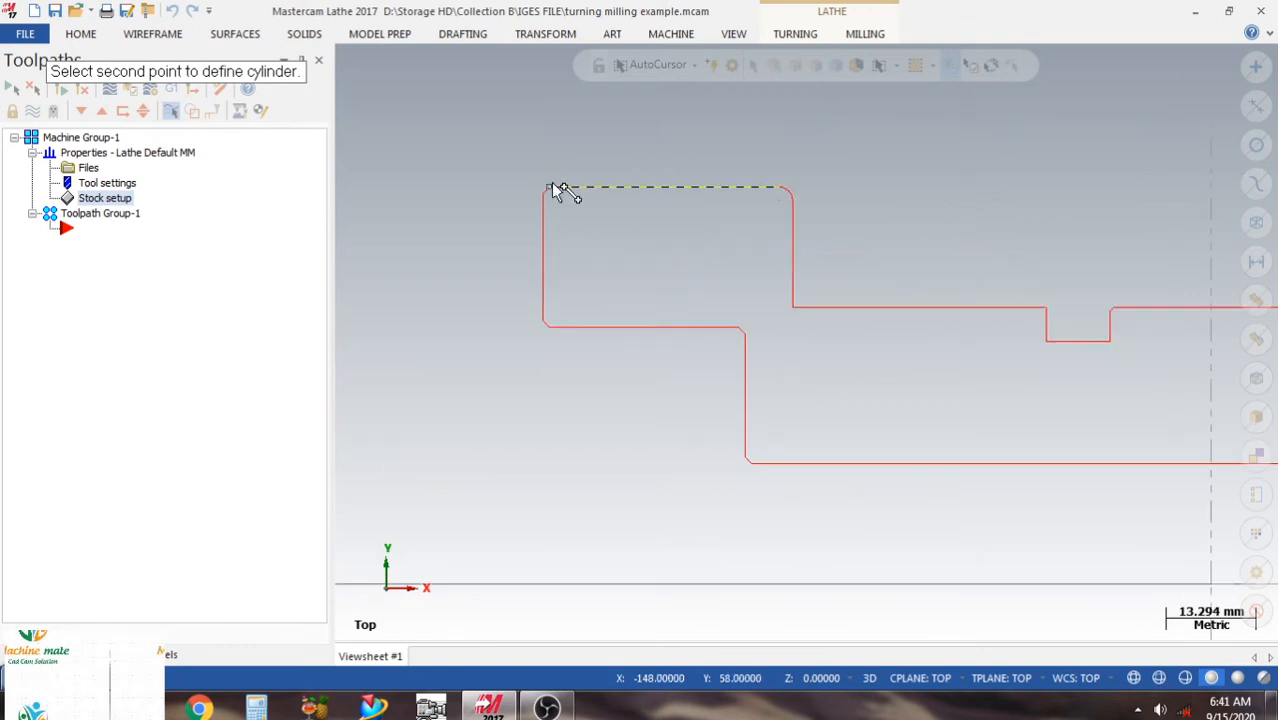
click(551, 186)
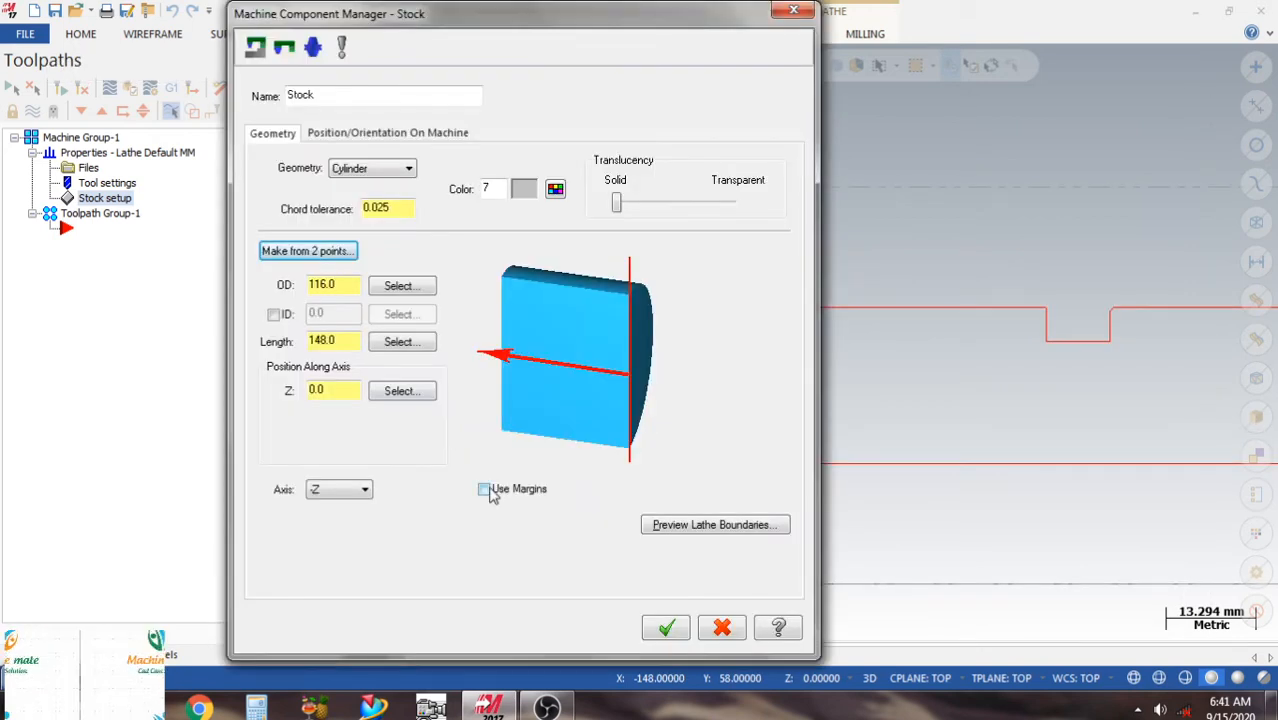
Add a 50 mm left margin to the stock cylinder, preview its lathe boundaries and accept the stock definition.
click(485, 490)
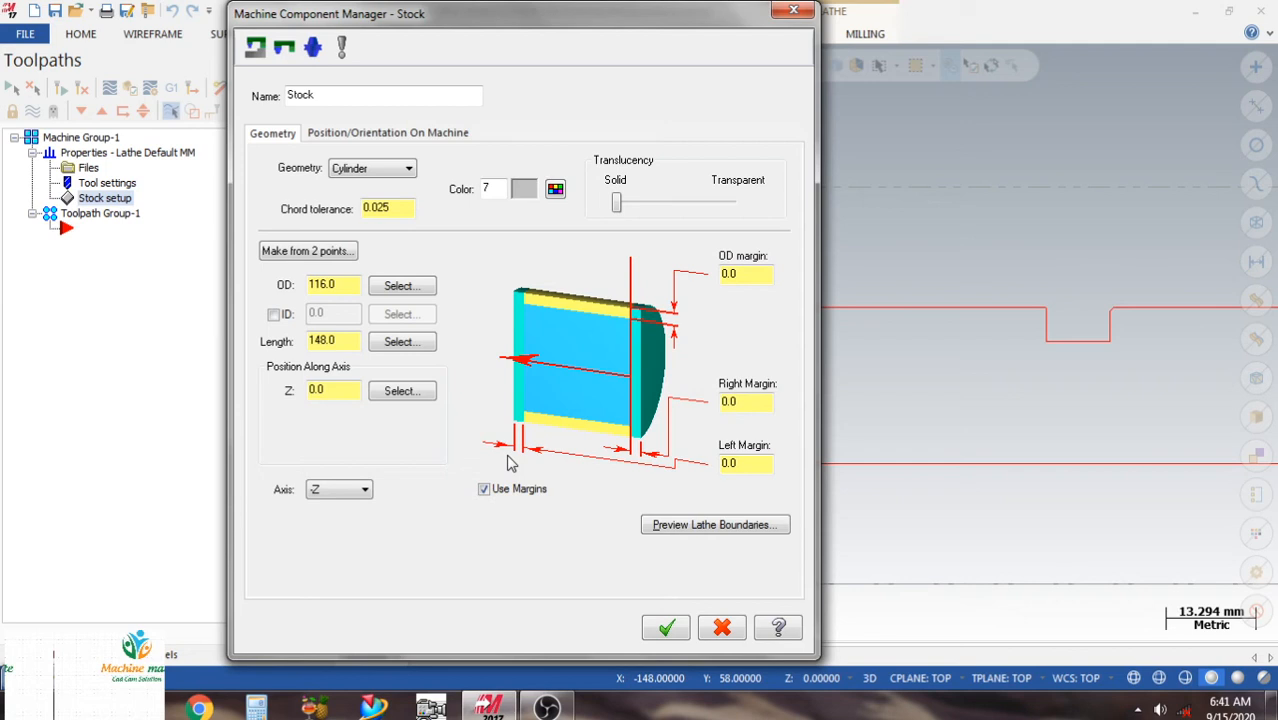
drag(744, 464, 707, 464)
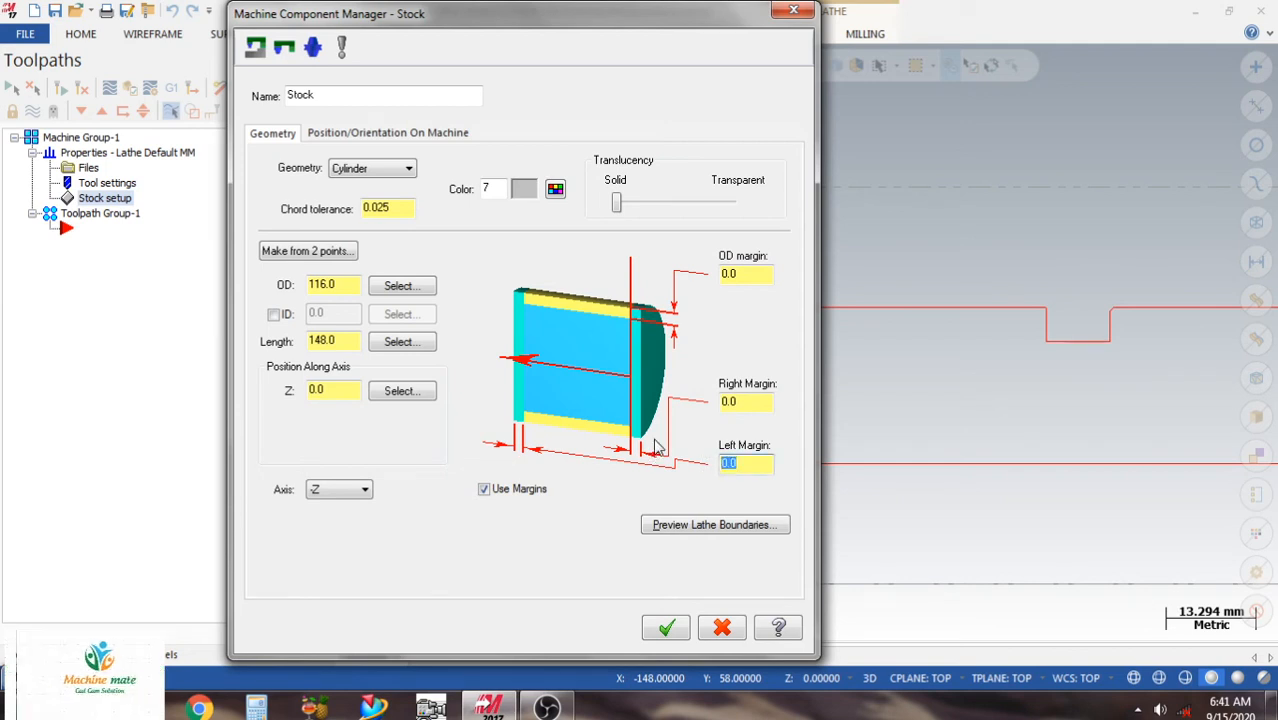
click(712, 522)
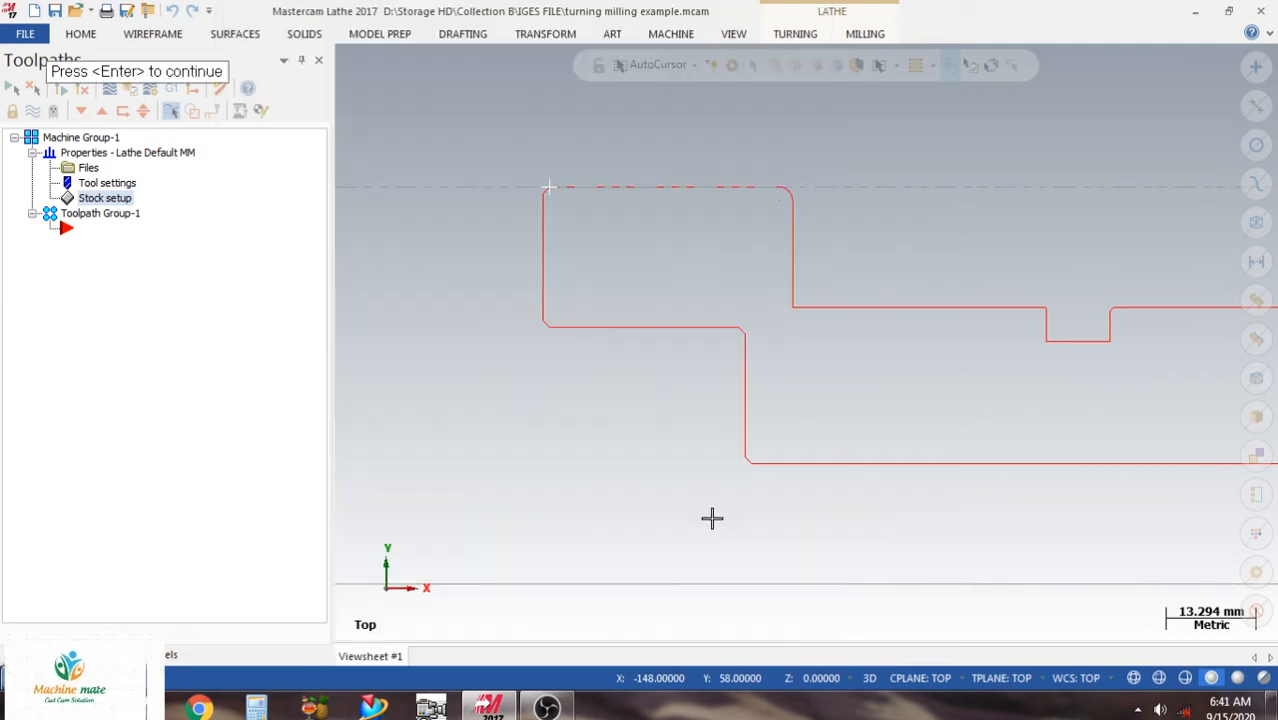
scroll(748, 182, down, 5)
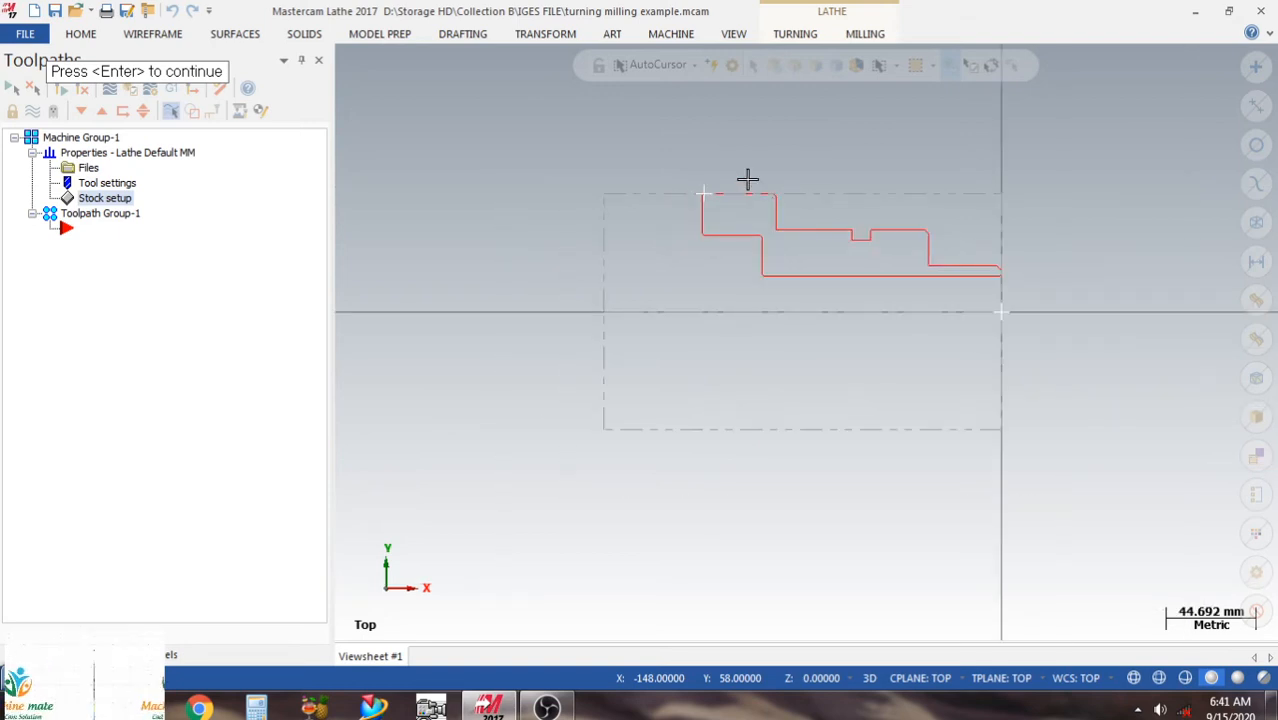
key(Return)
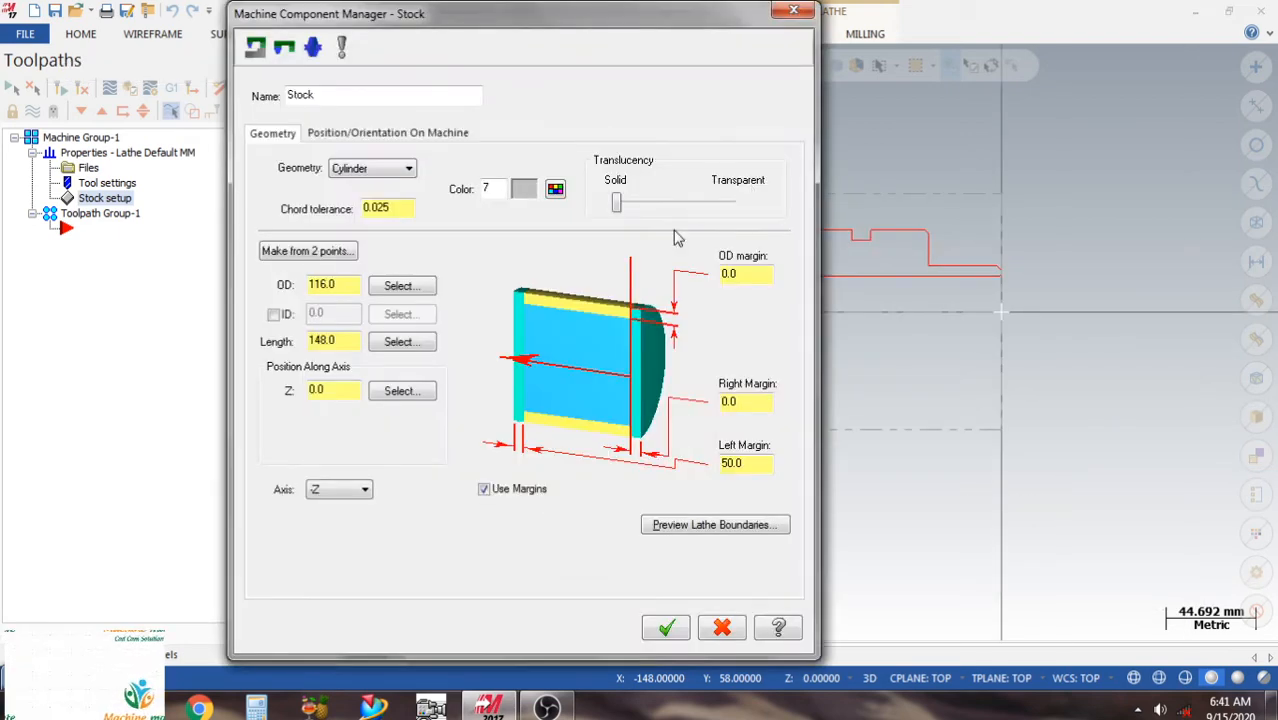
click(666, 627)
Define the left spindle chuck jaws from two points beside the stock's rear upper edge, about 168.7 mm wide and 107.9 mm high, and accept the stock setup.
click(404, 284)
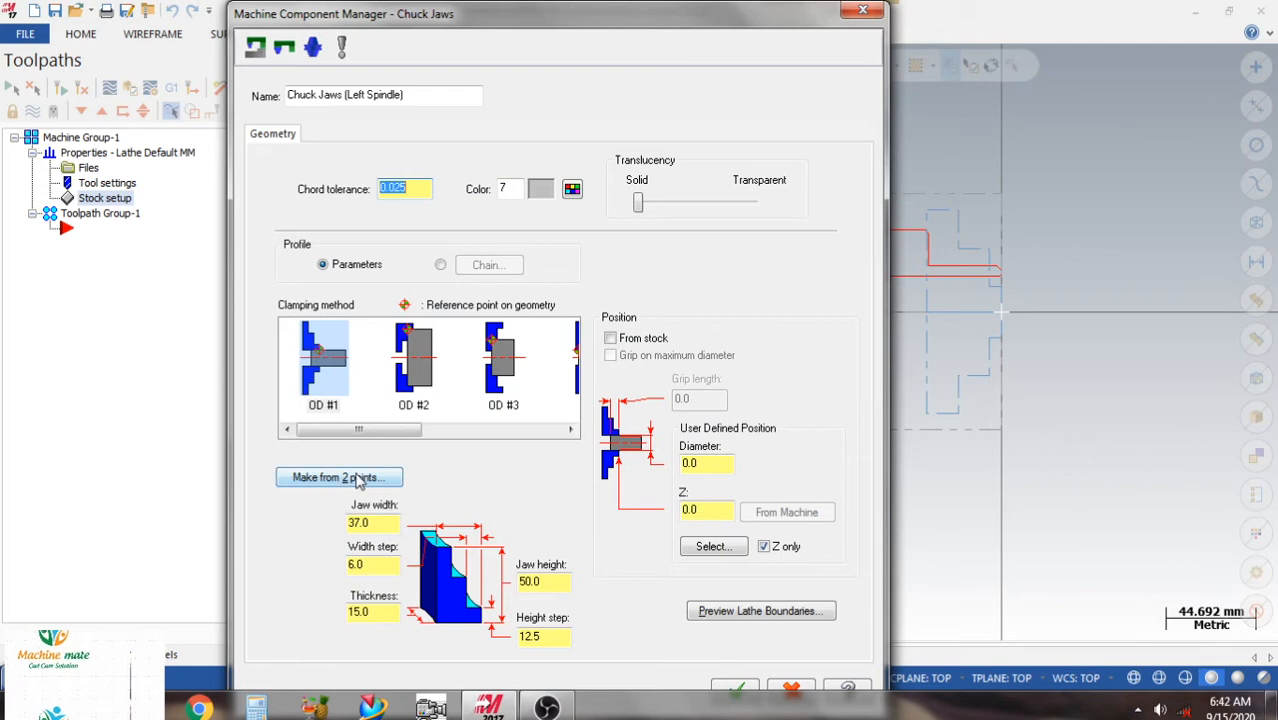
click(371, 471)
scroll(942, 342, down, 2)
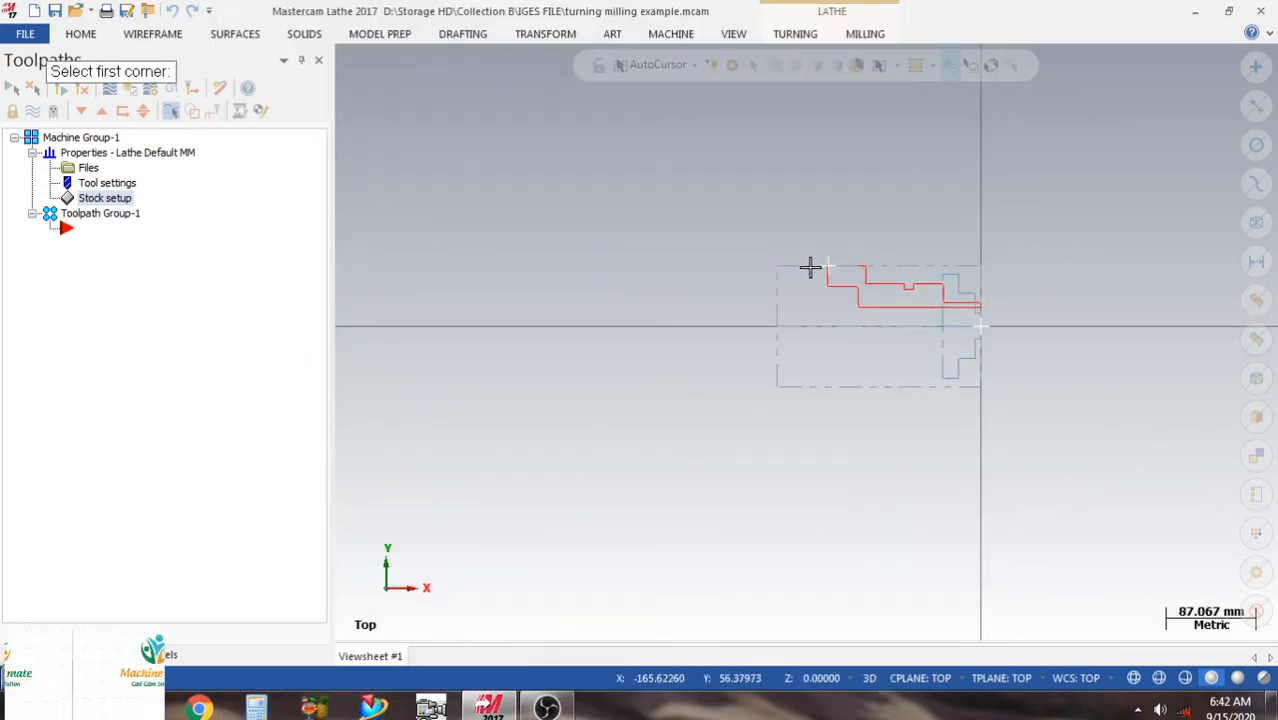
click(814, 267)
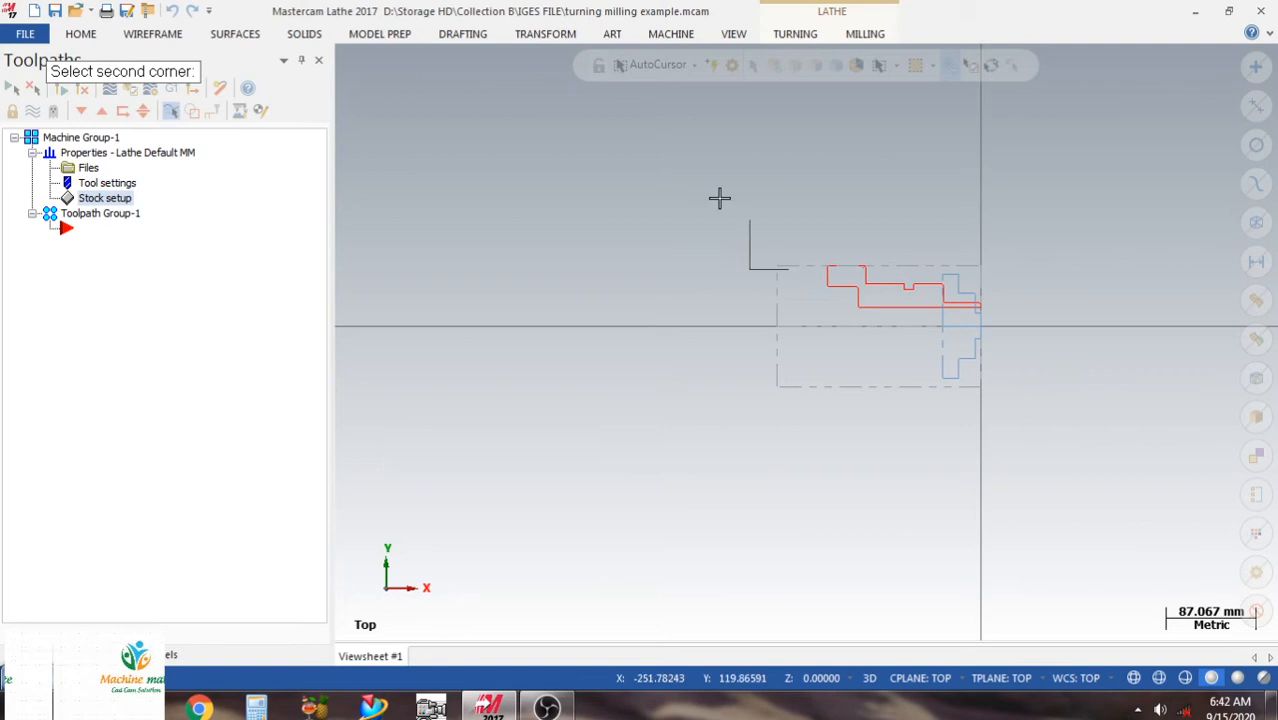
click(641, 156)
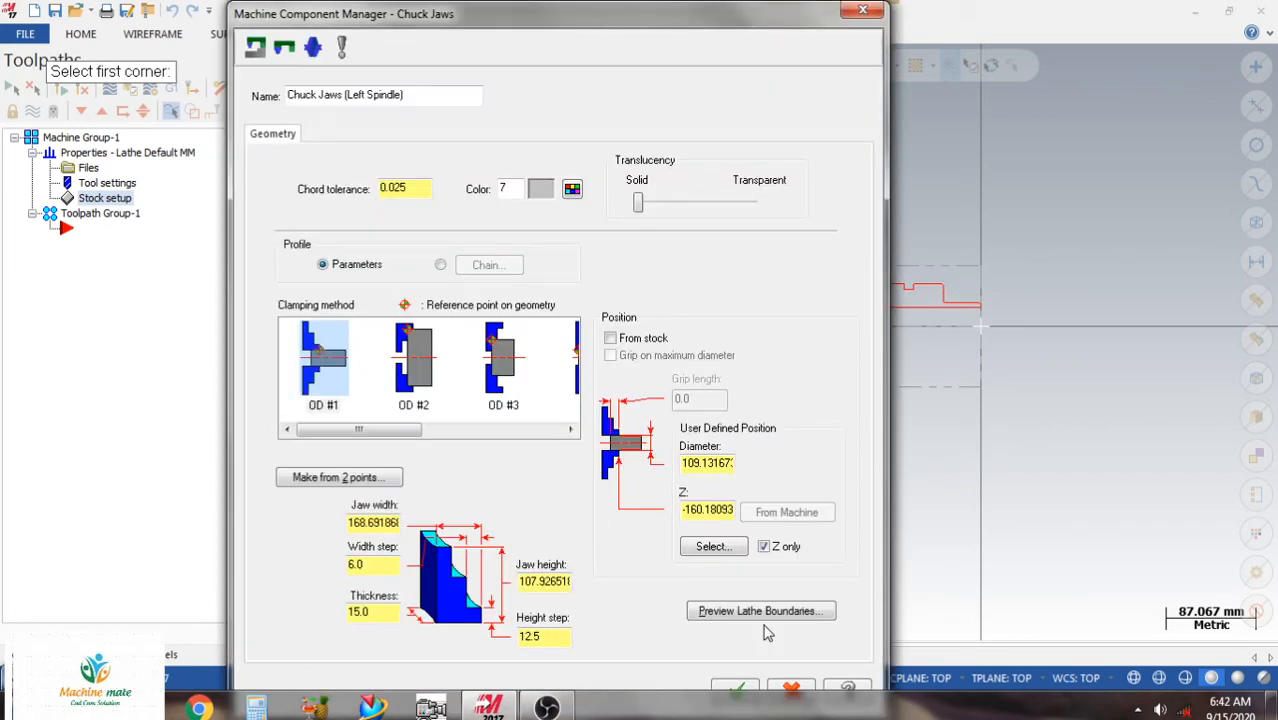
click(740, 691)
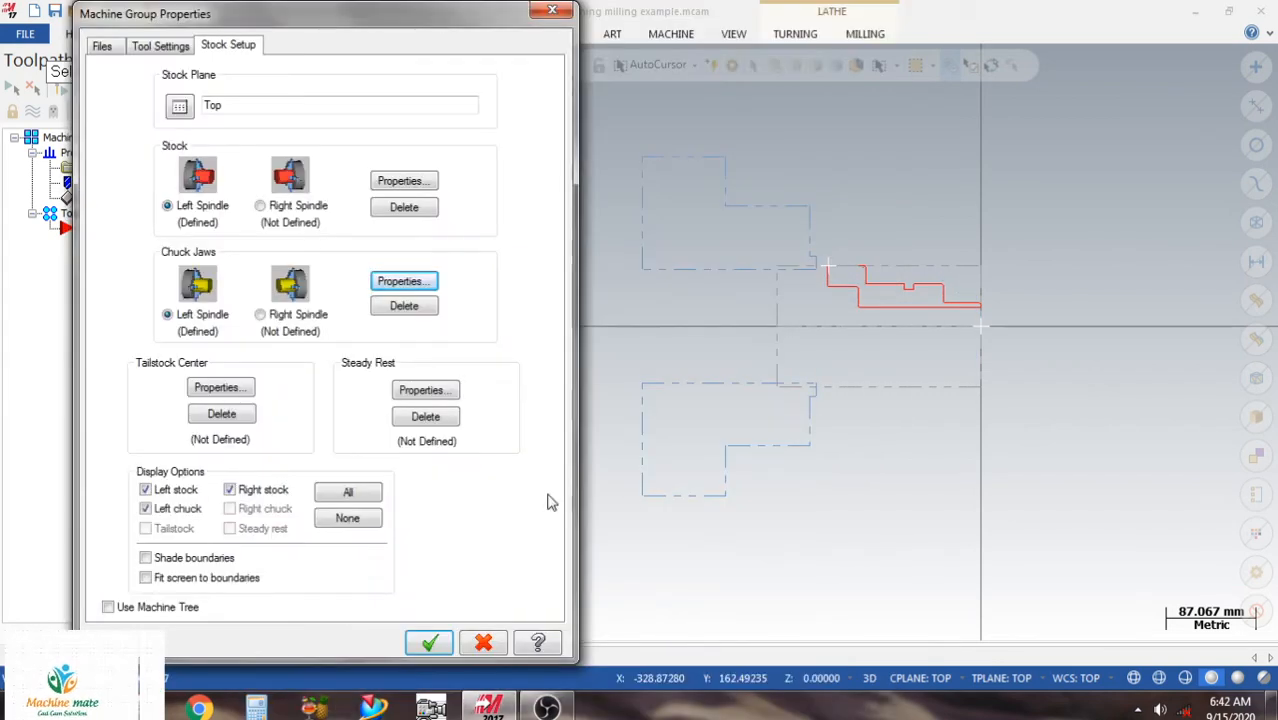
click(428, 642)
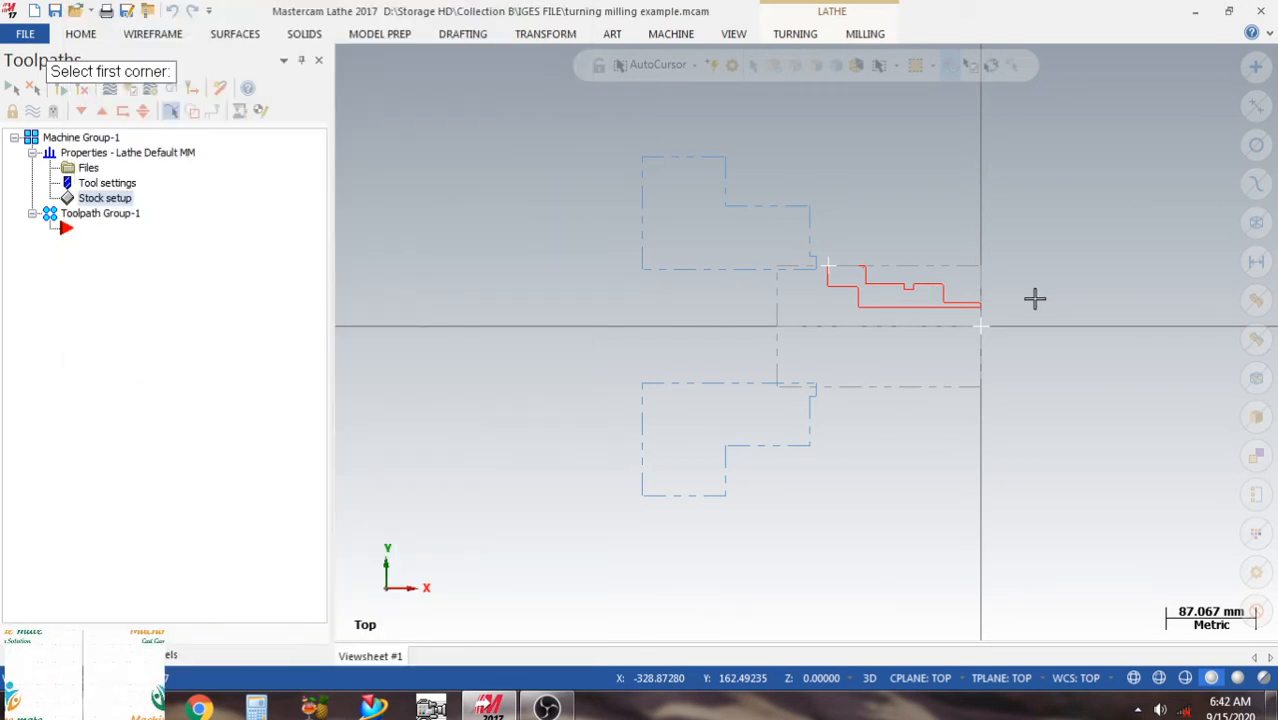
Draw a vertical line about 63.4 mm long upward from the origin along the part's front face.
scroll(1035, 298, up, 5)
scroll(845, 271, down, 3)
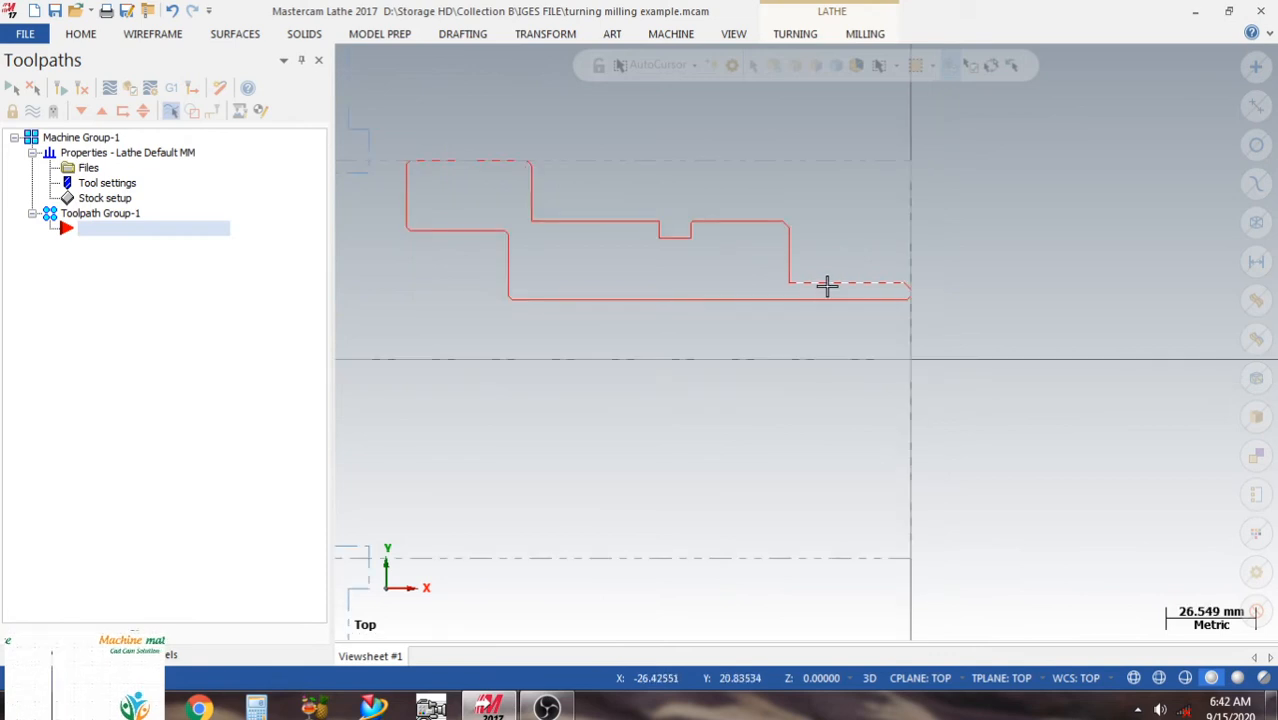
scroll(720, 420, down, 1)
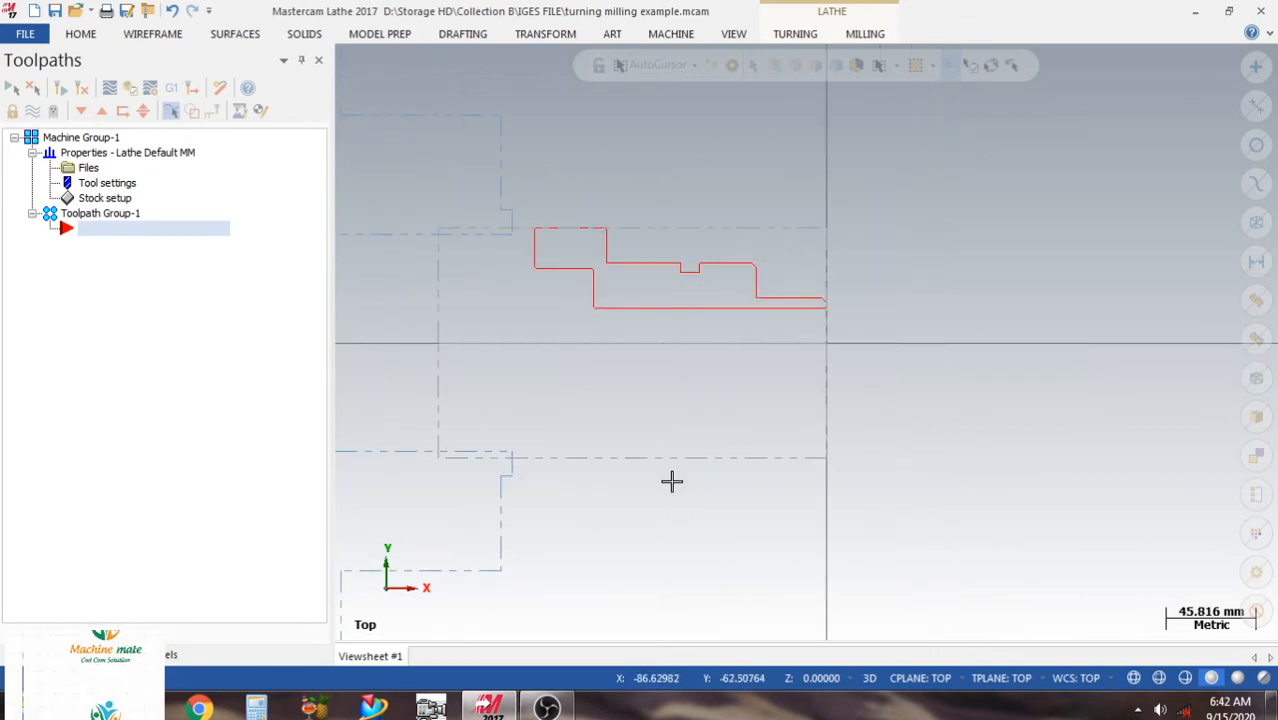
click(142, 36)
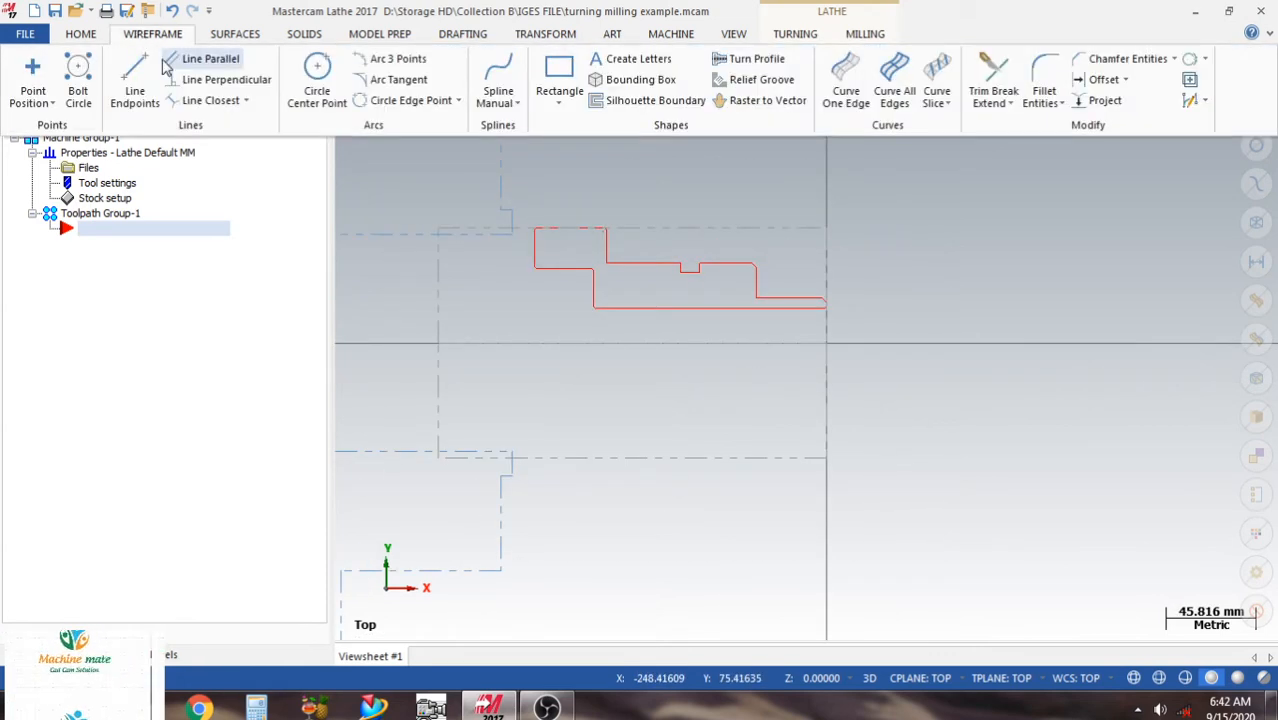
click(171, 121)
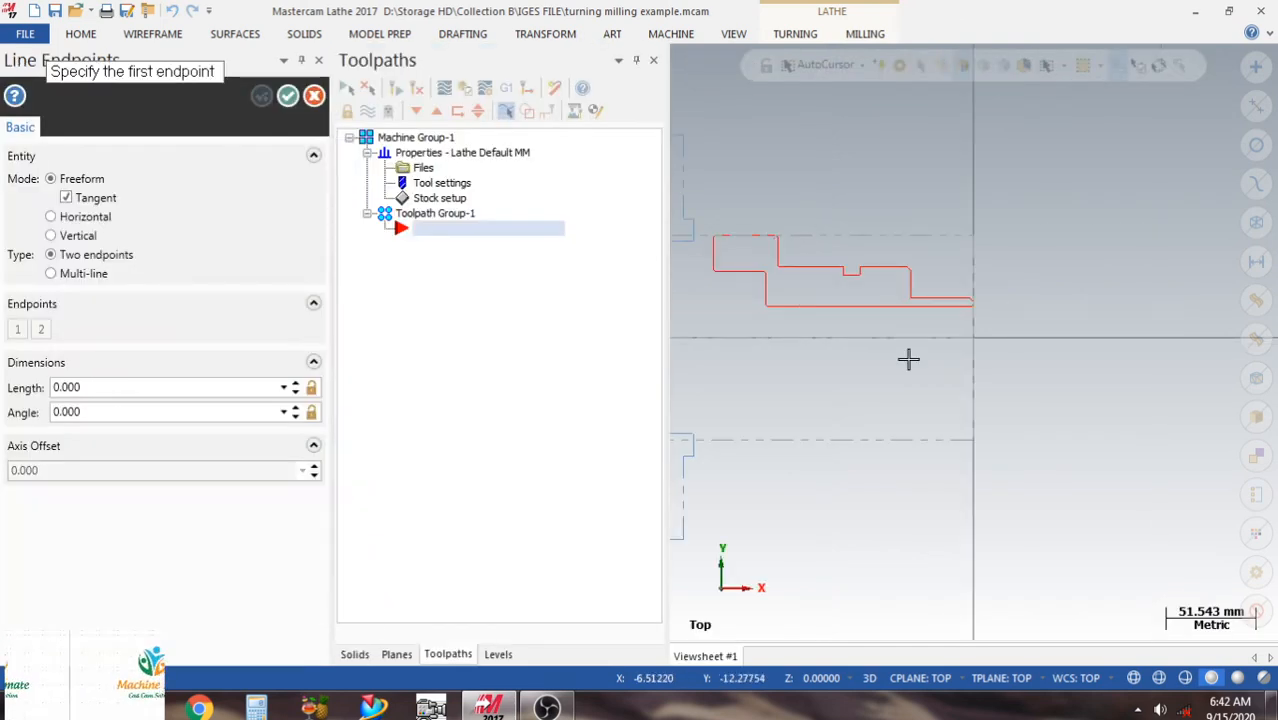
click(973, 337)
click(971, 230)
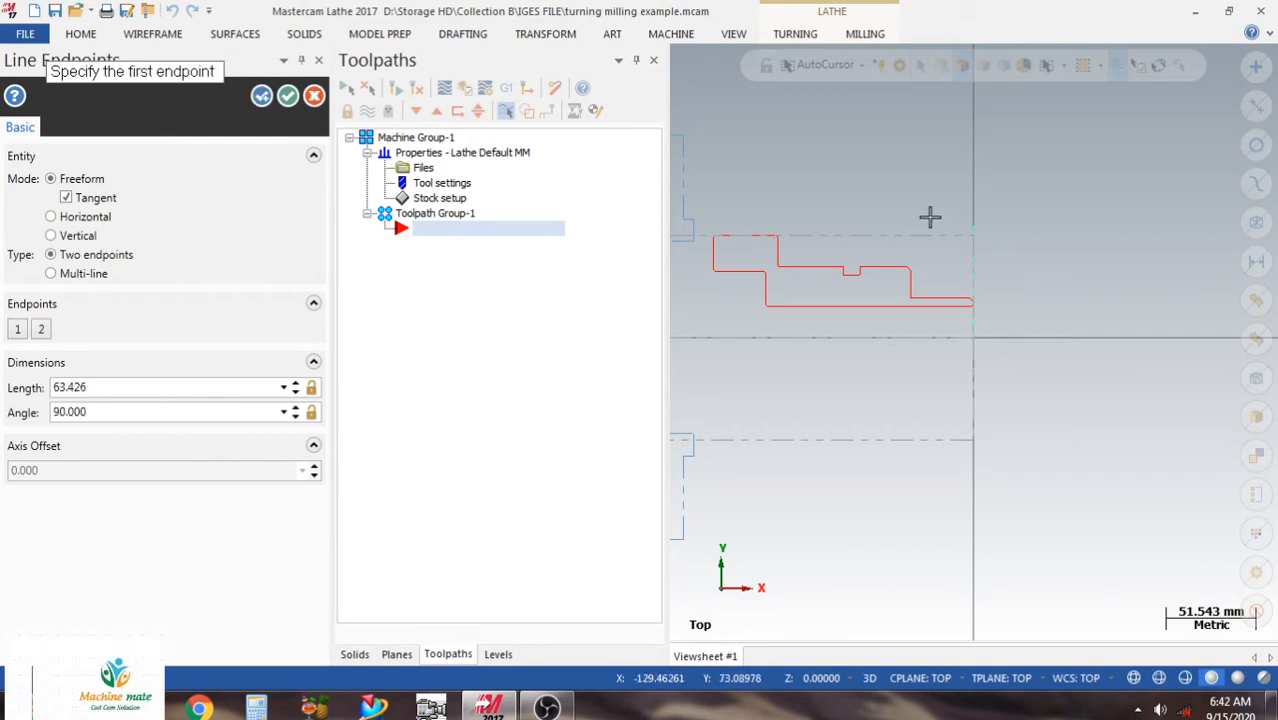
click(287, 97)
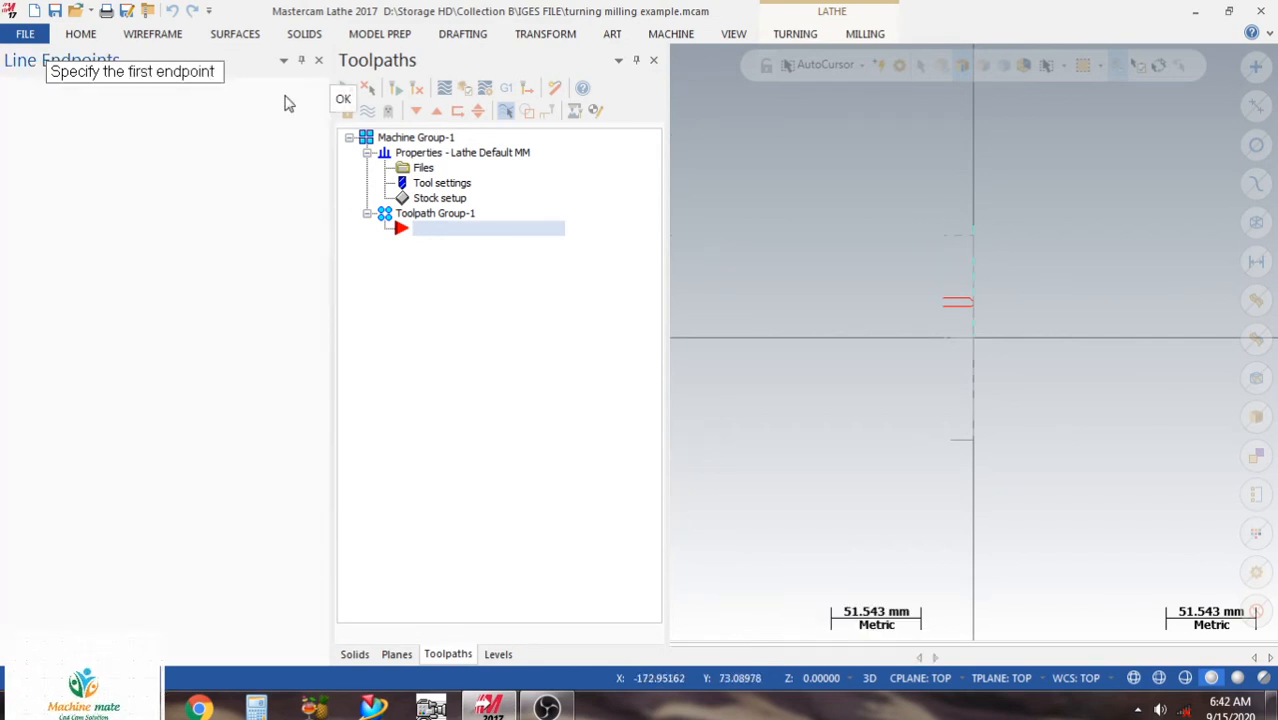
scroll(832, 222, up, 1)
scroll(743, 195, down, 1)
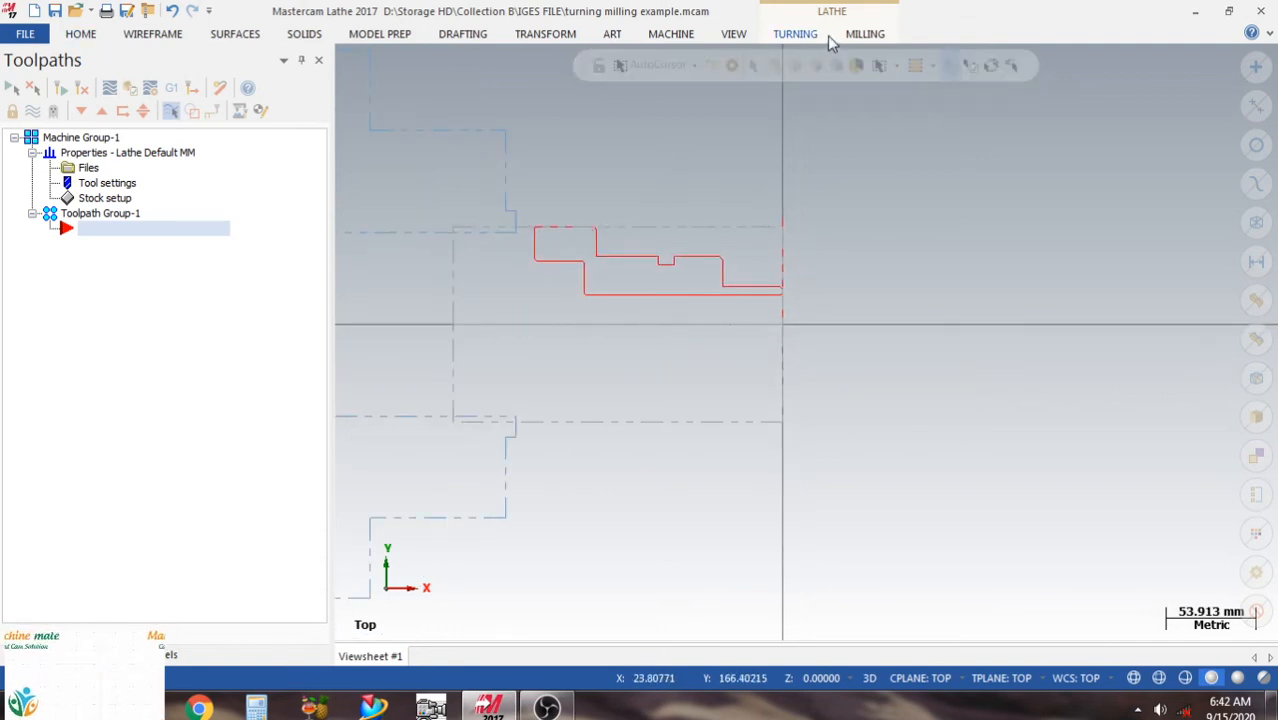
Start a Face toolpath with NC name "turning milling example", using tool T0101 R0.8 and the comment "cnmg 0.8 roughing".
click(776, 35)
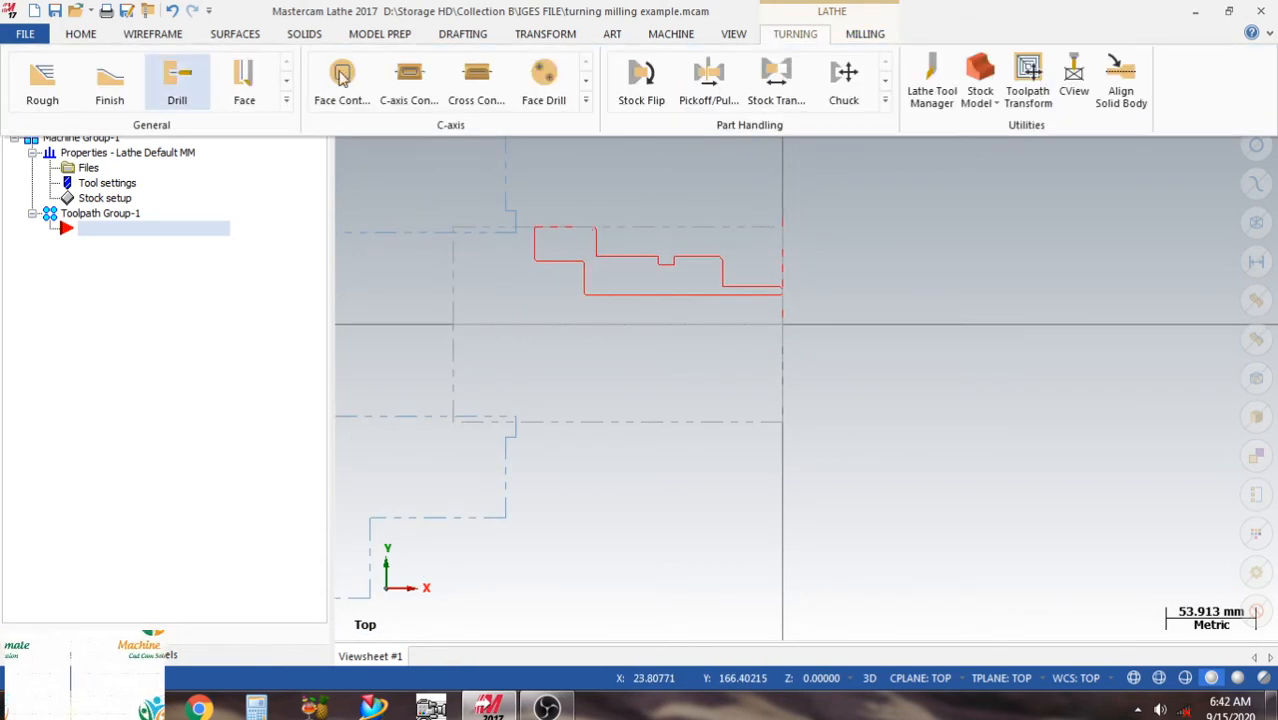
click(244, 82)
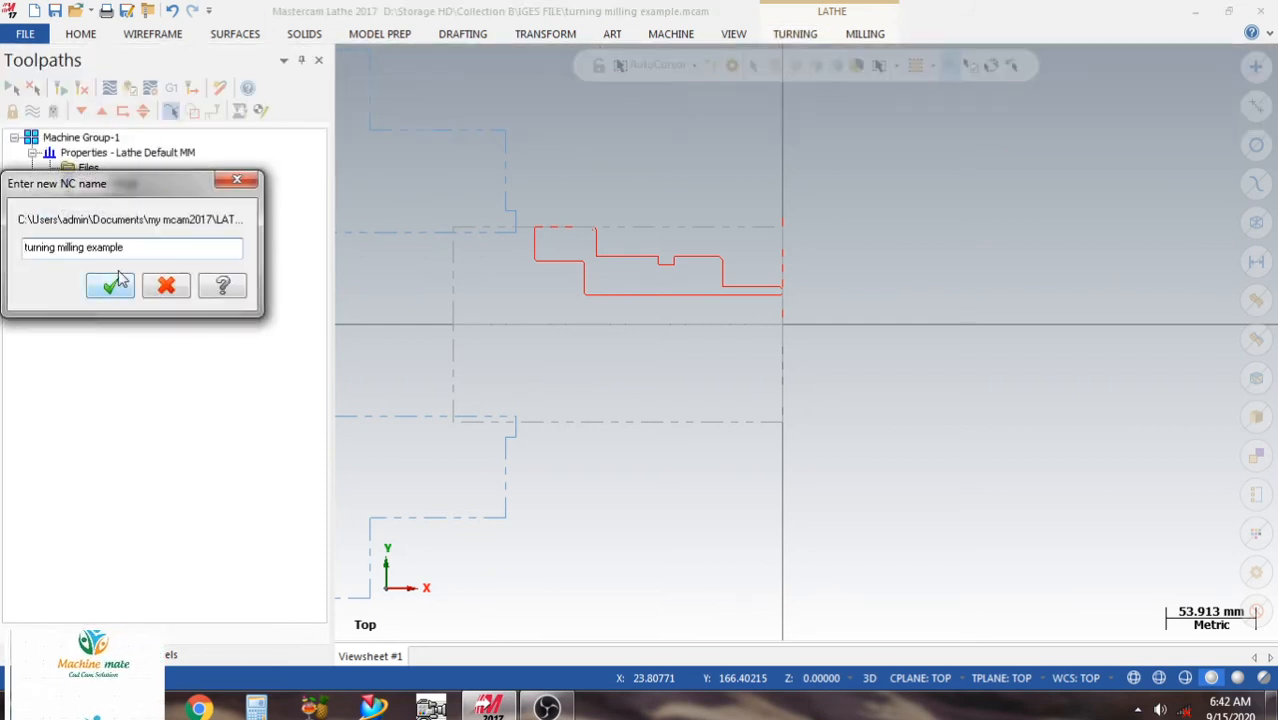
click(108, 287)
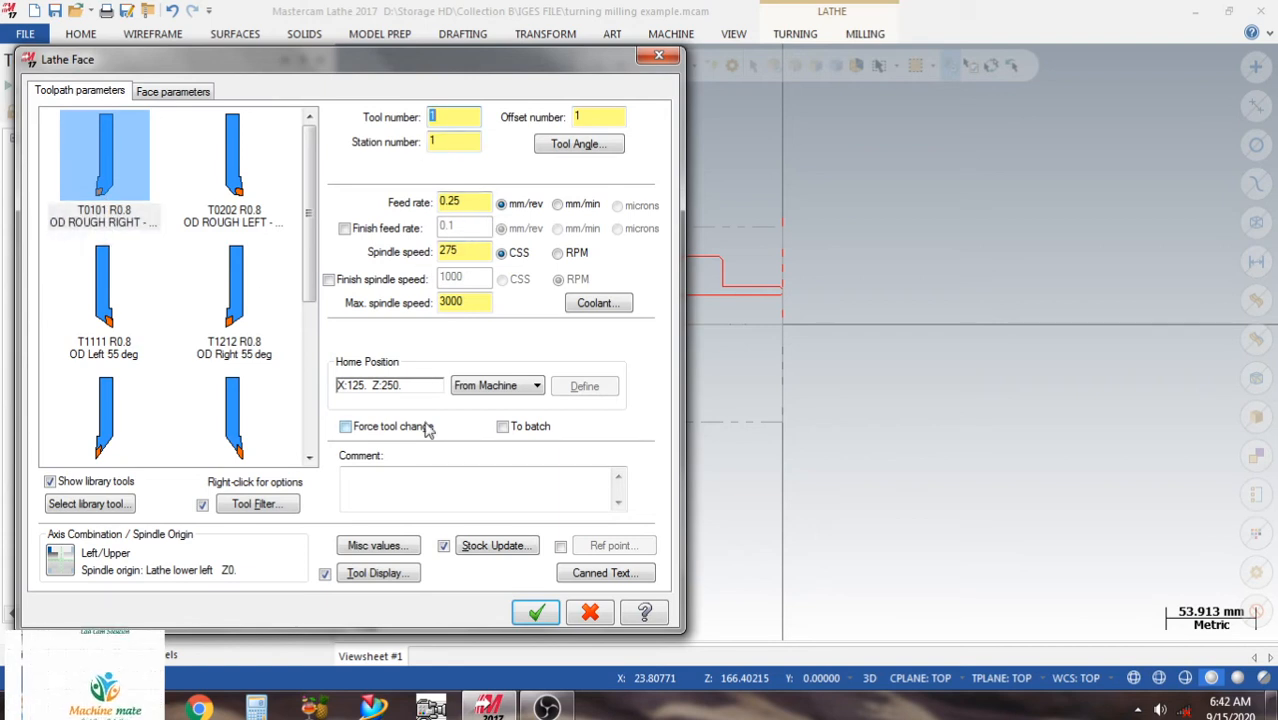
click(432, 490)
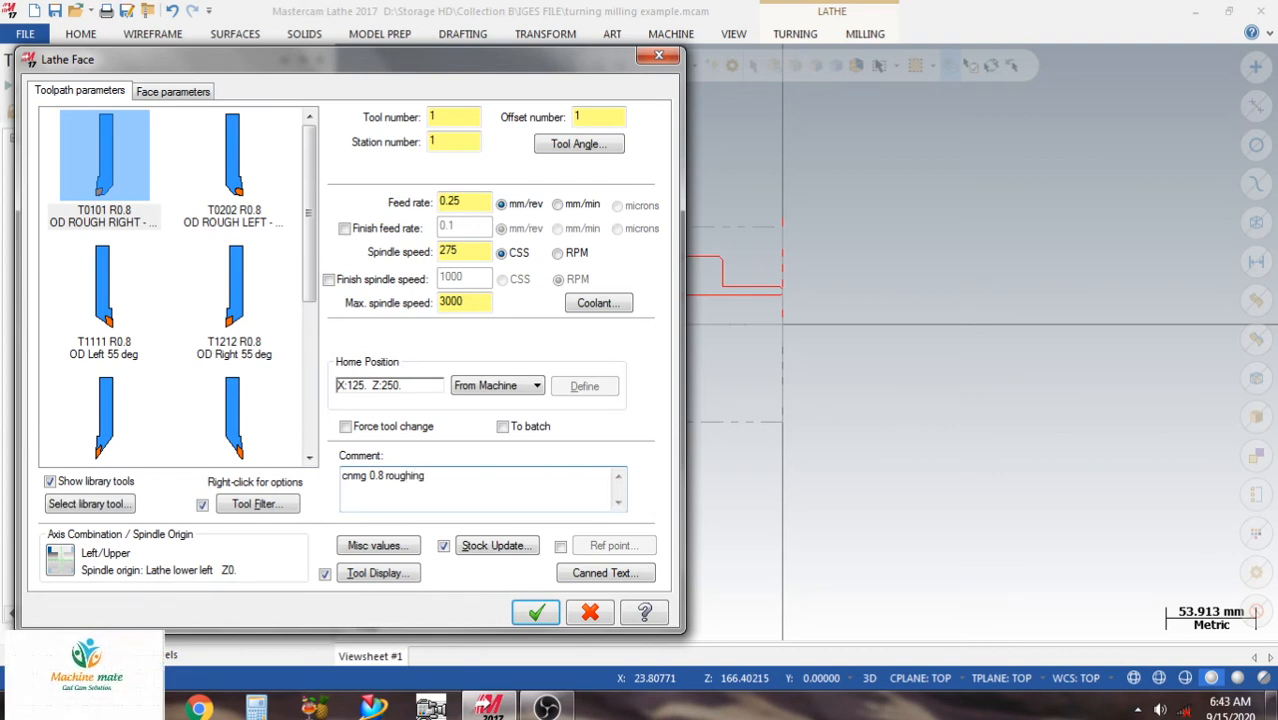
Enable the 2.0 mm rough stepover and bound the facing by two points, the origin and about X66.4 Z5.8, generating the toolpath.
click(180, 92)
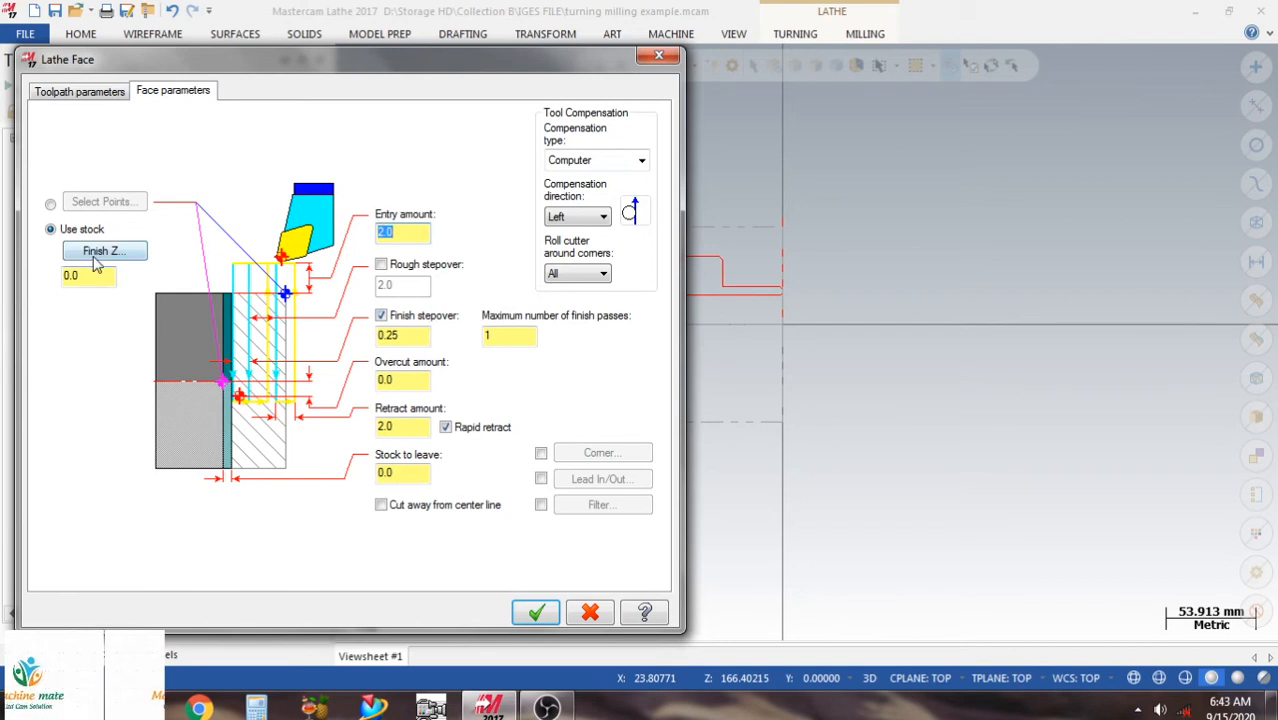
click(50, 204)
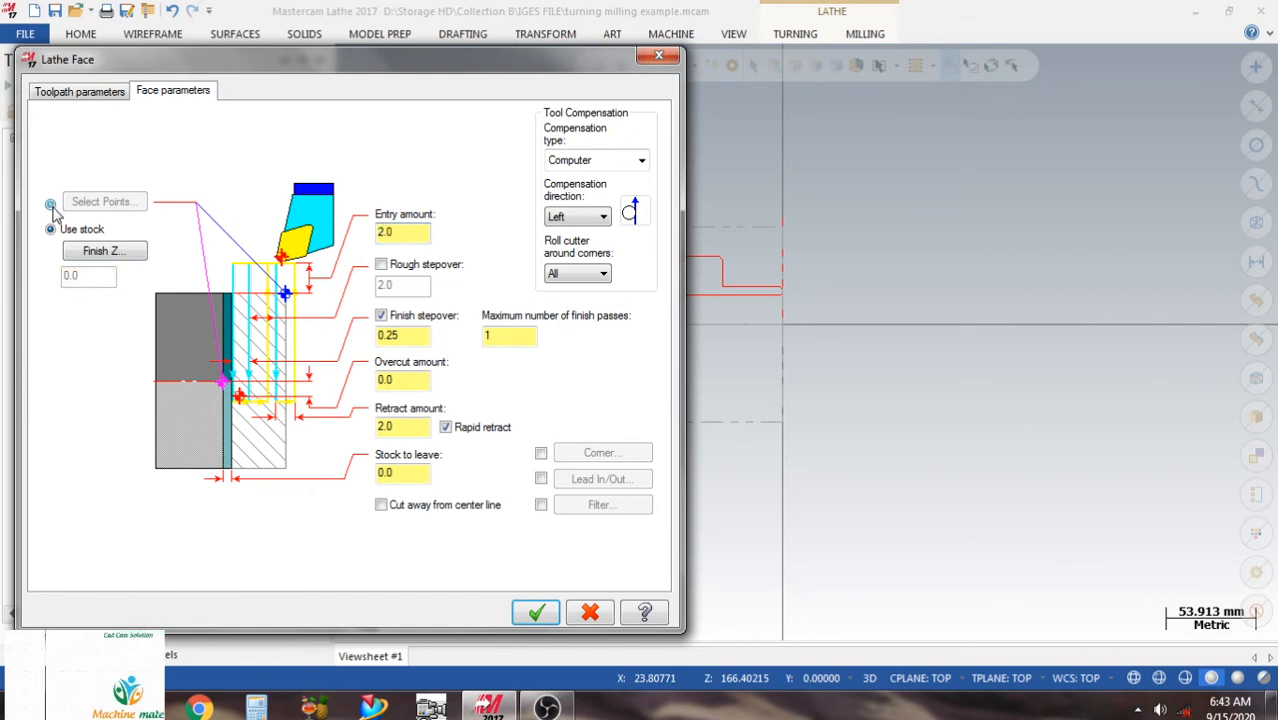
click(382, 265)
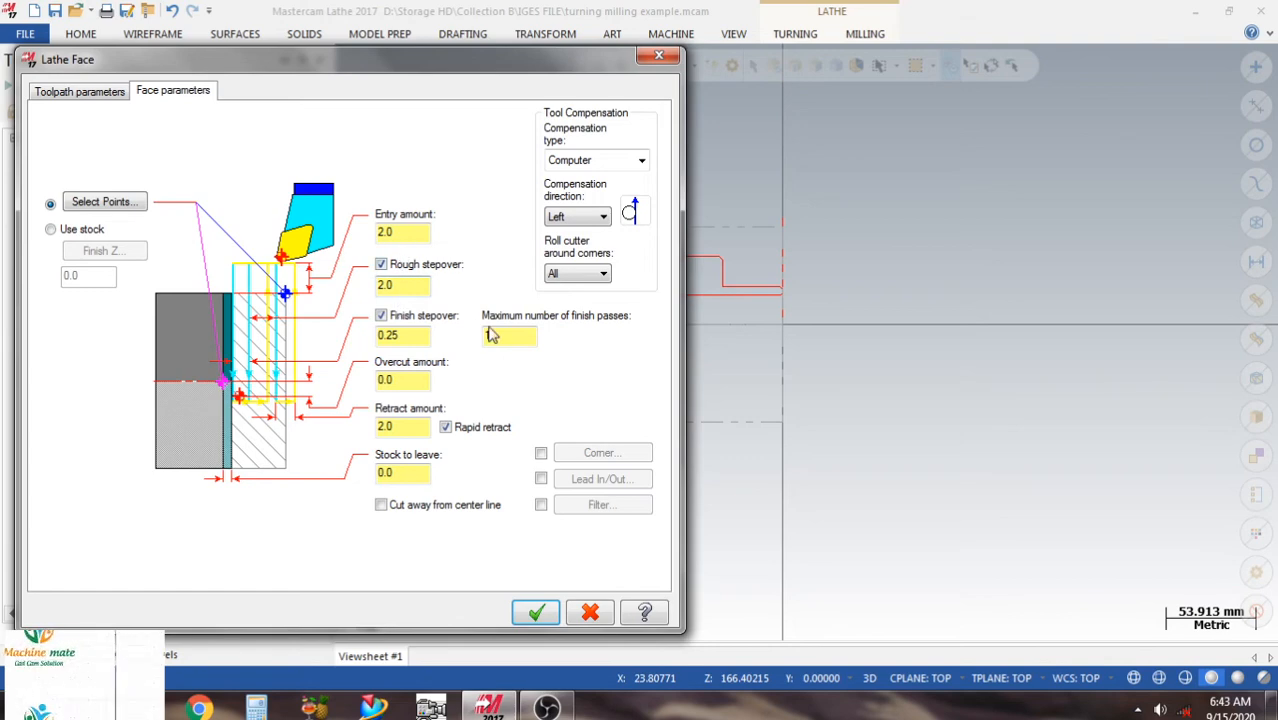
click(133, 205)
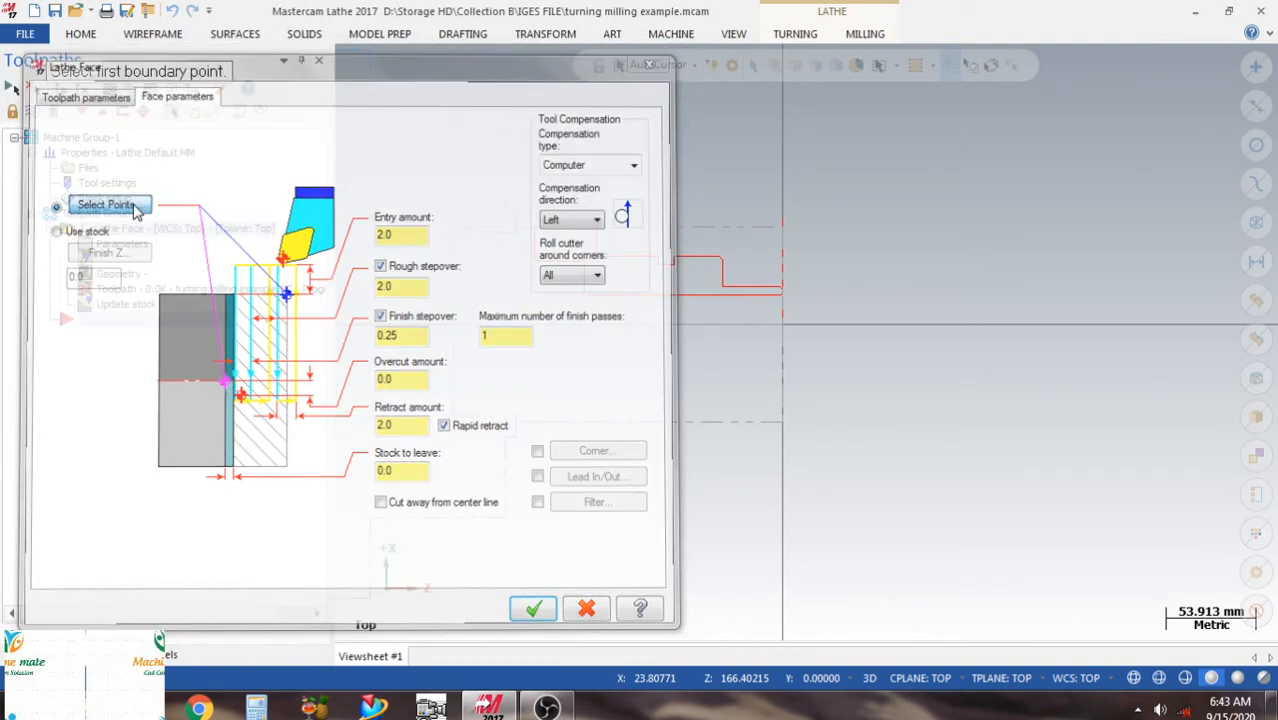
click(789, 327)
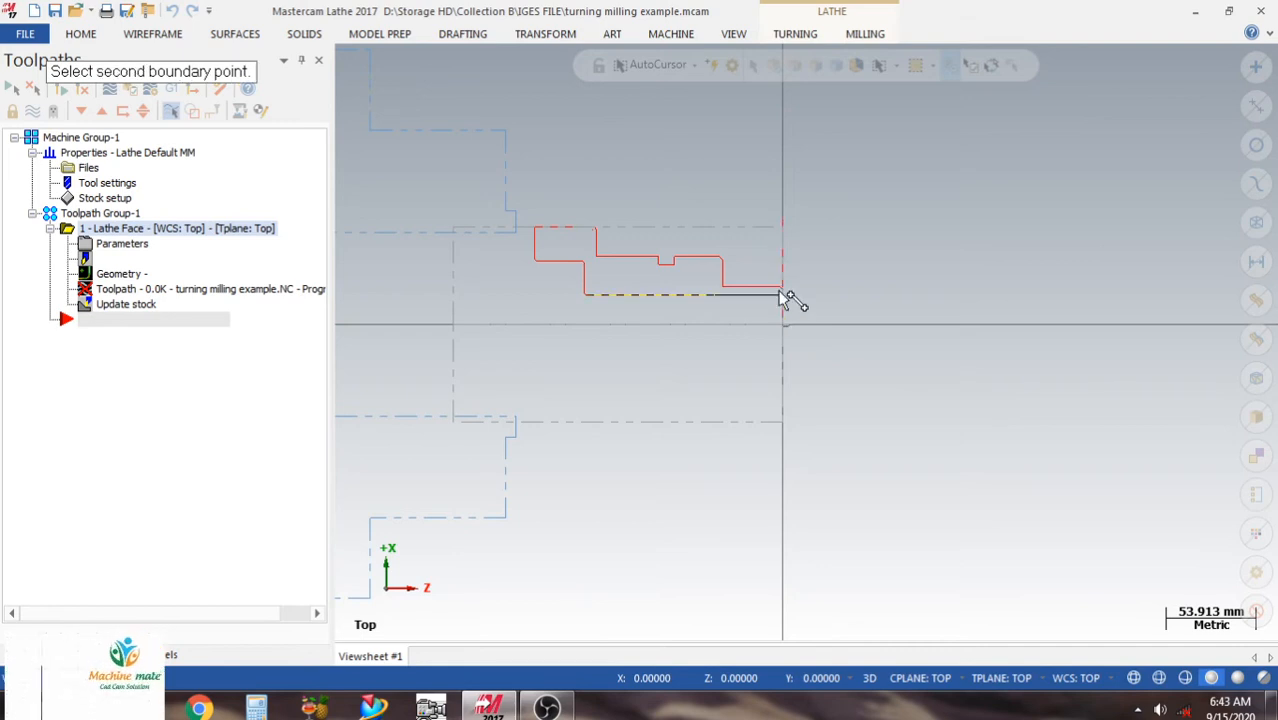
click(791, 212)
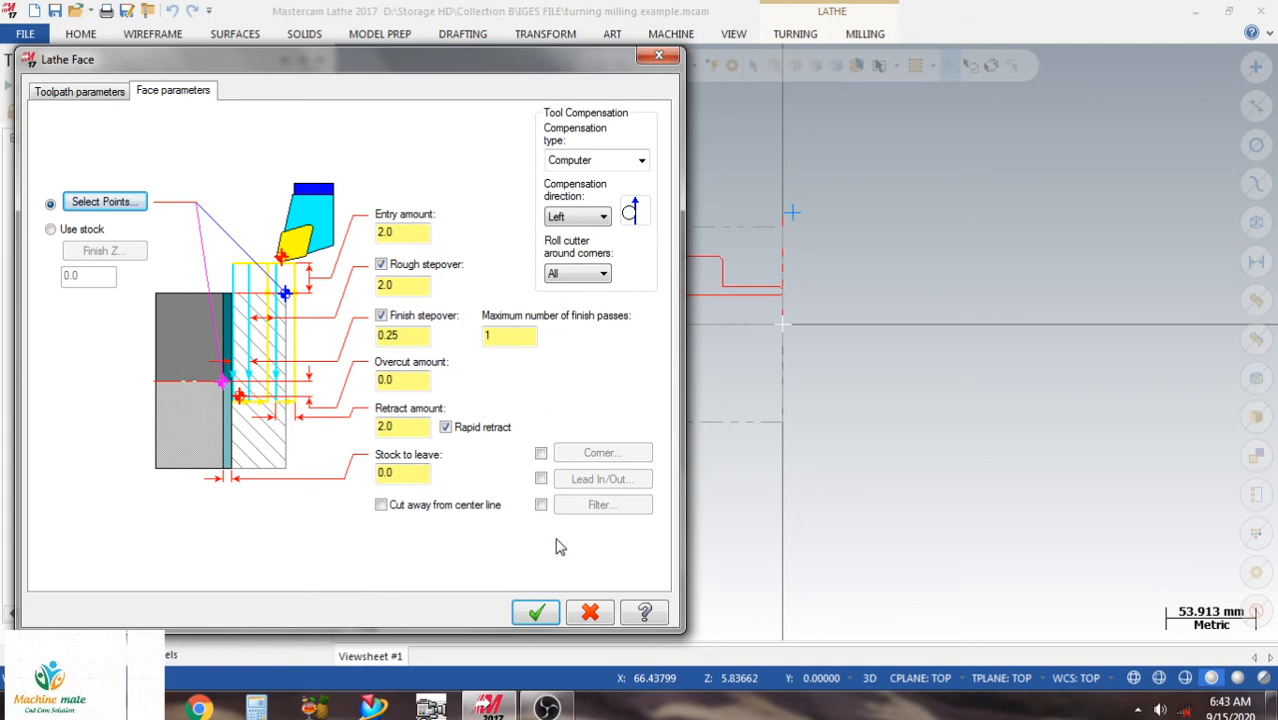
click(536, 613)
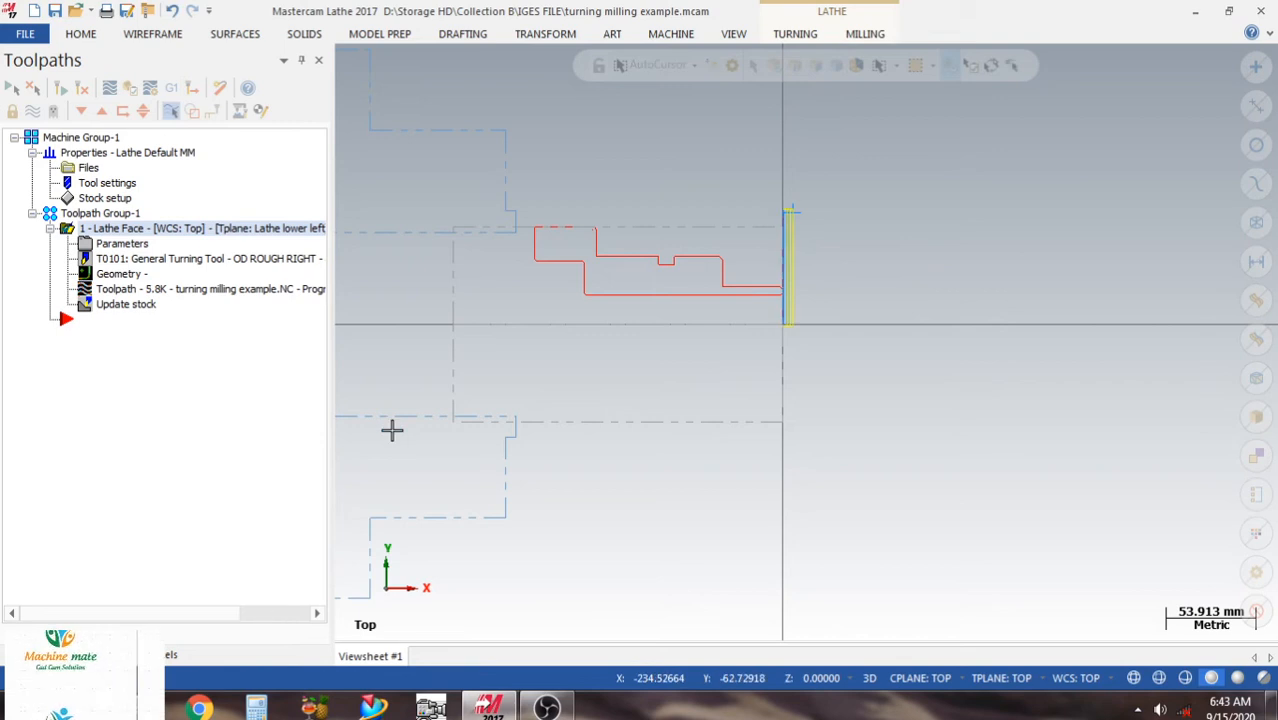
Review the face parameters of the Lathe Face operation, including its retract amount.
click(104, 245)
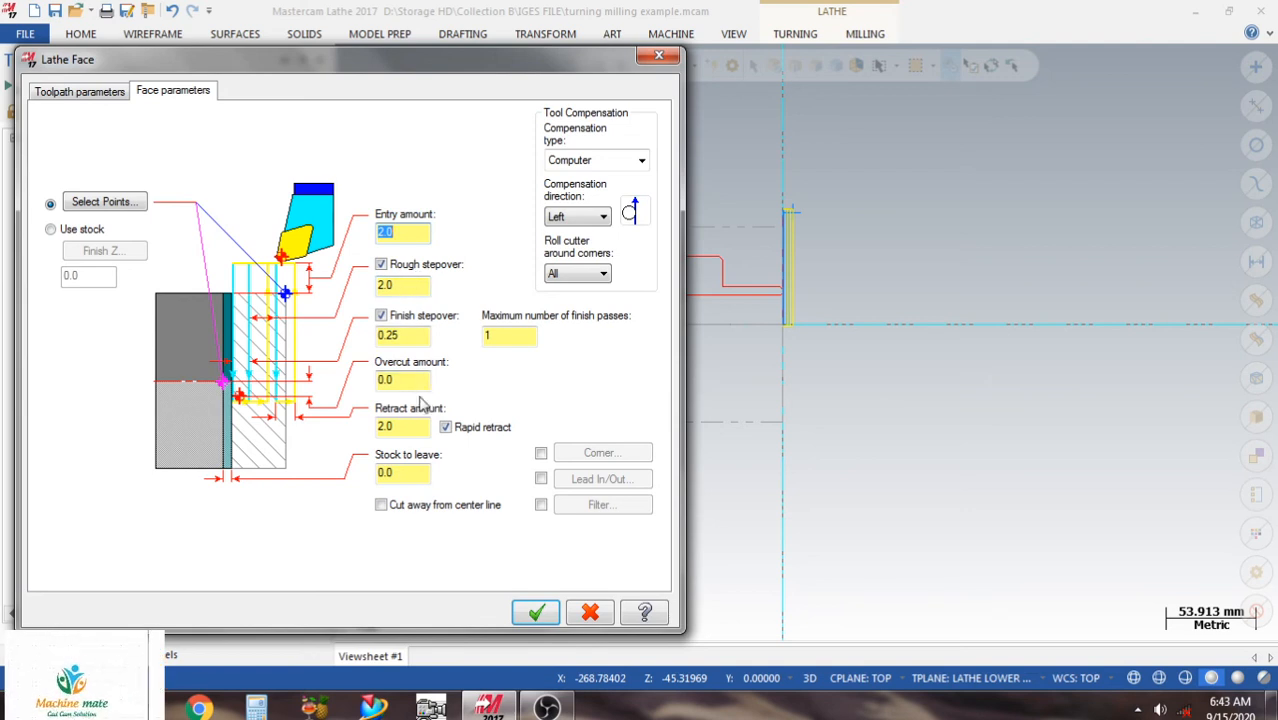
click(412, 427)
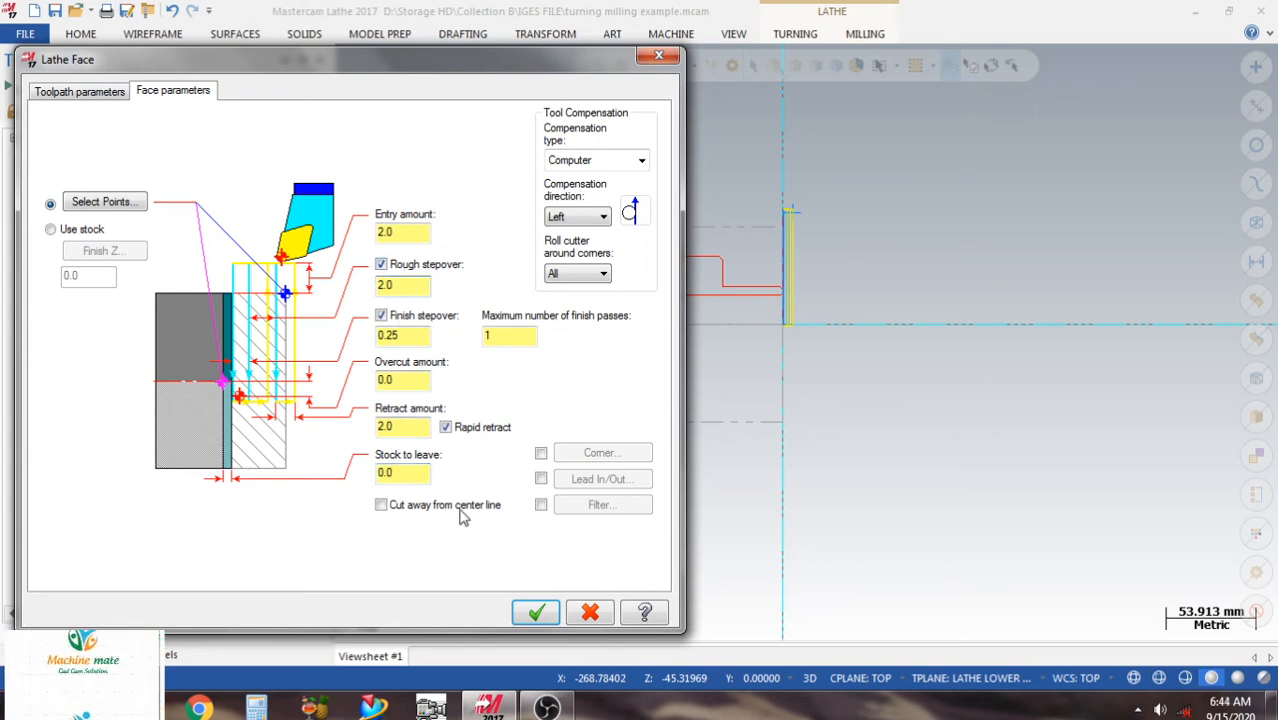
click(522, 607)
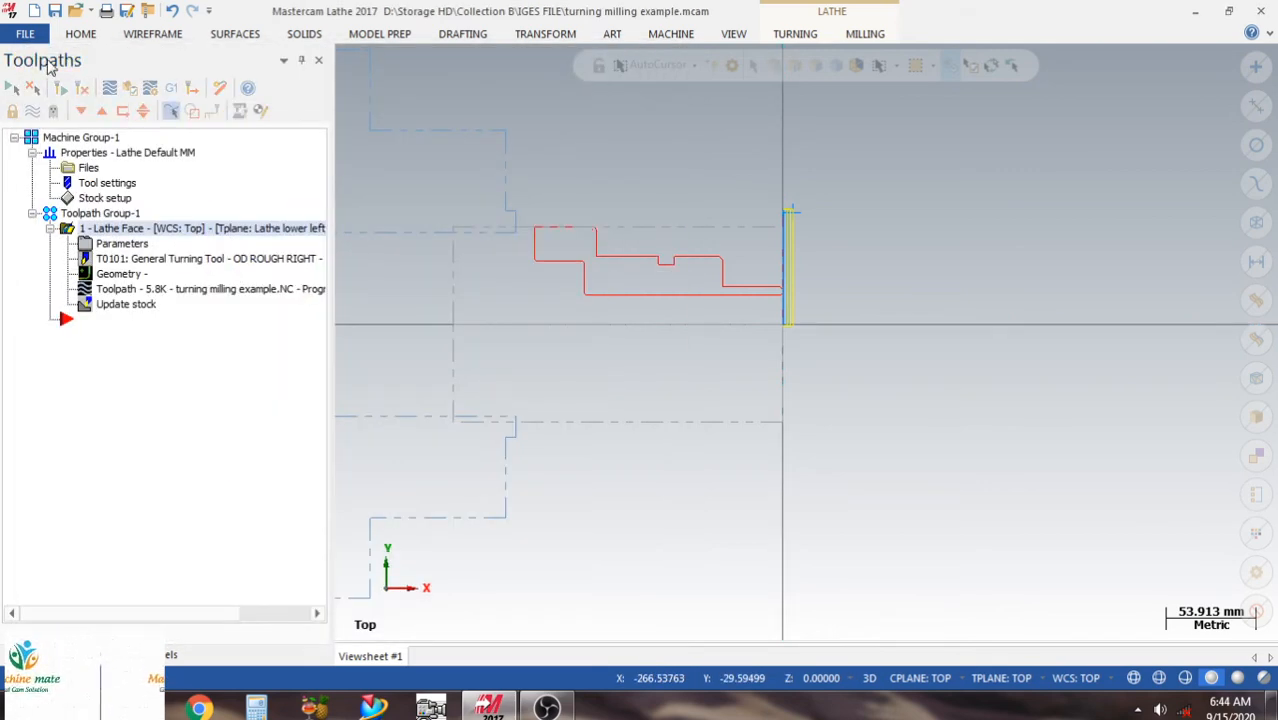
Save the file and hide the display of the facing toolpath.
click(56, 10)
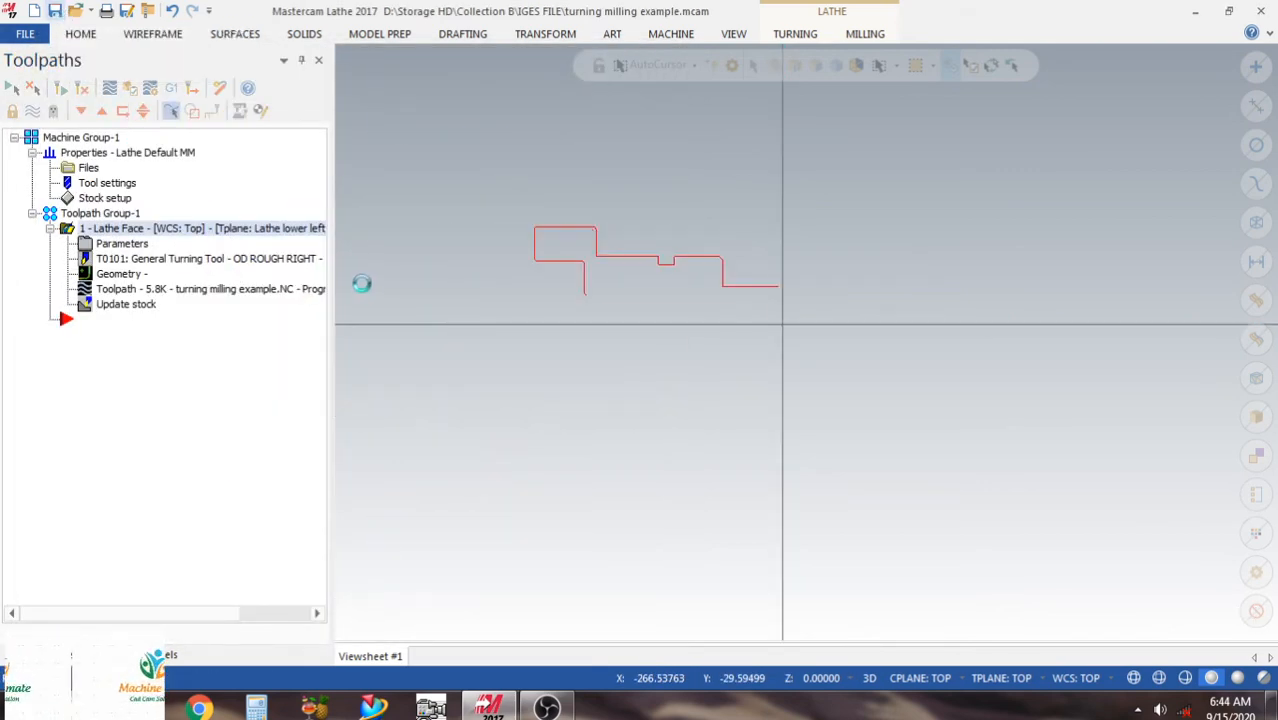
scroll(592, 218, up, 1)
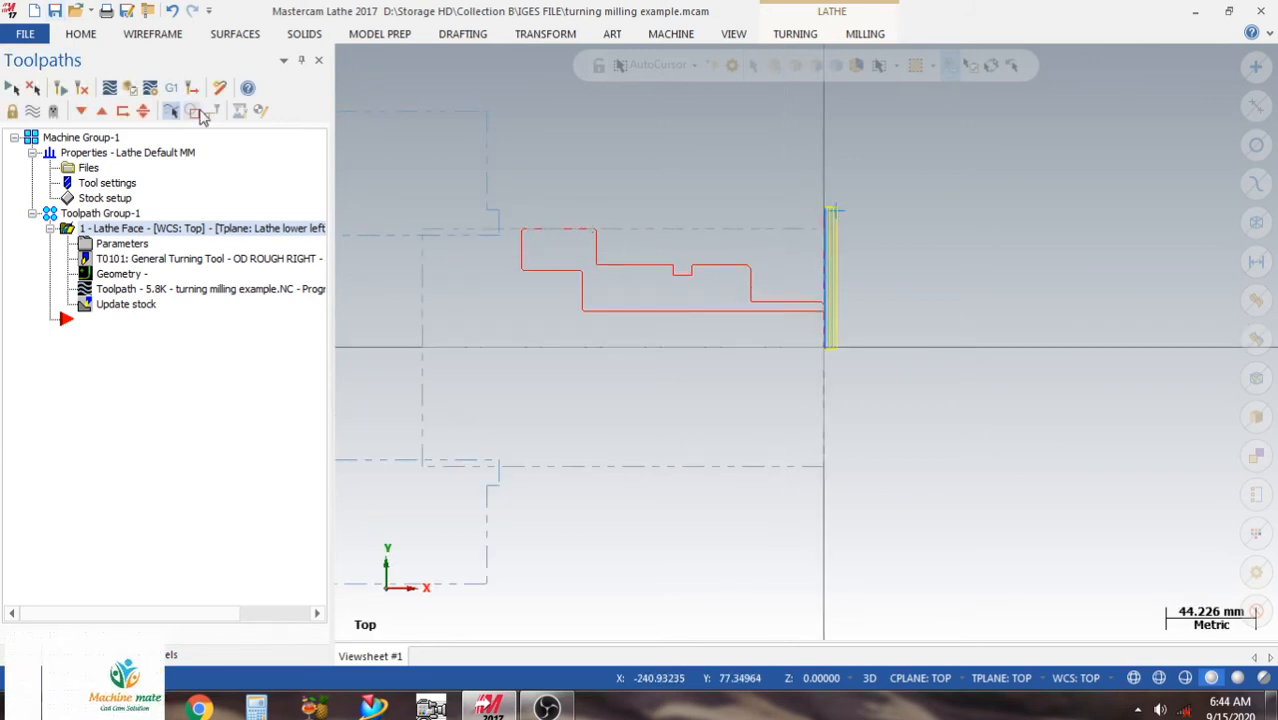
click(33, 112)
scroll(682, 220, up, 1)
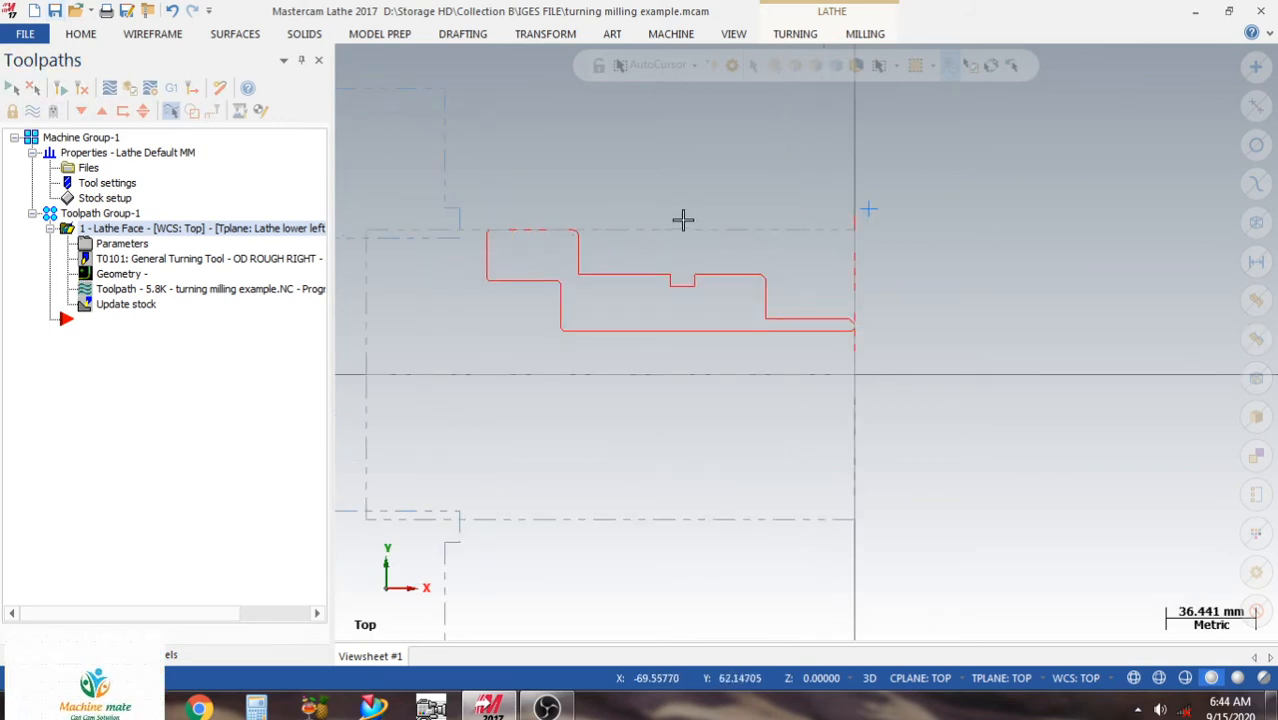
Start a Rough turning toolpath.
scroll(608, 194, up, 1)
scroll(610, 195, down, 1)
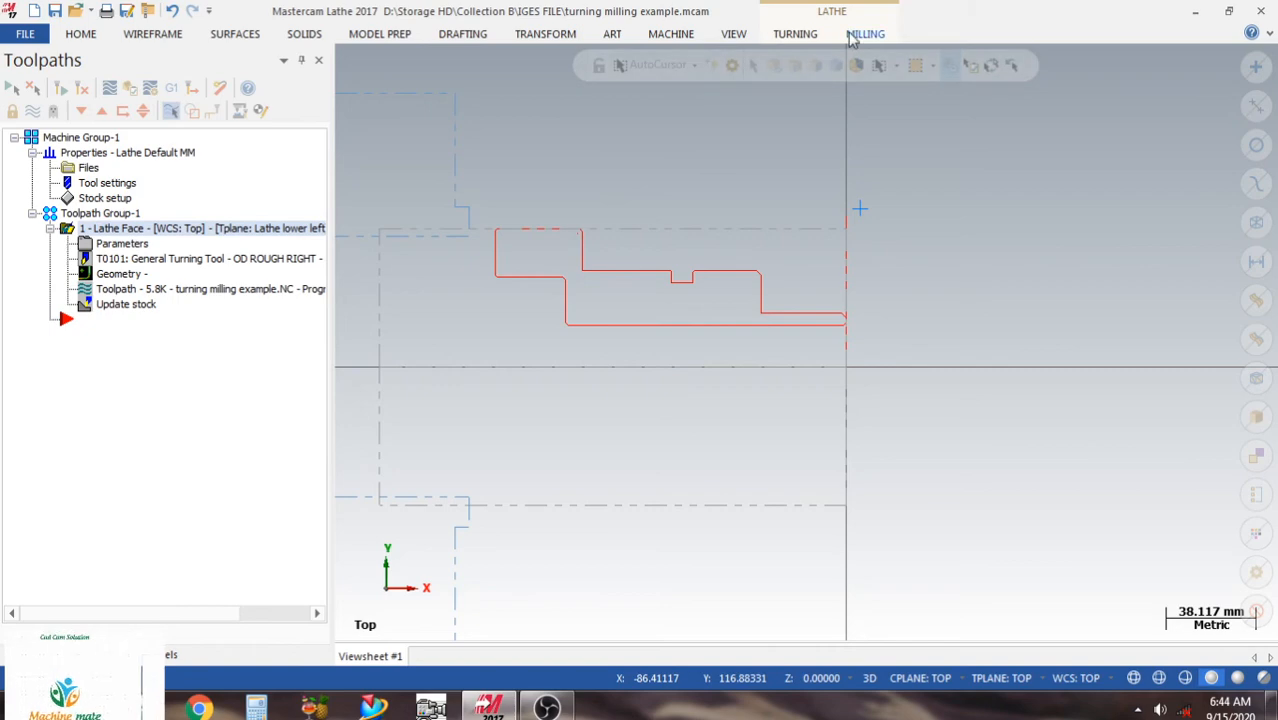
click(797, 34)
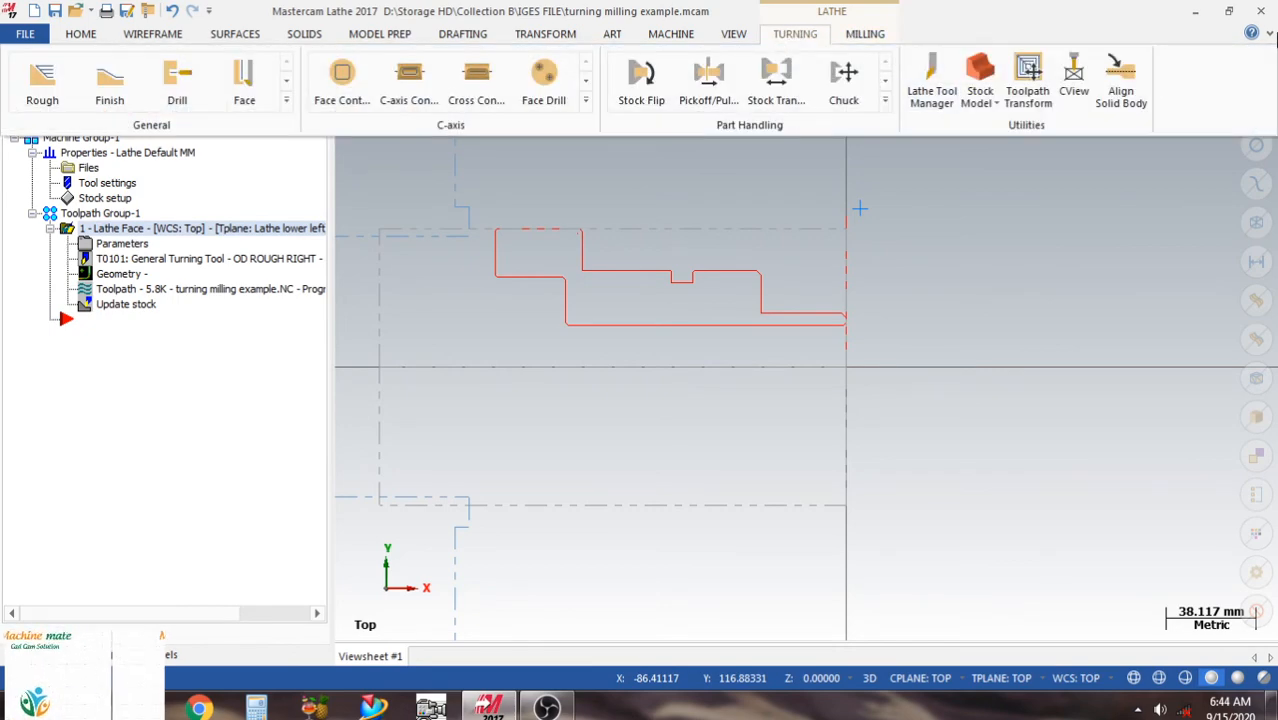
click(1269, 35)
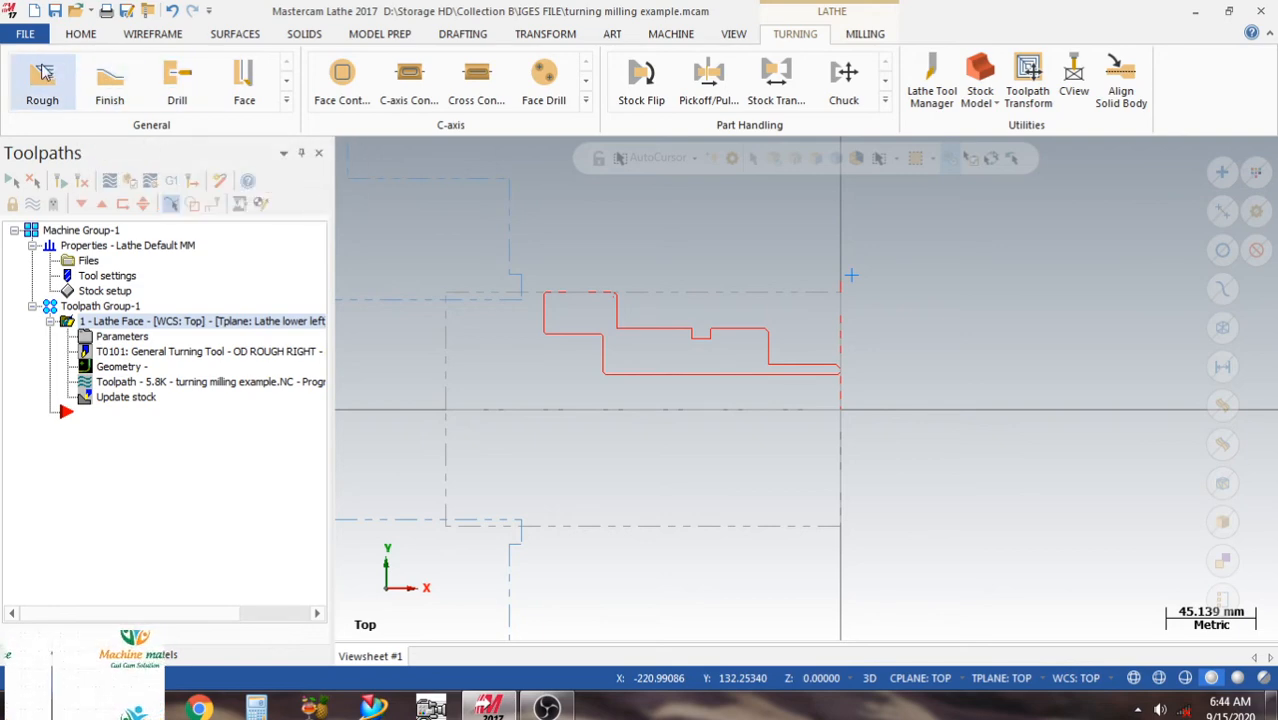
click(55, 90)
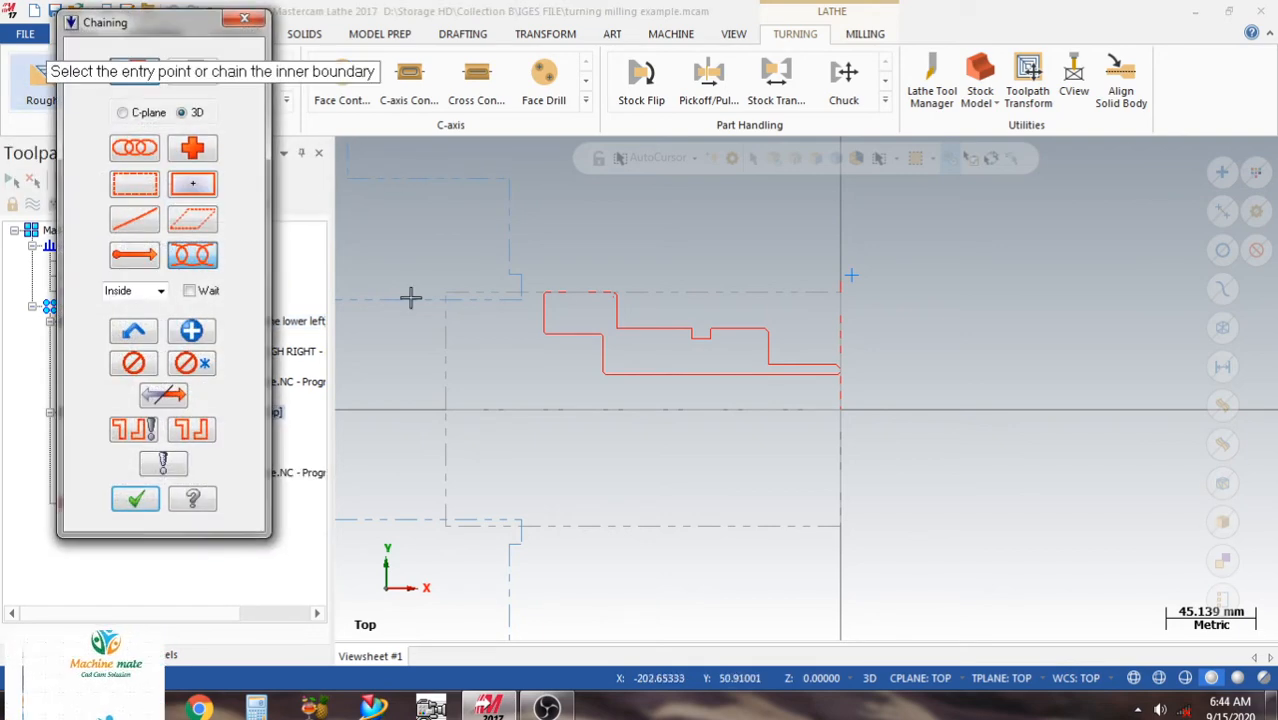
scroll(629, 275, up, 2)
scroll(976, 391, up, 6)
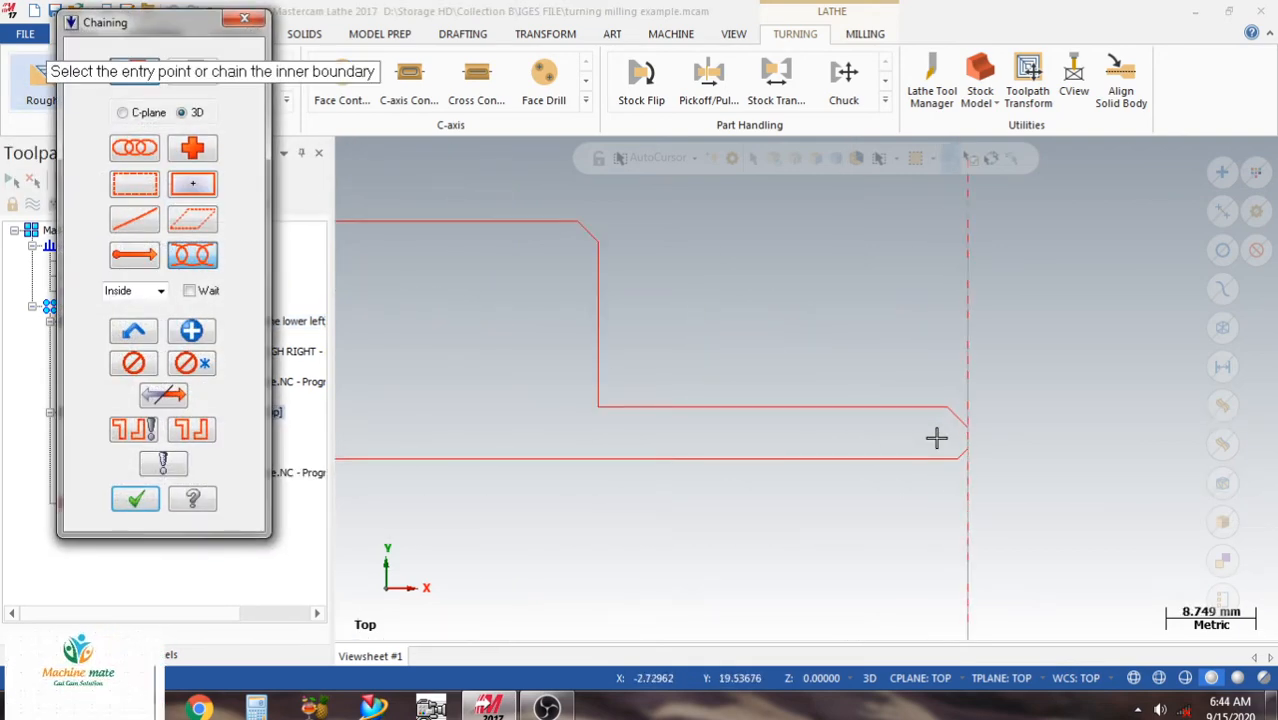
click(951, 432)
scroll(1078, 416, down, 5)
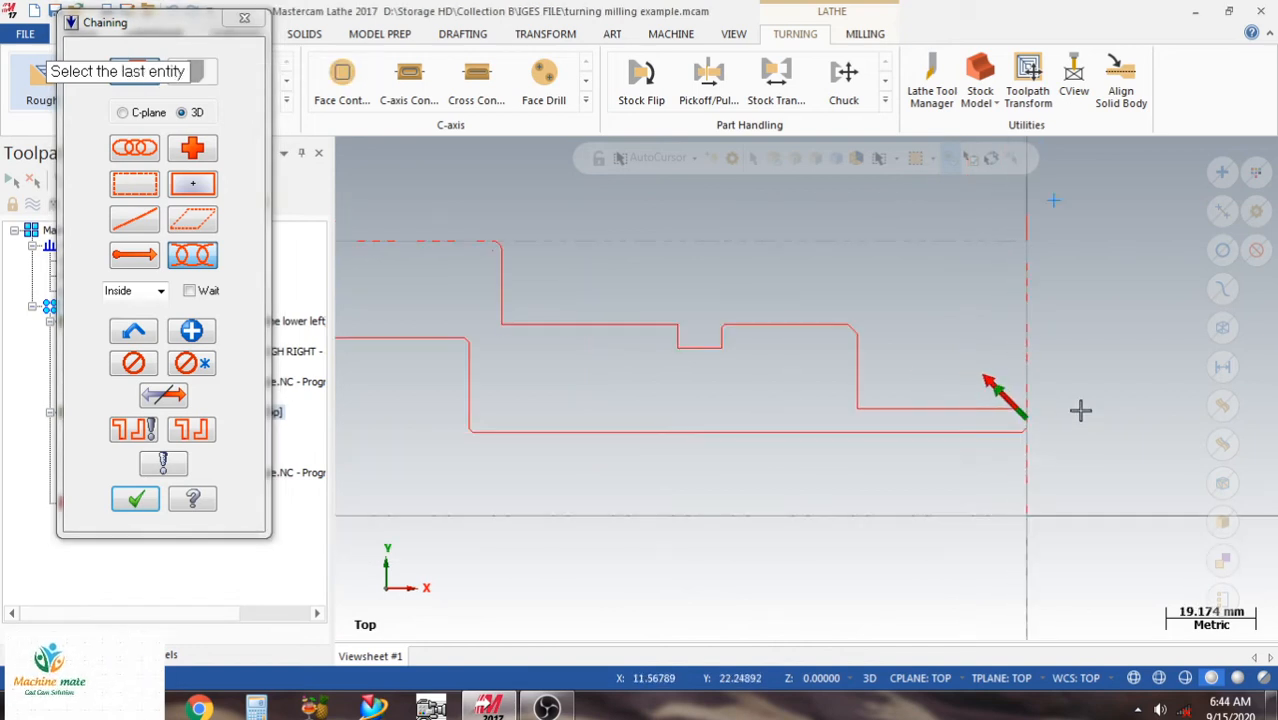
scroll(599, 271, up, 5)
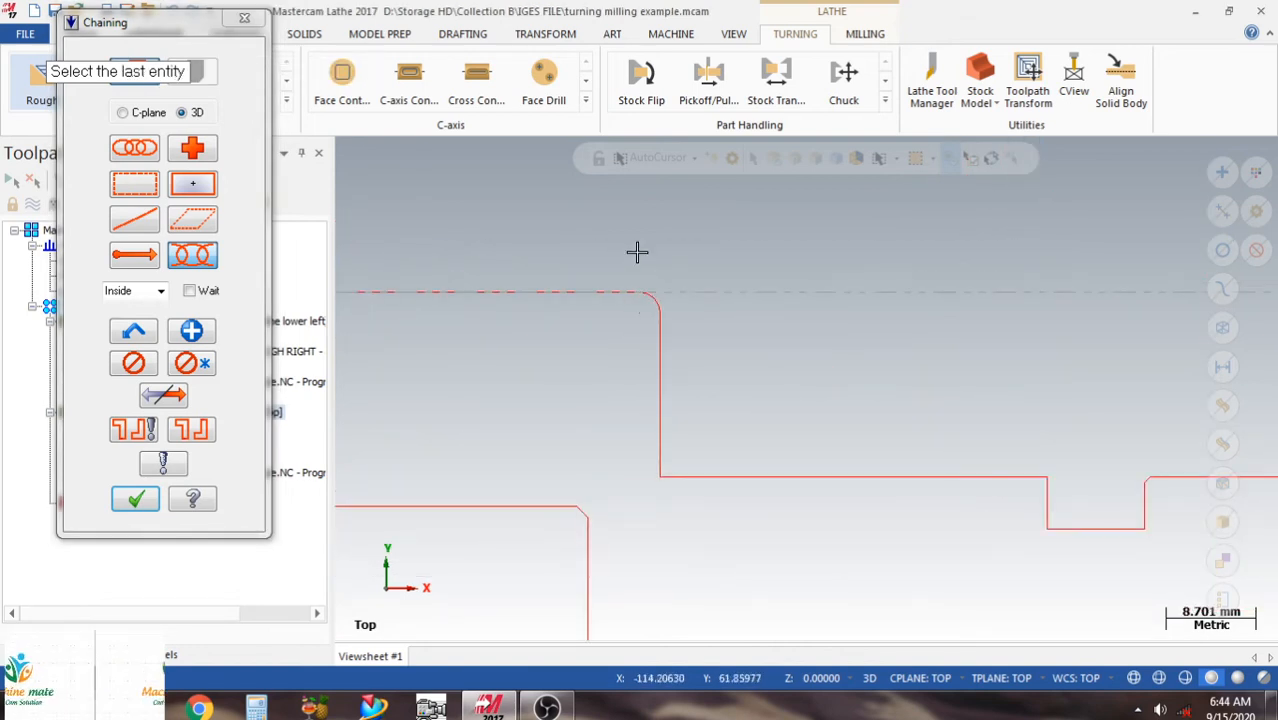
scroll(700, 268, down, 2)
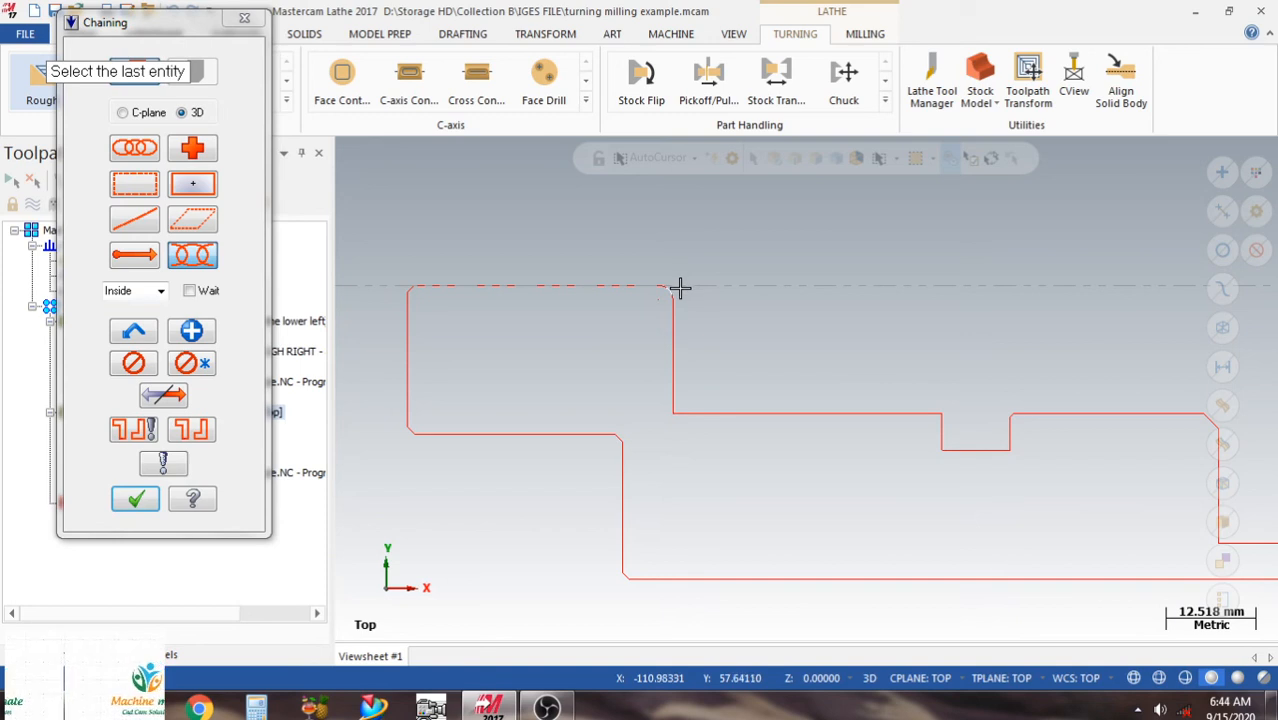
click(677, 287)
scroll(629, 225, down, 4)
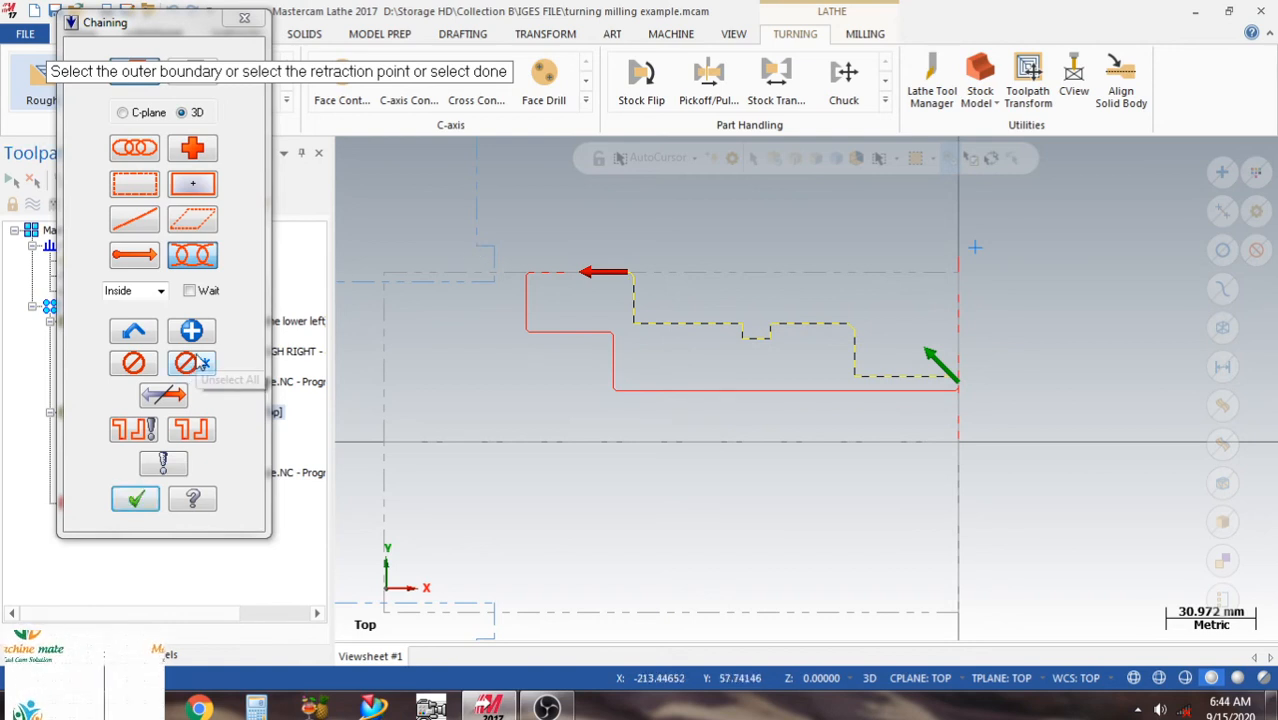
click(191, 365)
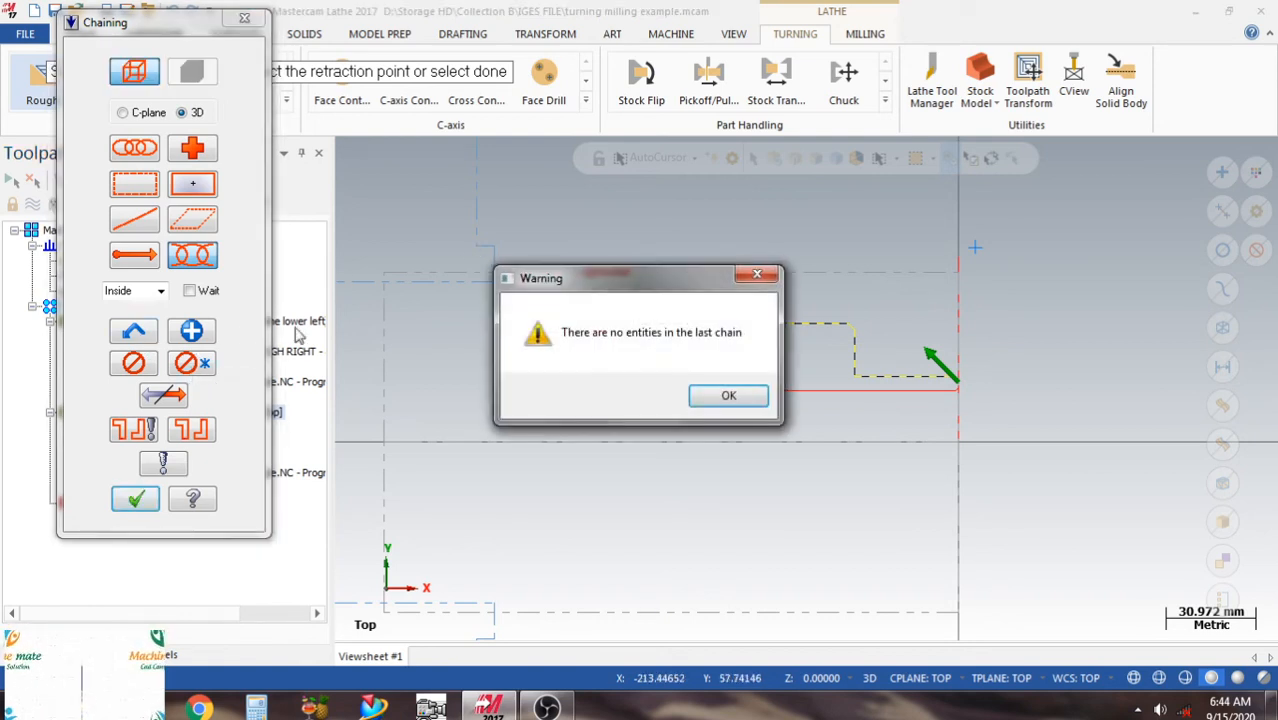
click(728, 396)
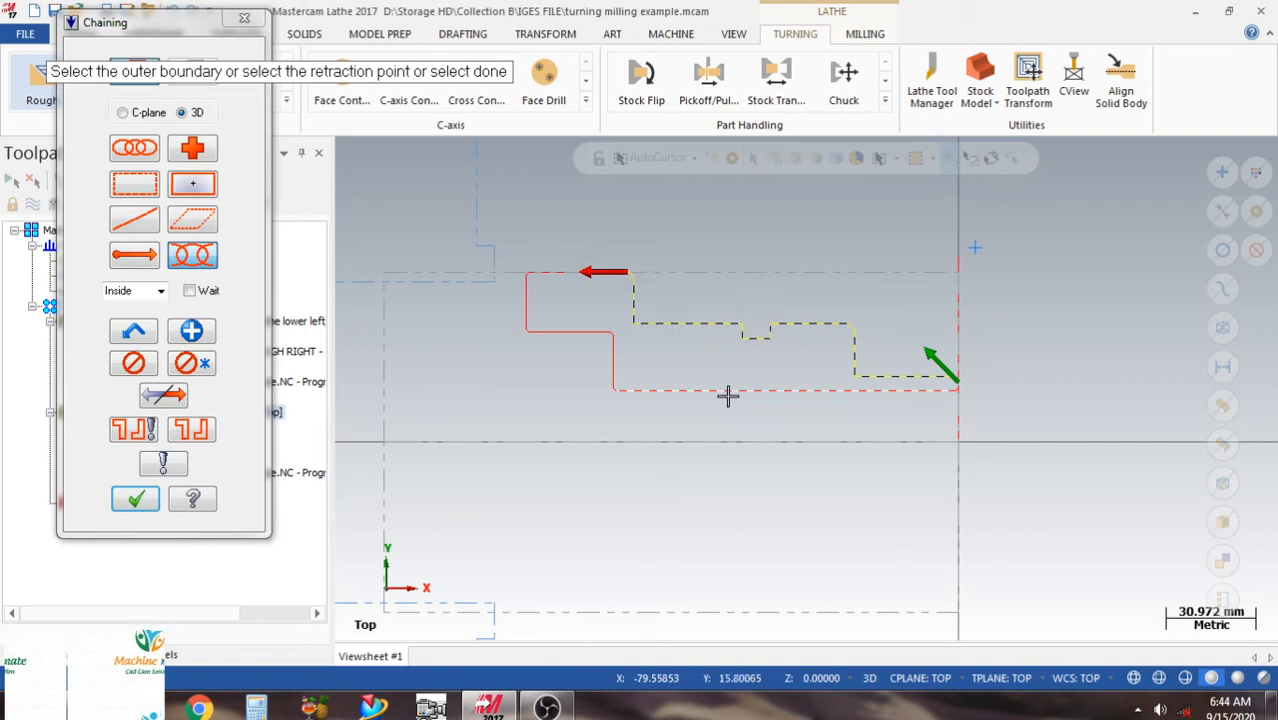
click(193, 364)
click(605, 387)
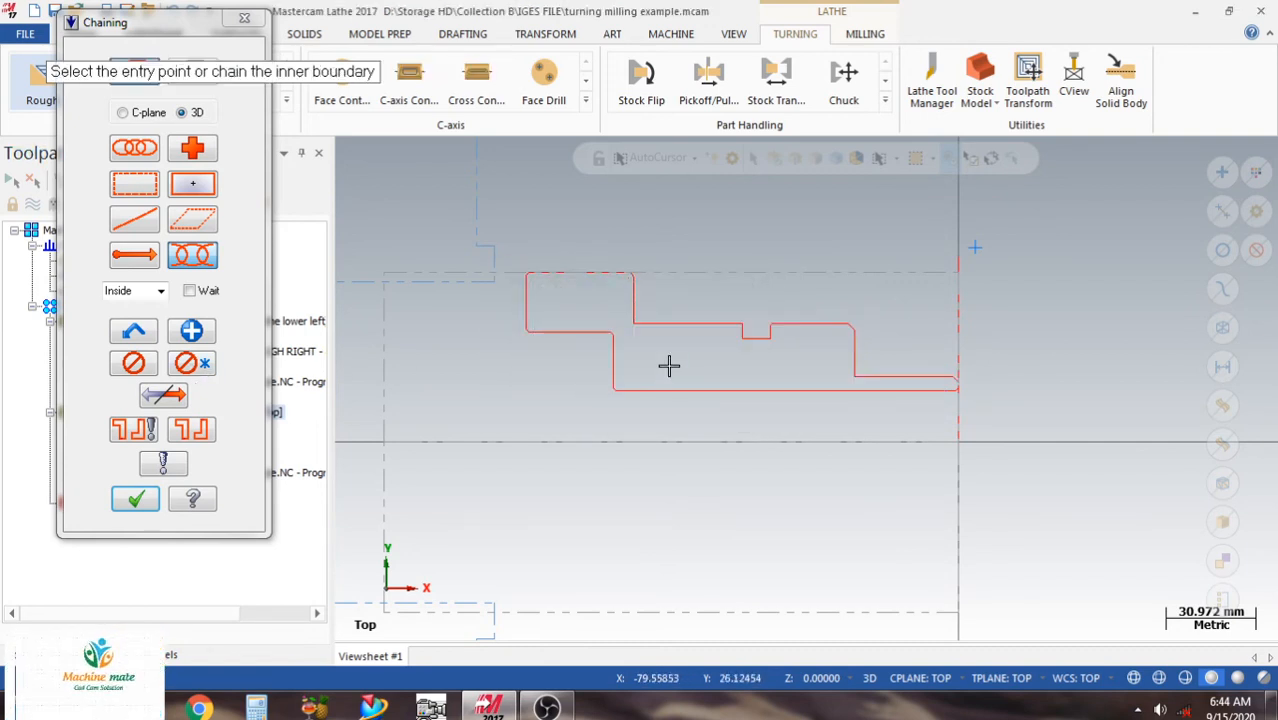
Chain the outer profile from the front face chamfer to the straight edge of the largest diameter, reversing the chain direction, and accept it.
scroll(941, 348, up, 3)
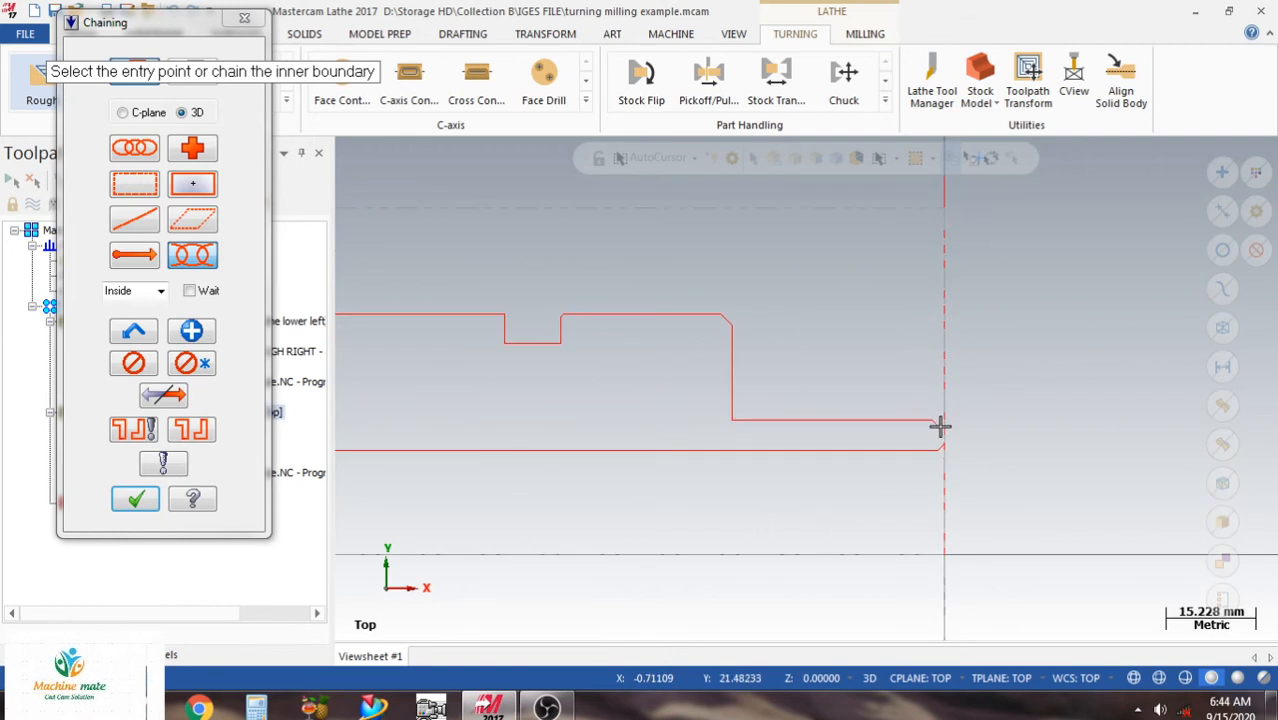
scroll(925, 418, up, 2)
scroll(925, 418, up, 1)
click(941, 432)
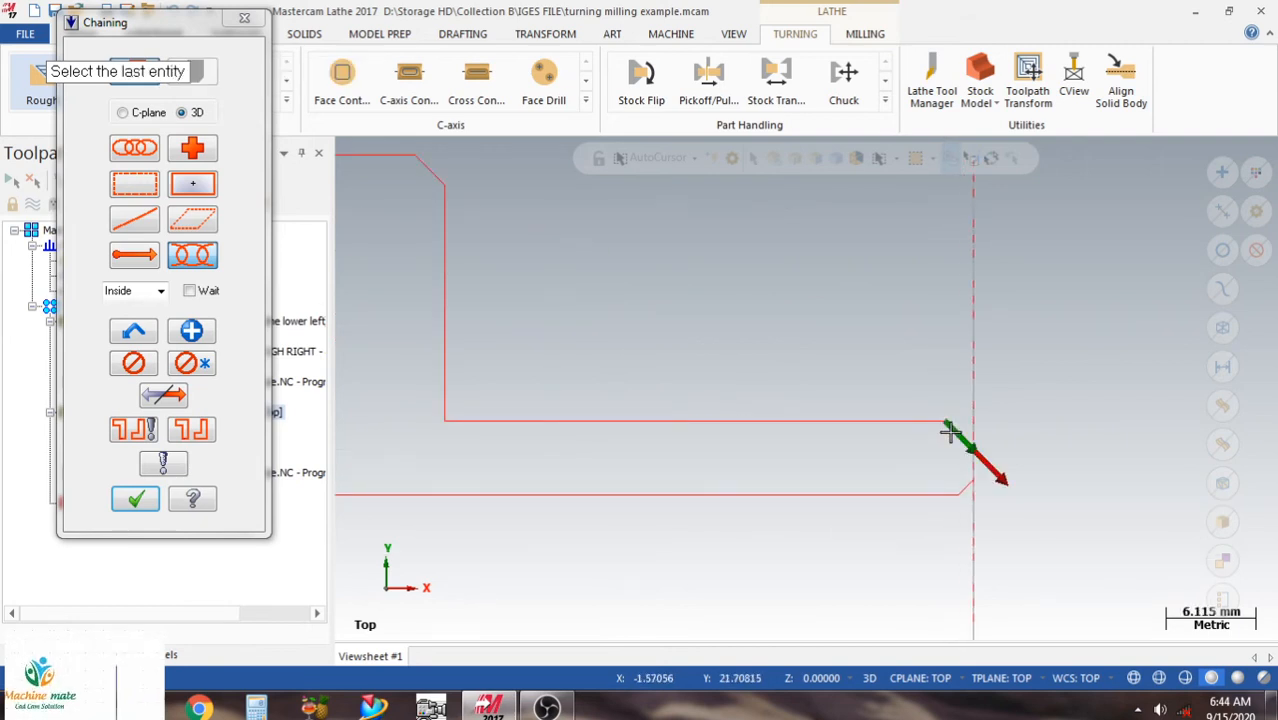
click(157, 395)
scroll(1018, 391, down, 2)
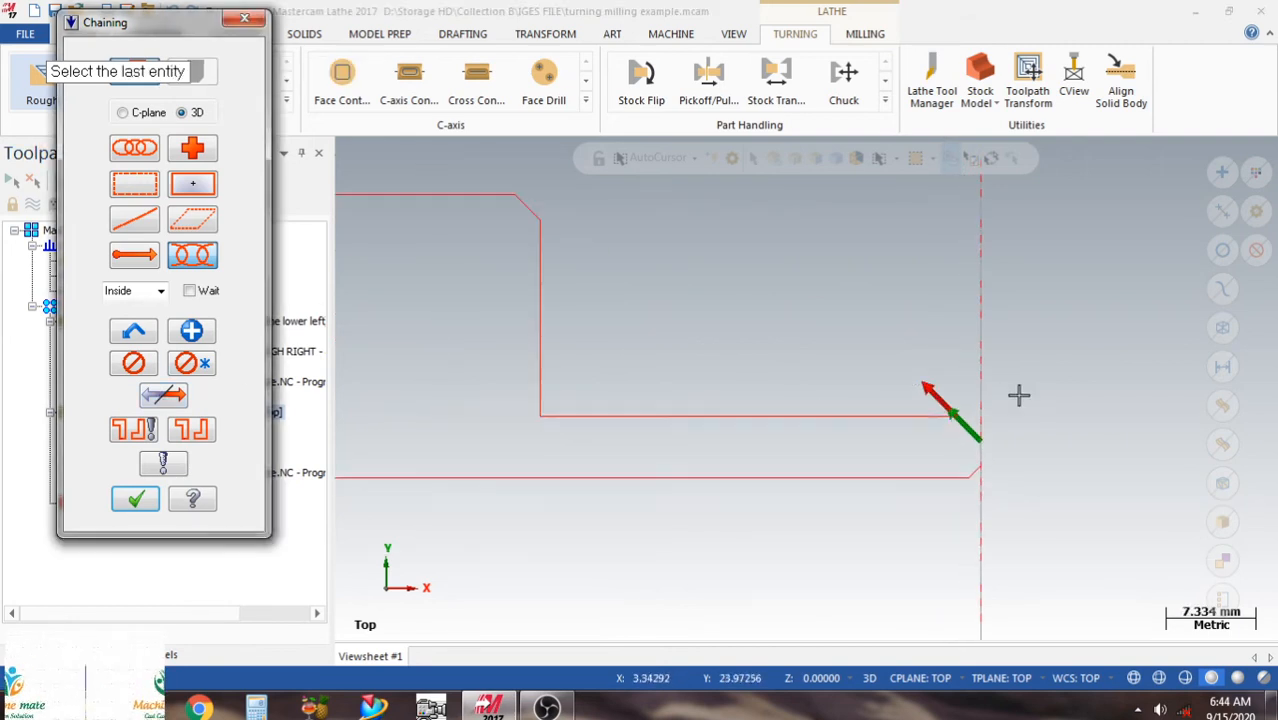
scroll(1047, 331, down, 1)
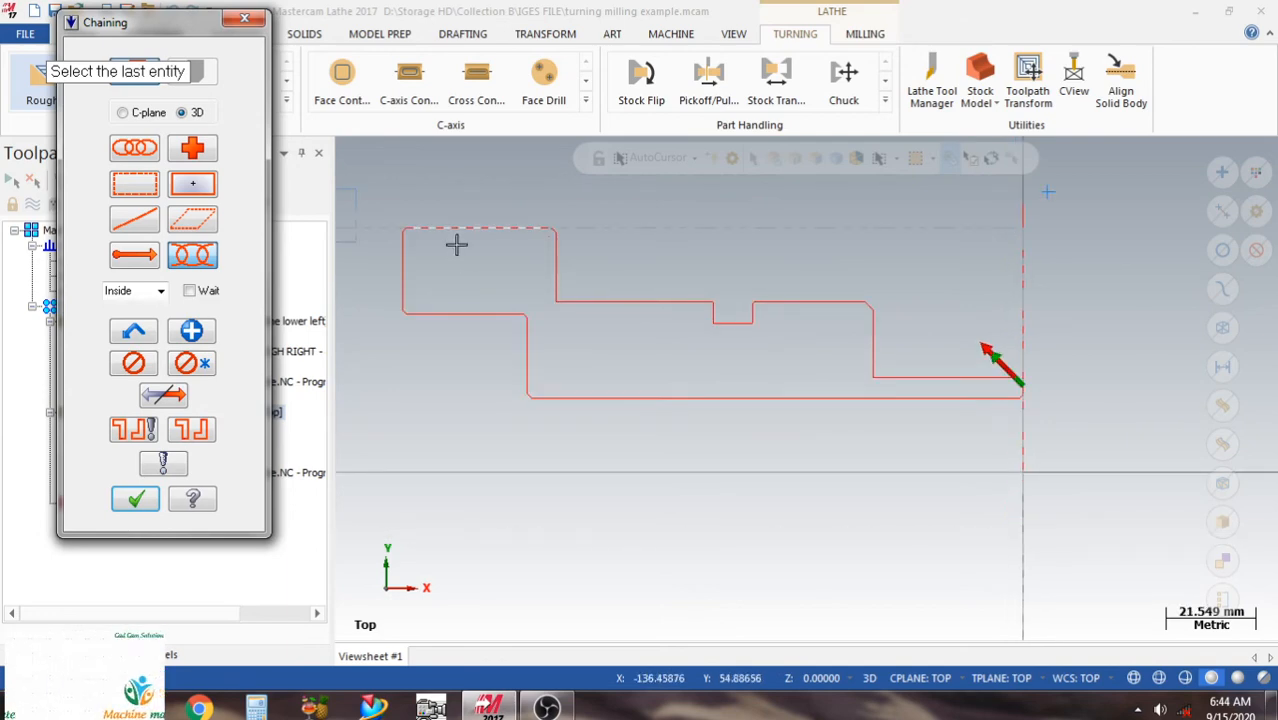
click(494, 226)
scroll(779, 320, down, 1)
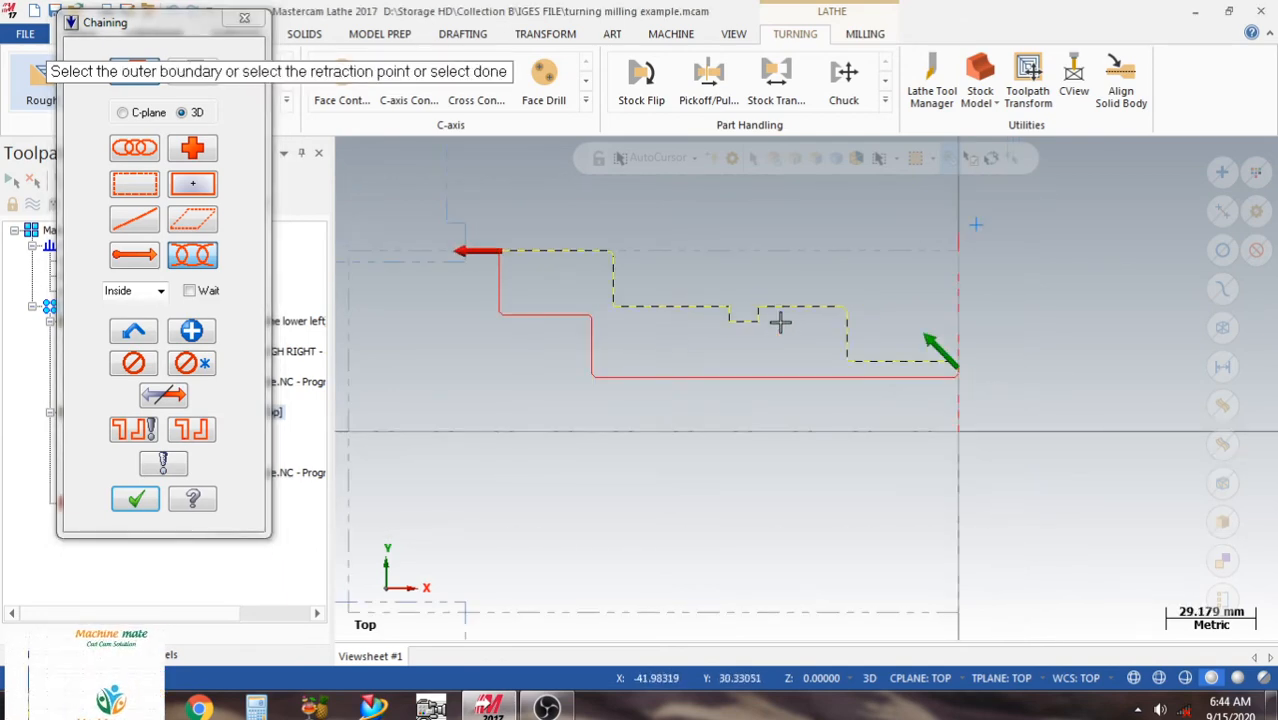
scroll(1076, 403, down, 1)
click(137, 501)
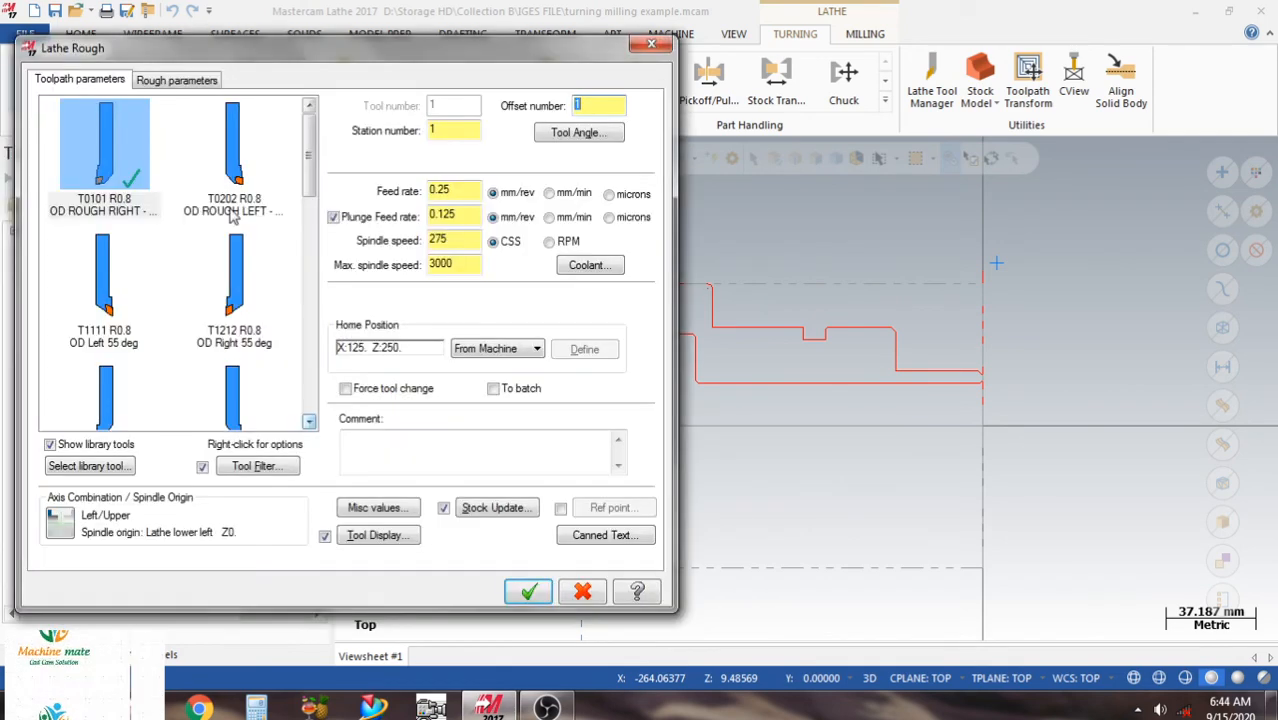
Generate the Lathe Rough toolpath with tool T0101 R0.8, equal steps at 2.0 depth of cut, and 0.2 stock to leave in X and Z.
click(180, 80)
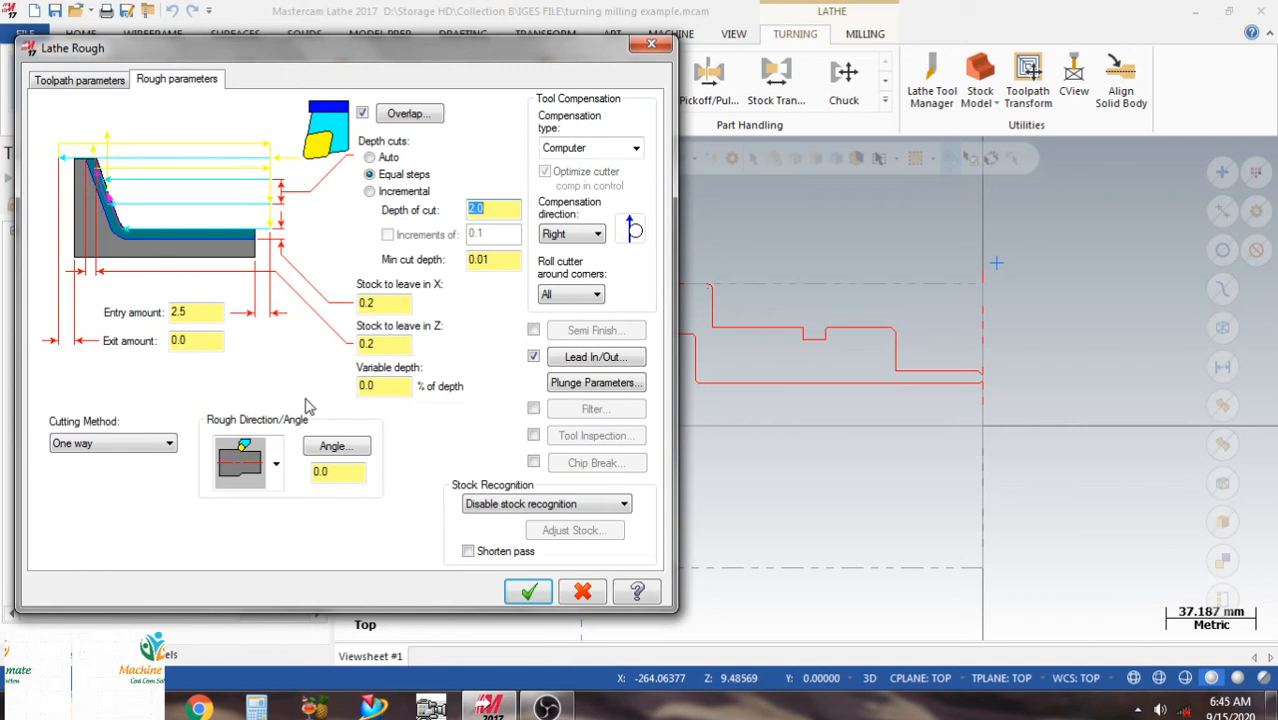
click(276, 463)
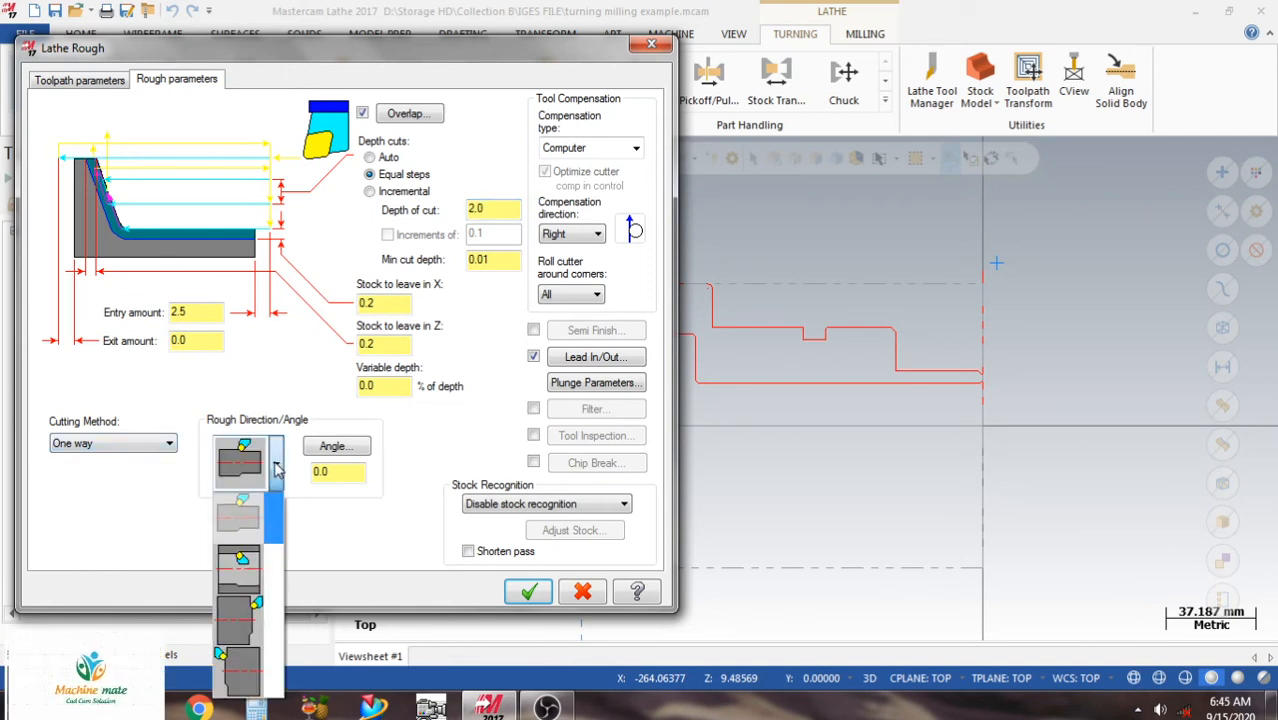
click(277, 470)
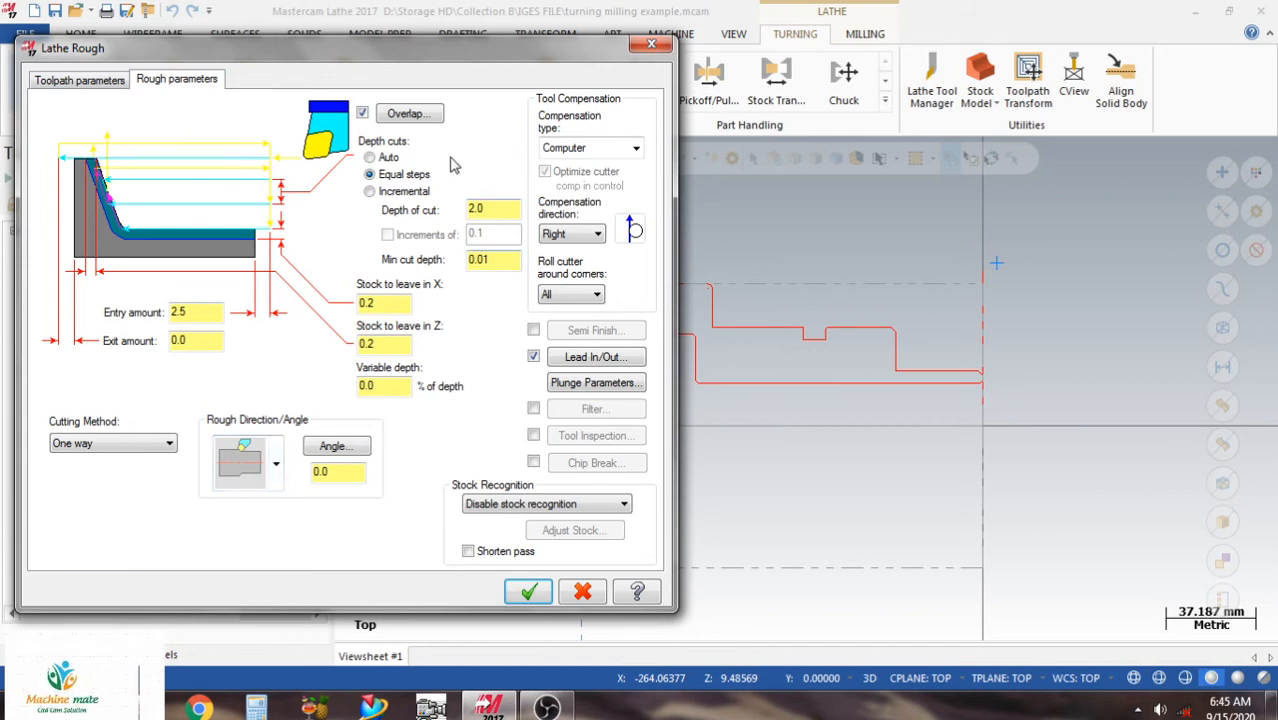
click(400, 302)
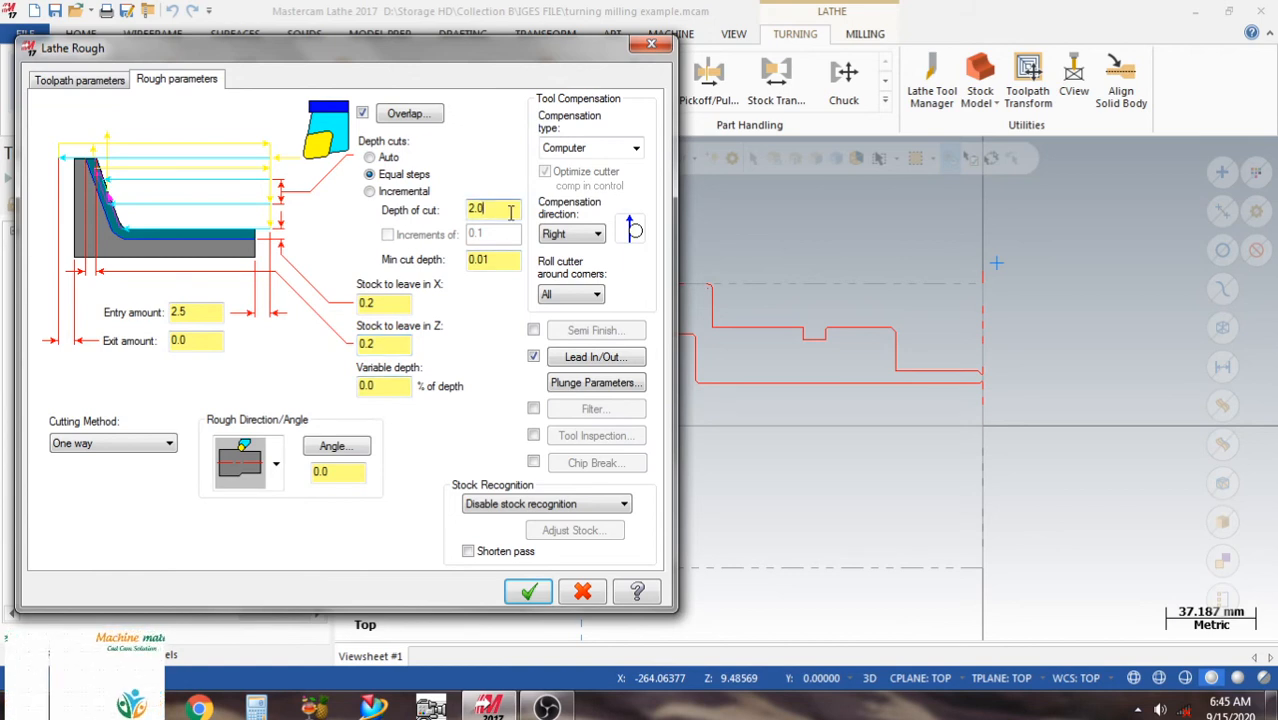
click(529, 592)
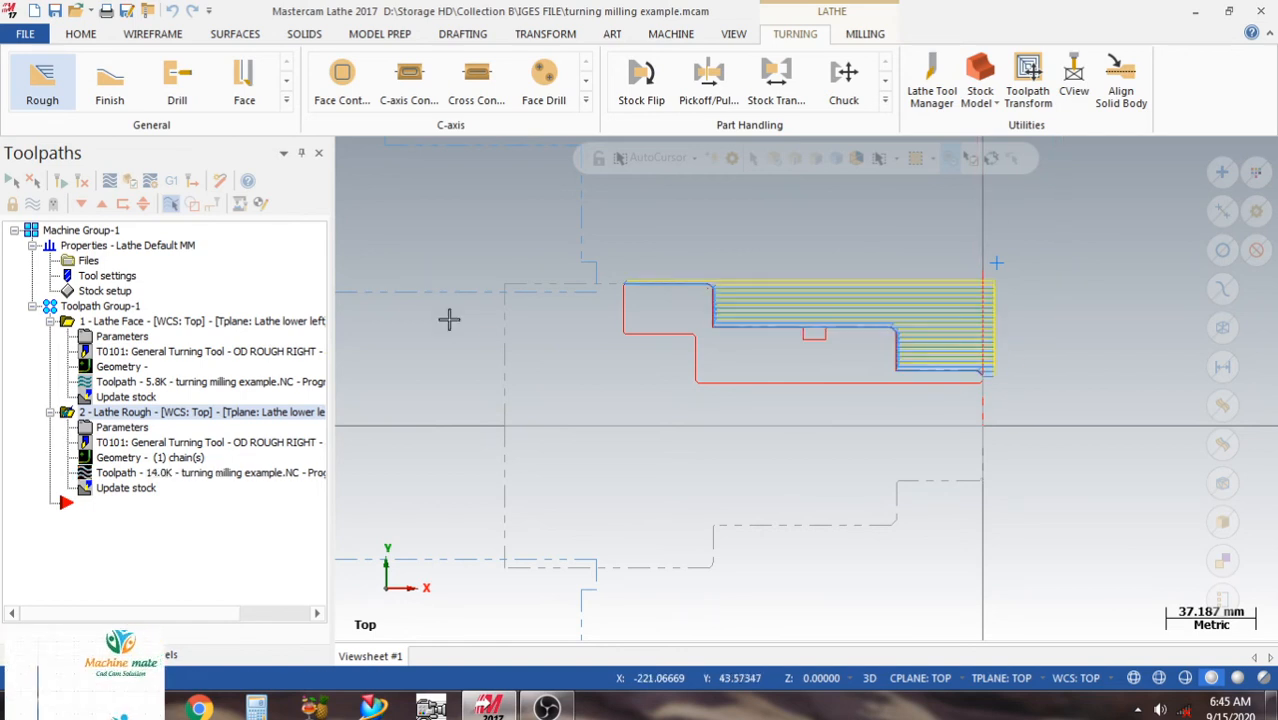
Collapse the Lathe Face and Lathe Rough operations in the toolpath tree and save the file.
click(50, 321)
click(50, 336)
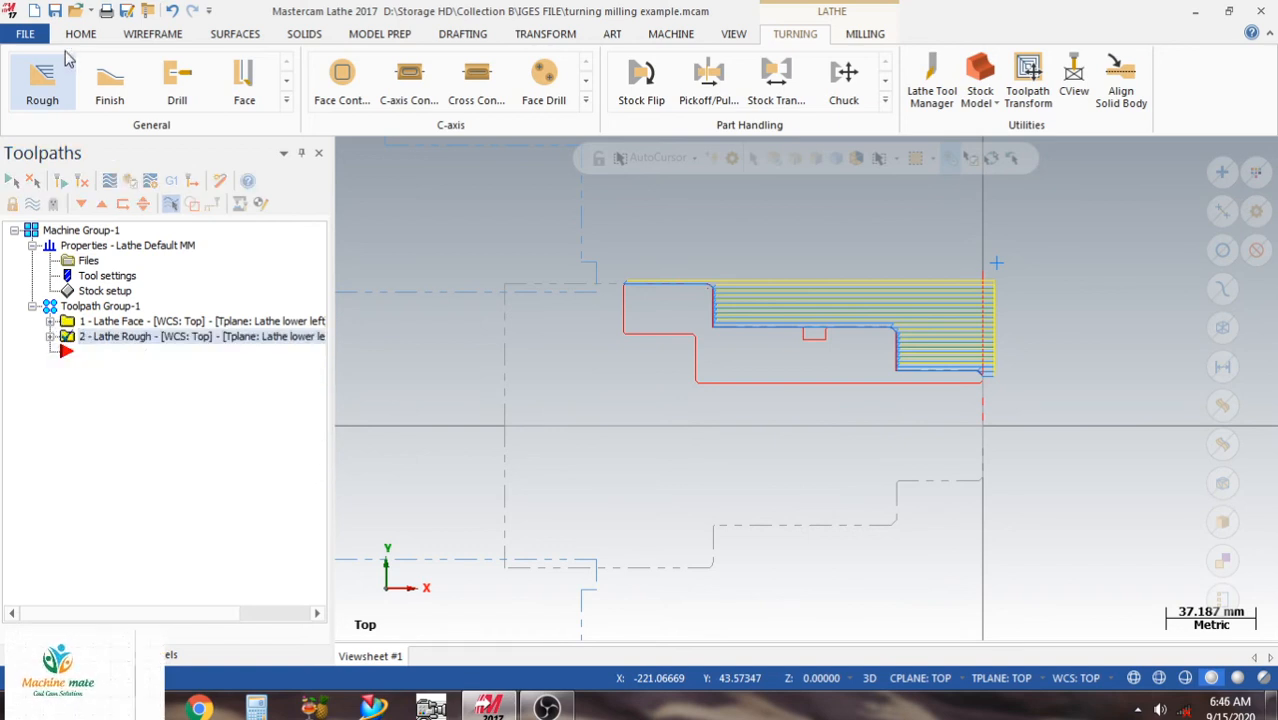
click(55, 11)
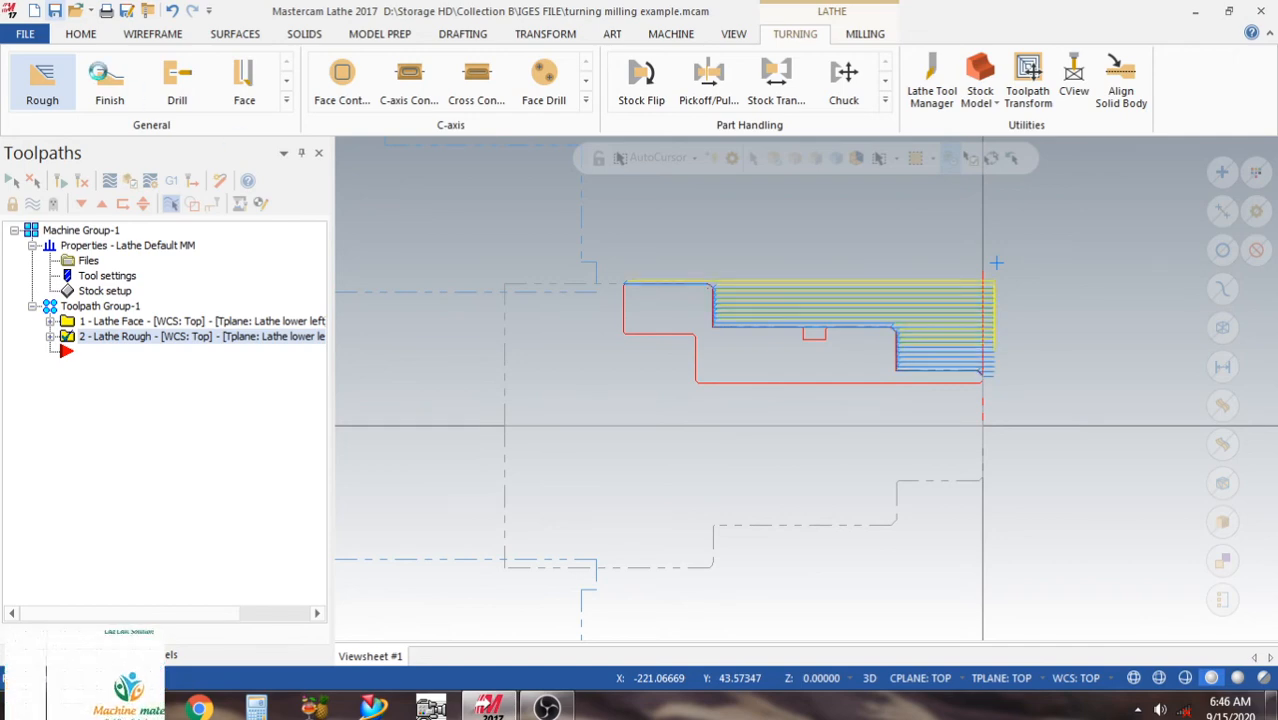
Start a Finish toolpath that reuses the last chained outer profile.
click(112, 88)
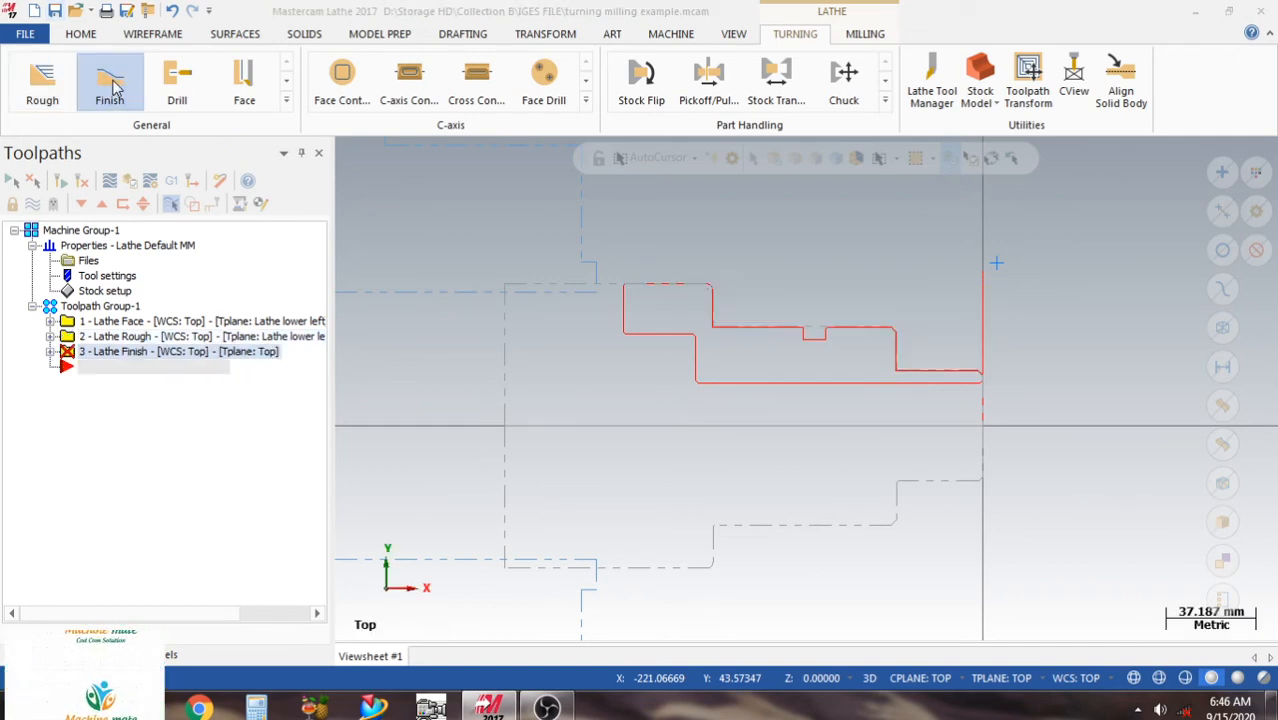
click(134, 333)
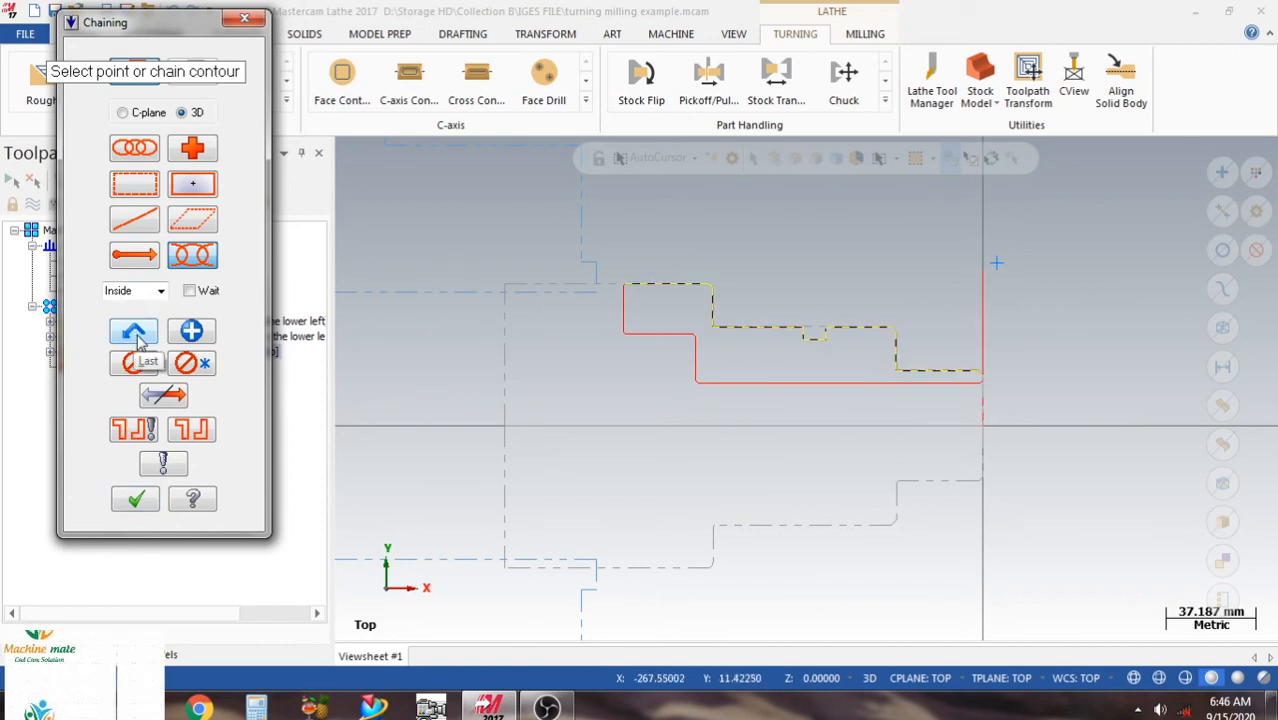
click(137, 500)
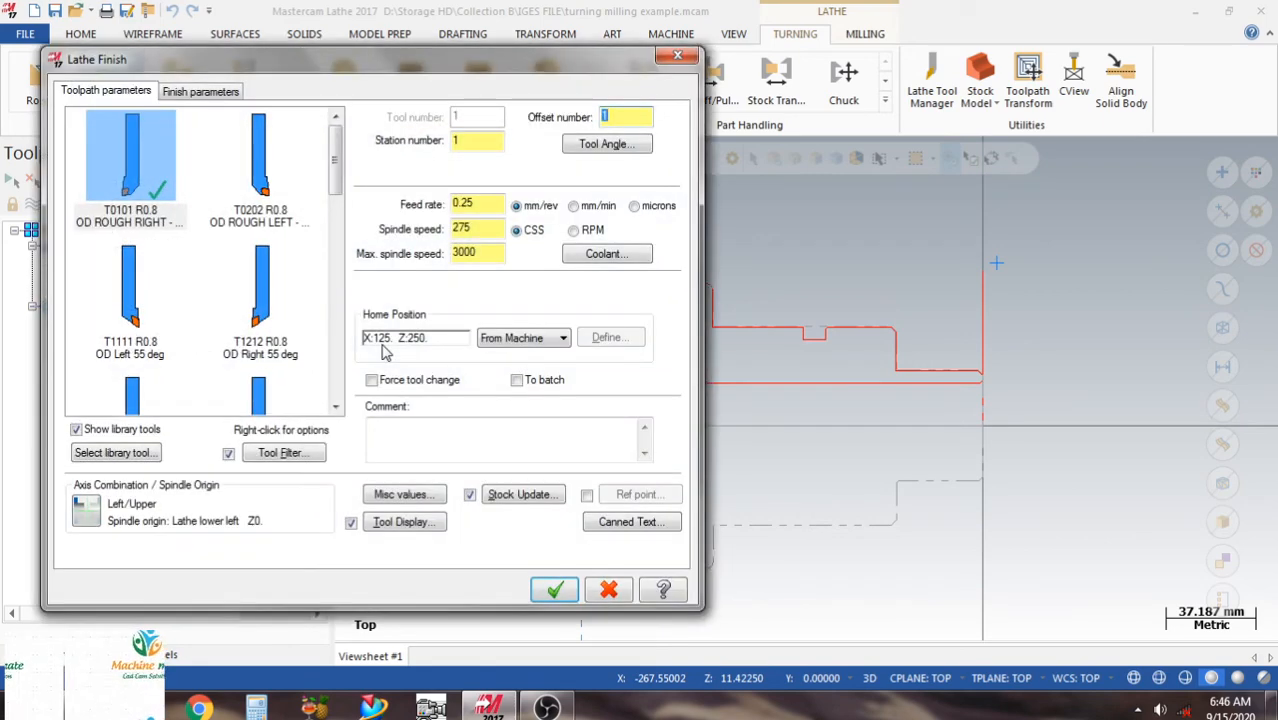
Select tool T1212 OD Right 55 deg for finishing and edit its DNMG insert to corner radius 04.
click(255, 298)
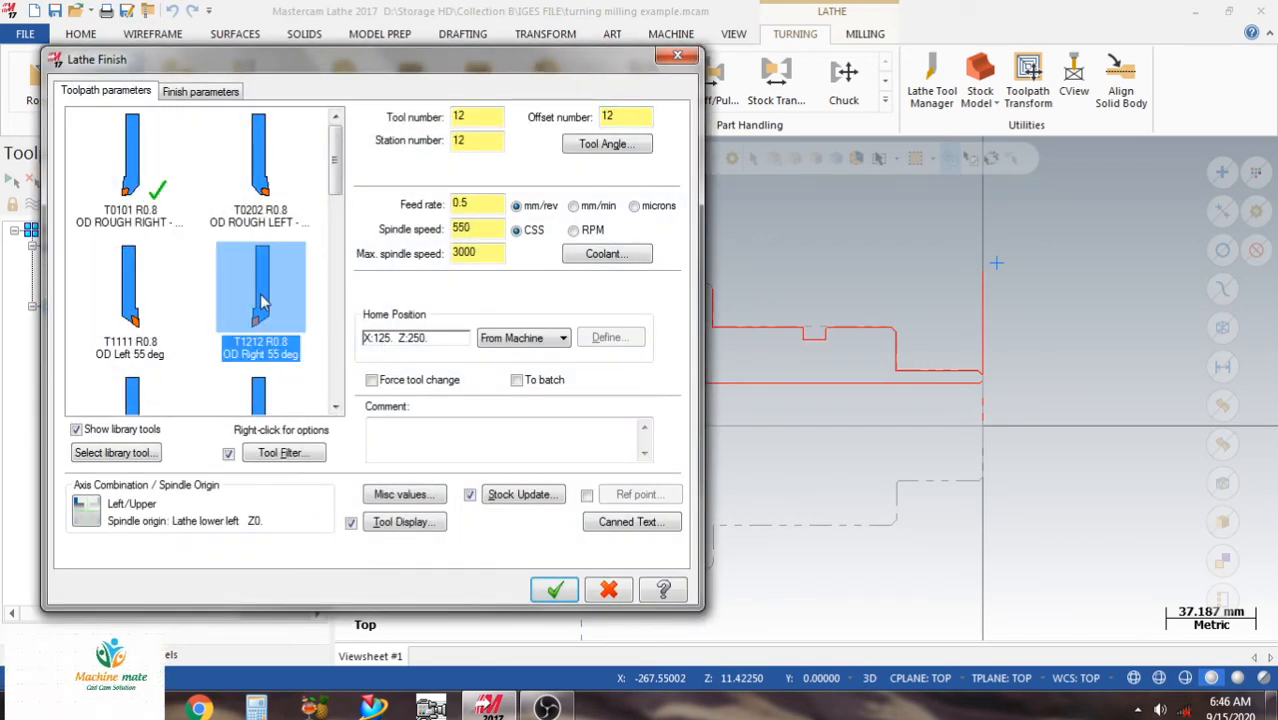
right_click(262, 300)
click(327, 328)
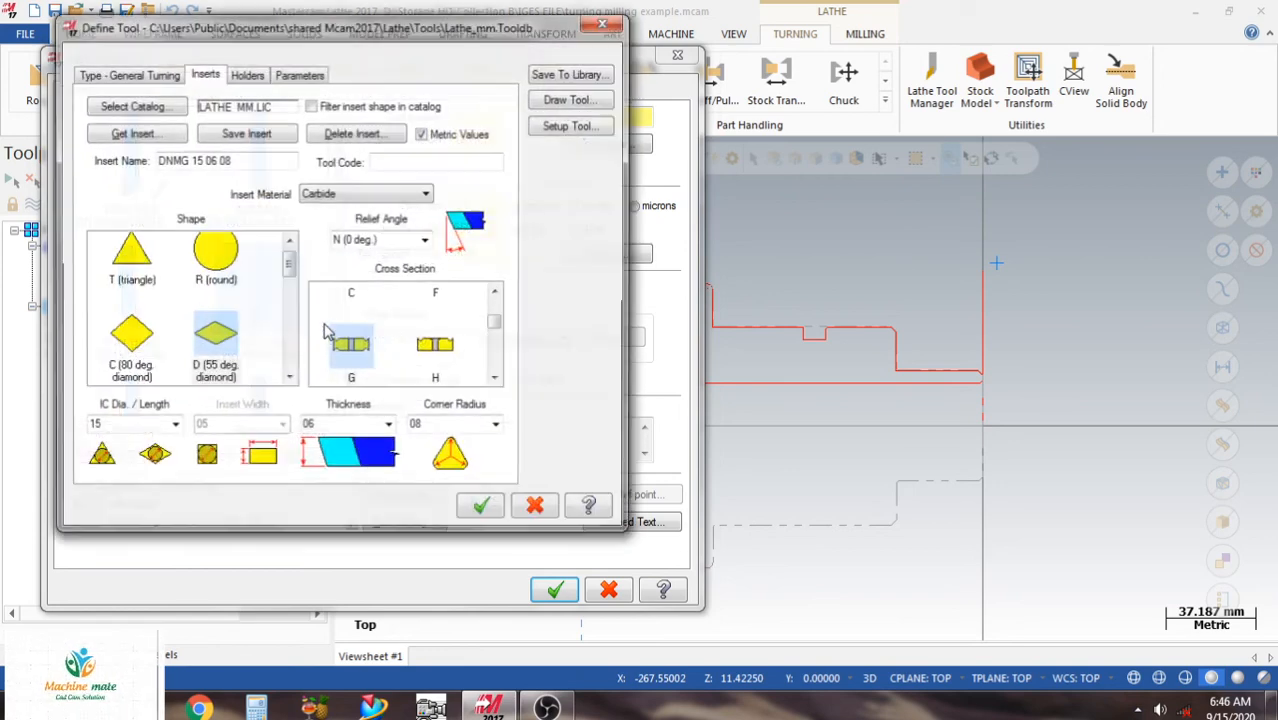
click(495, 423)
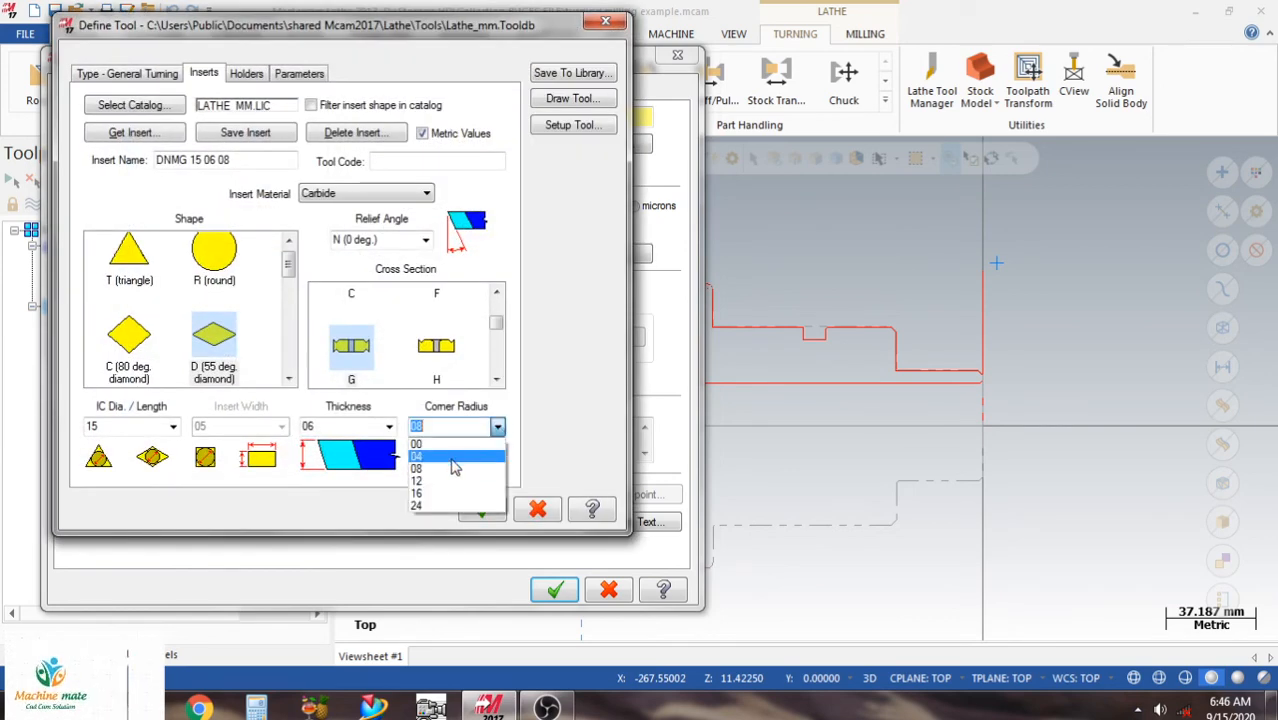
click(449, 457)
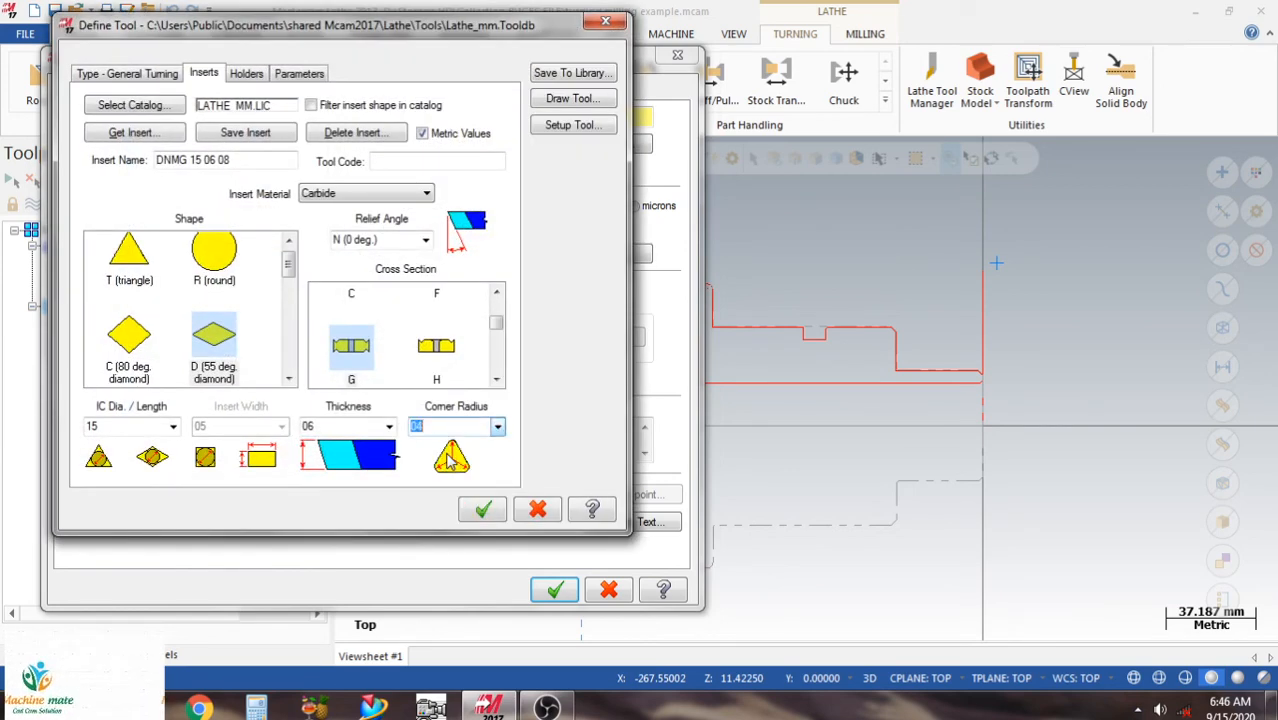
click(481, 512)
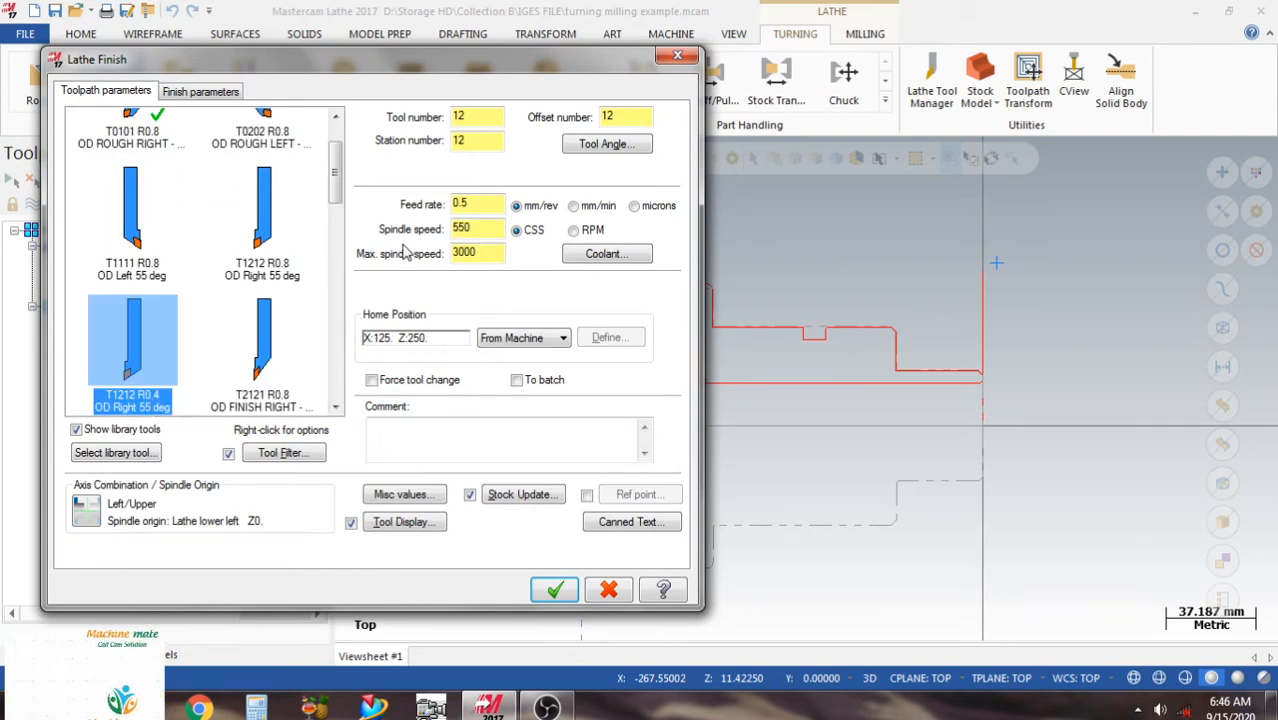
Set the feed rate to 0.2 mm/rev and the finish stepover to 0.2, and generate the Lathe Finish toolpath.
click(491, 203)
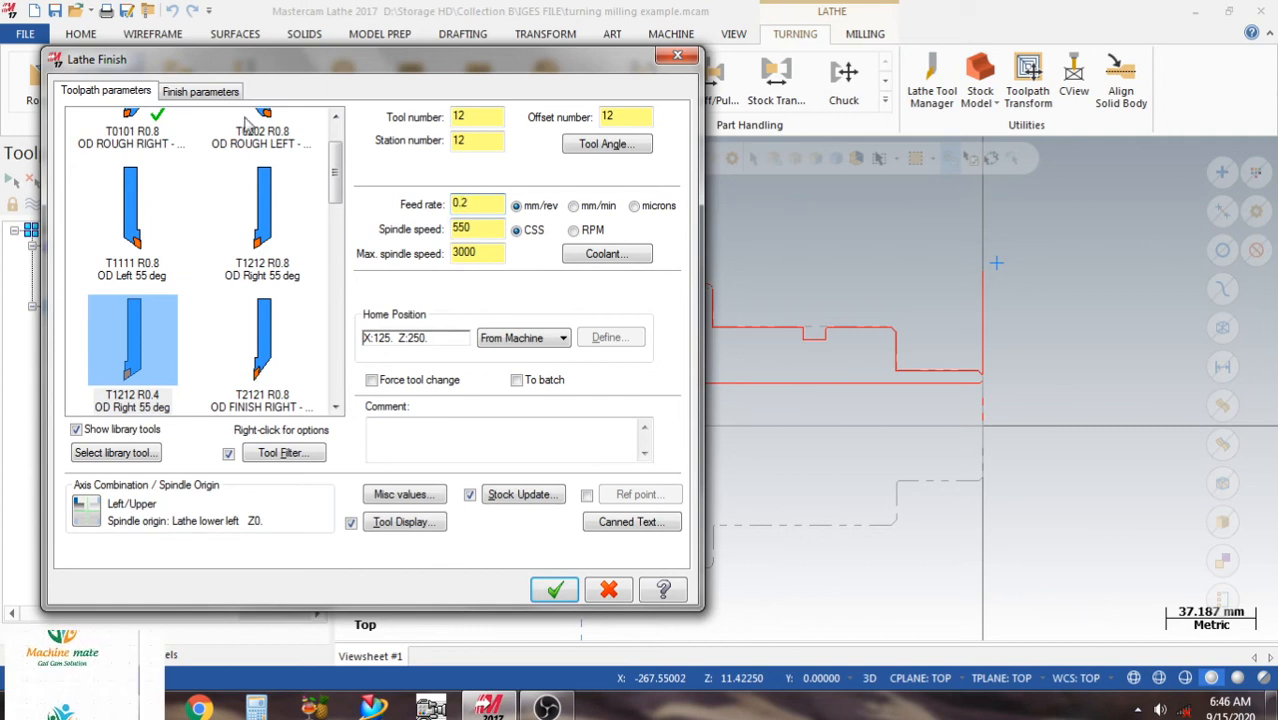
click(207, 91)
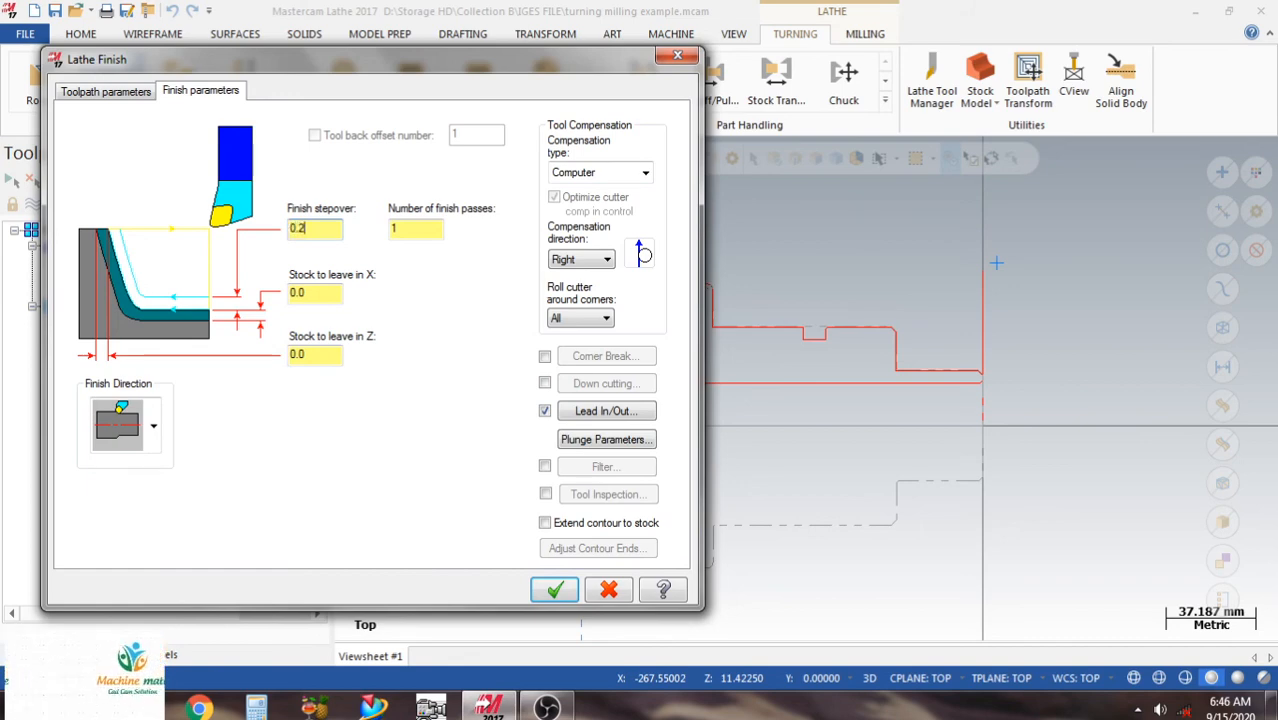
click(556, 589)
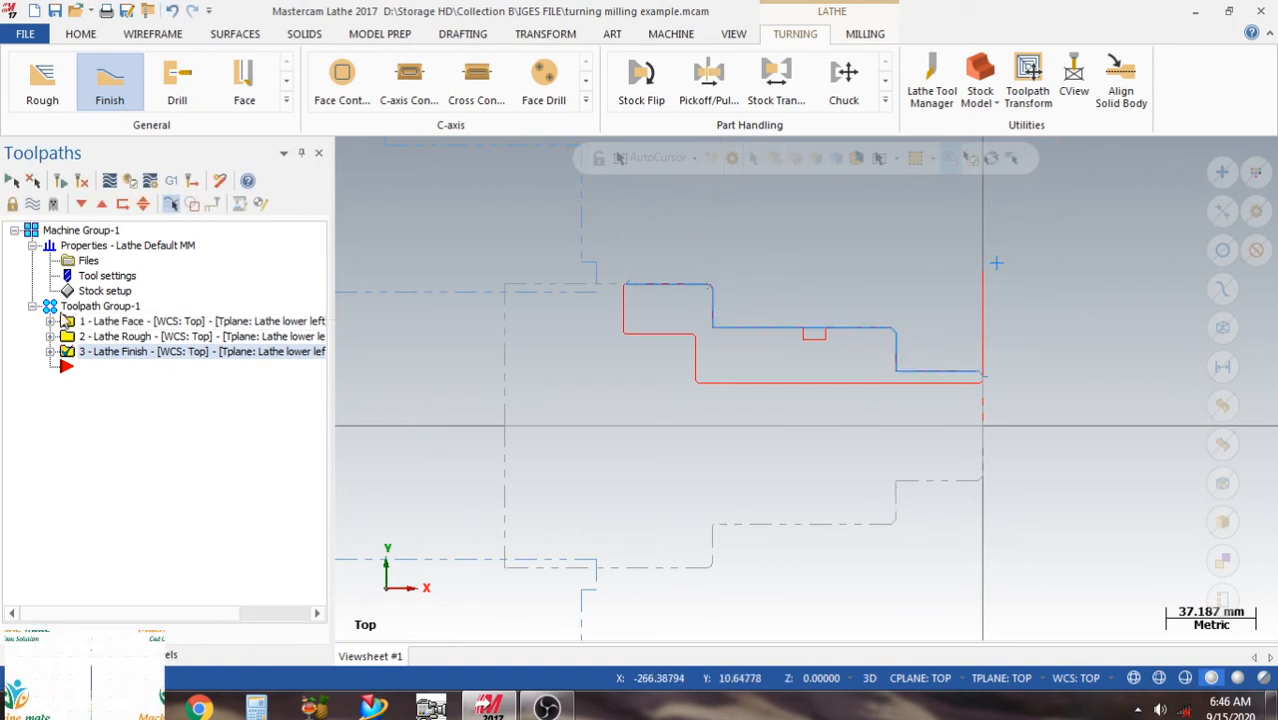
Start a Groove toolpath with the Chain definition and chain the small outer groove from its chamfer down and around to the opposite wall.
click(286, 100)
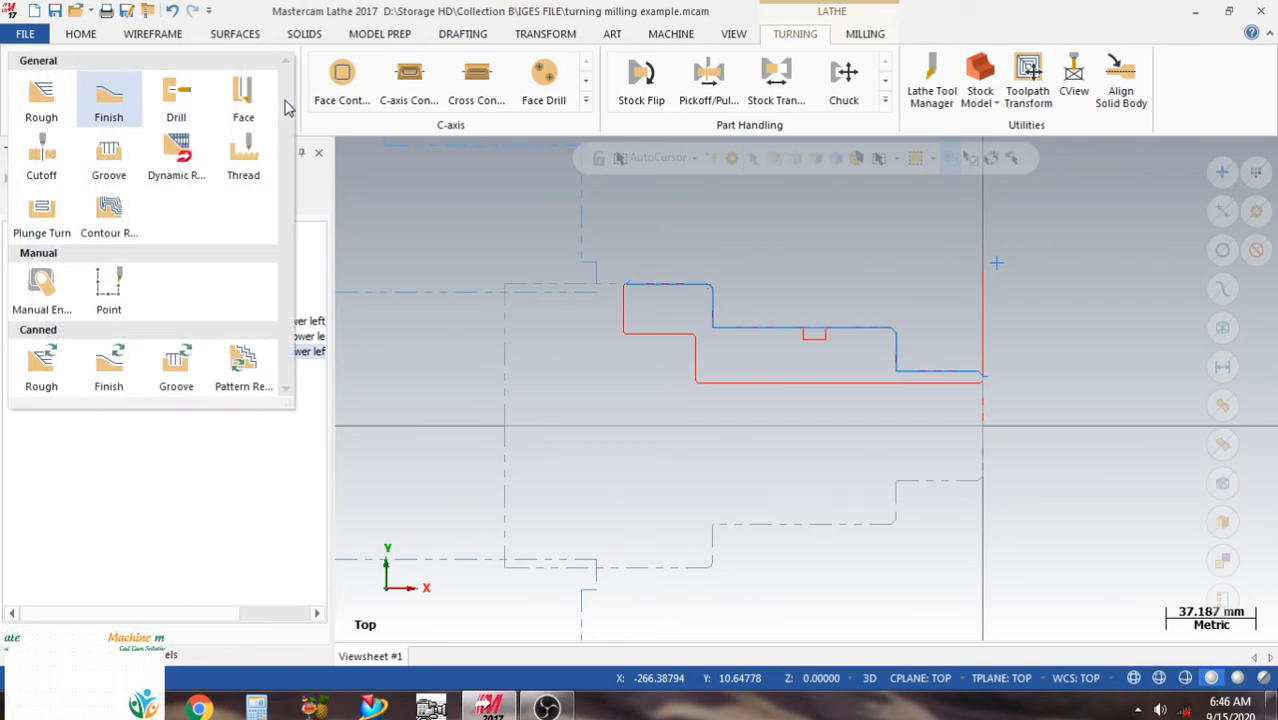
click(113, 155)
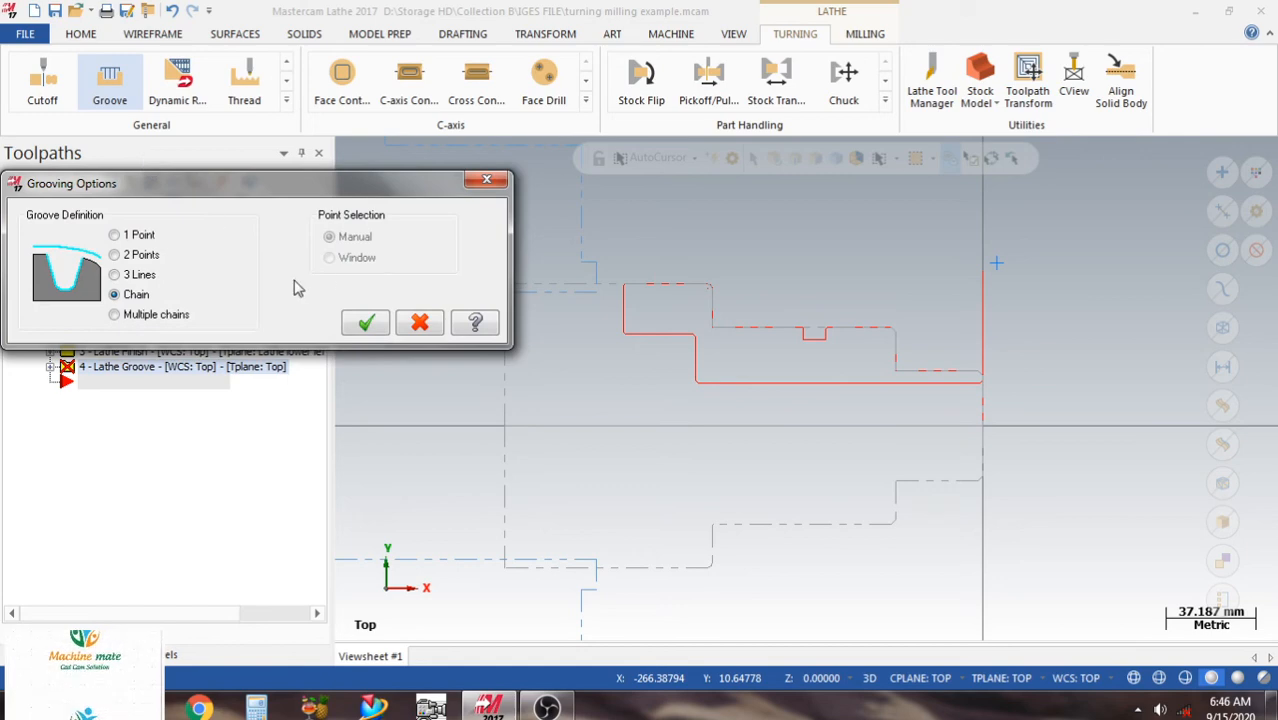
click(368, 322)
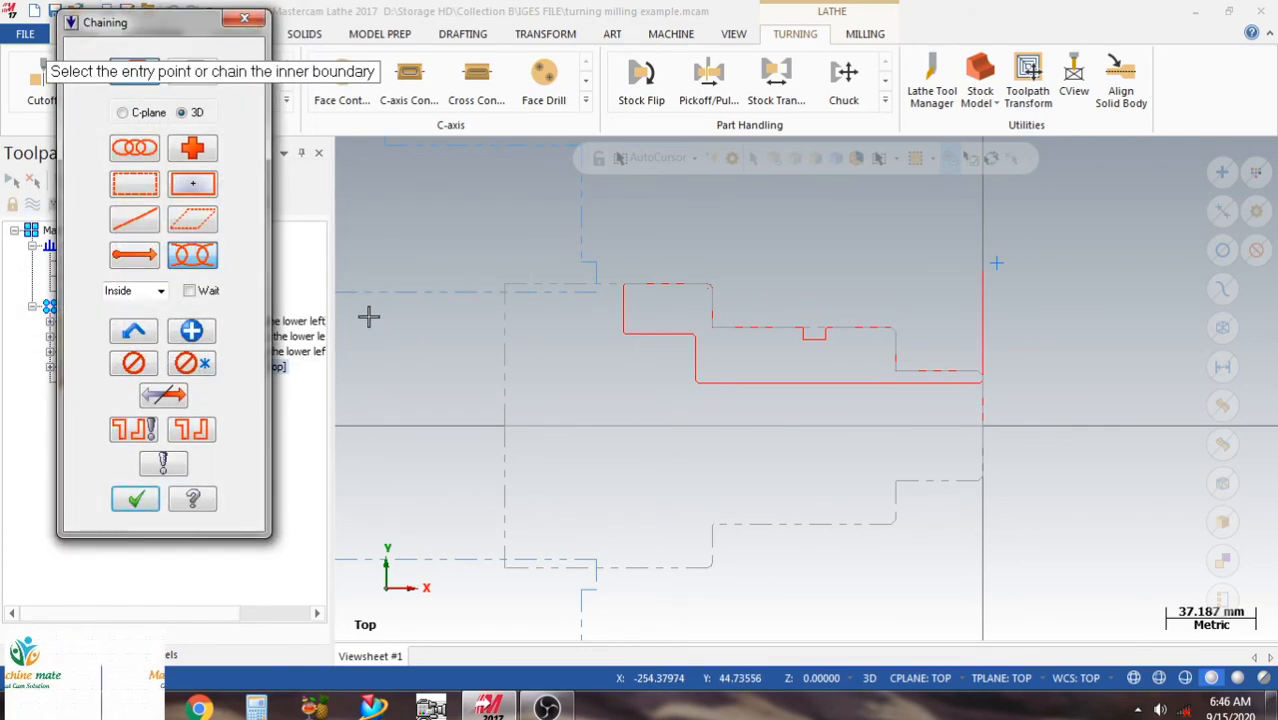
scroll(746, 353, up, 1)
scroll(927, 280, up, 3)
scroll(722, 369, up, 2)
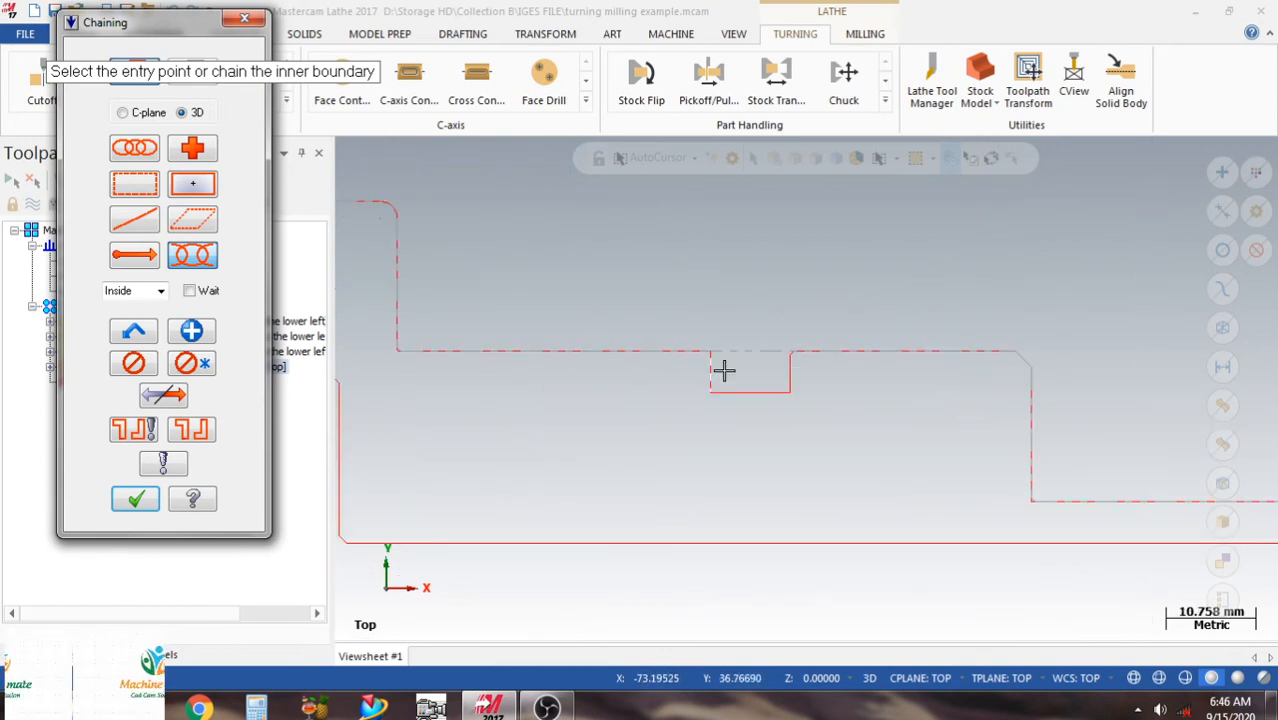
scroll(702, 380, up, 2)
scroll(732, 297, up, 3)
scroll(720, 250, up, 2)
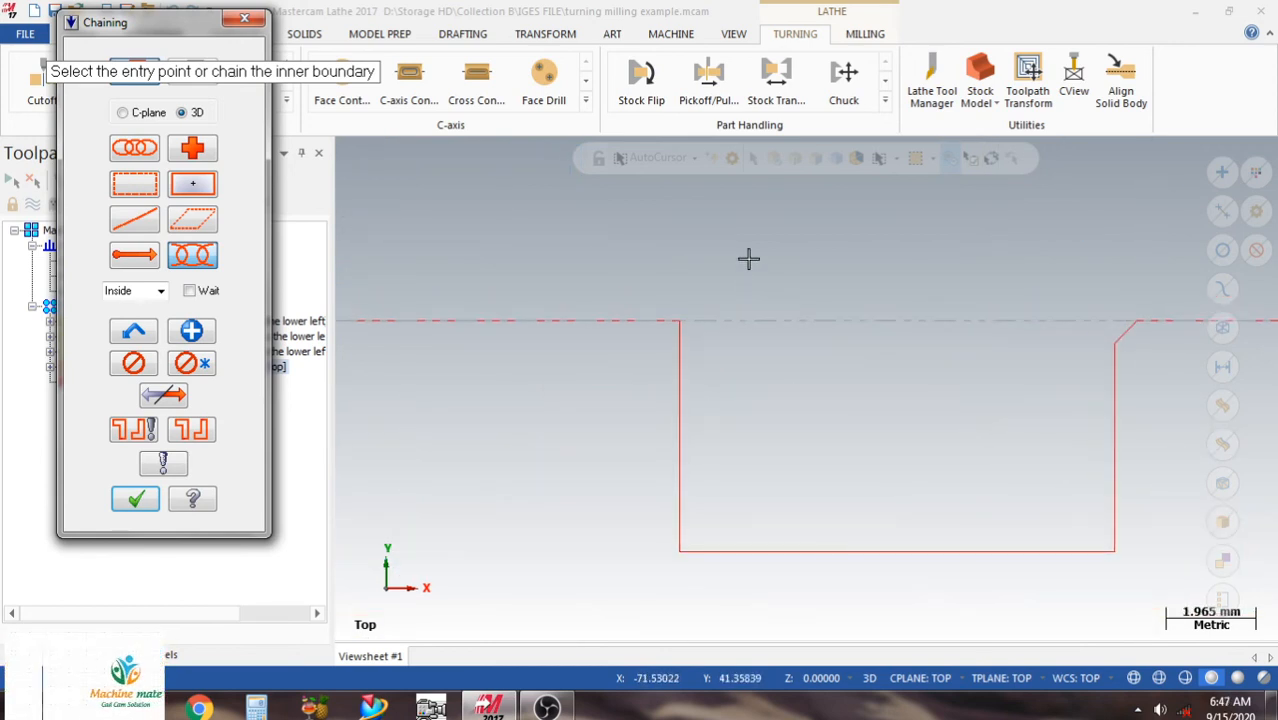
click(1113, 338)
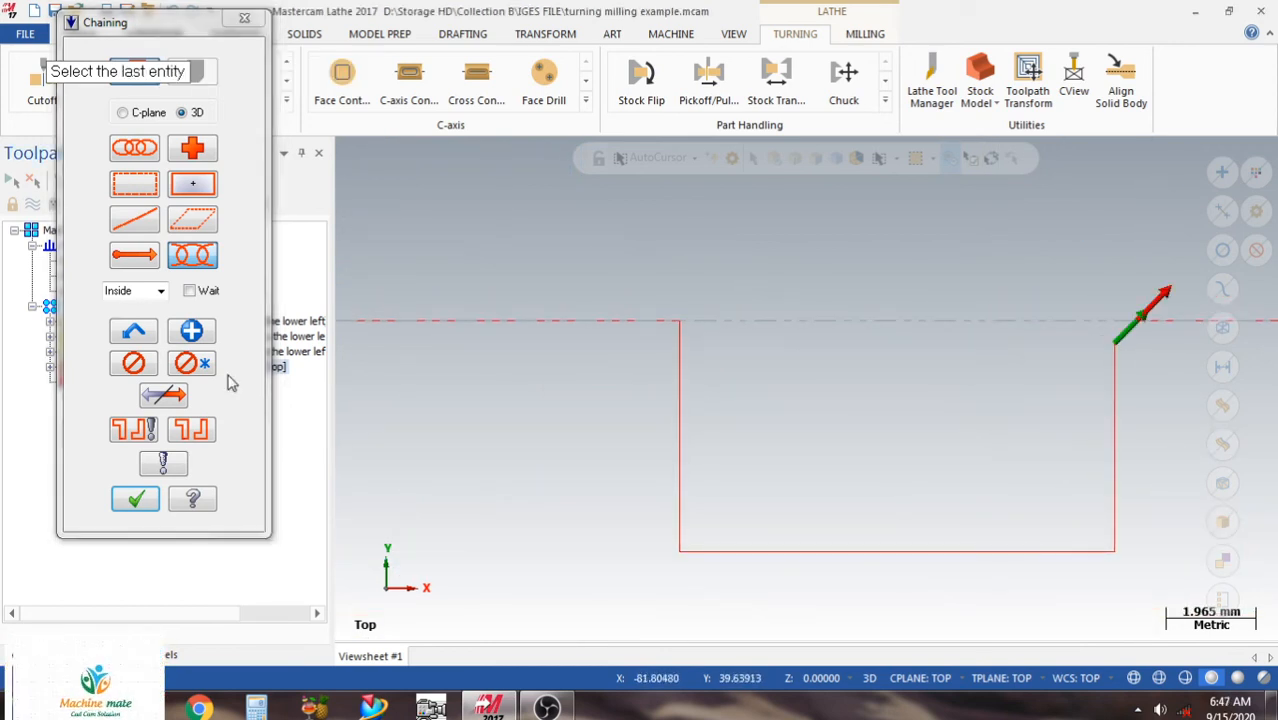
click(170, 395)
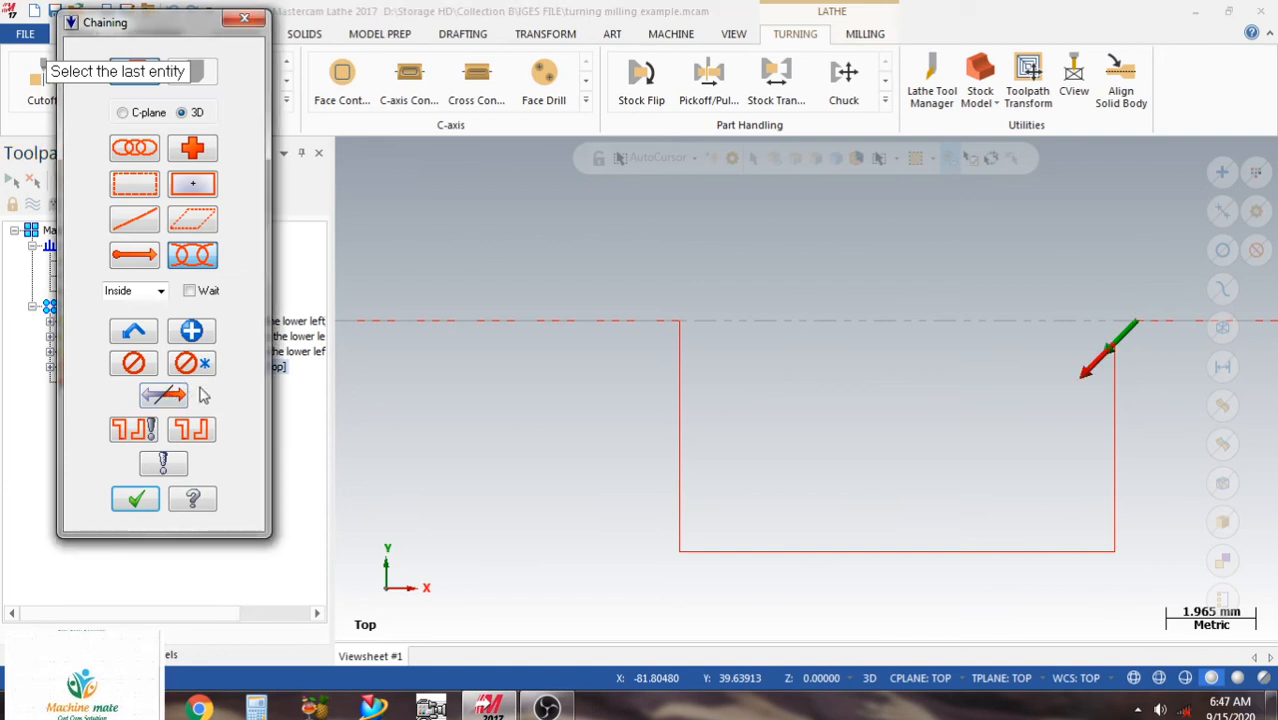
click(685, 325)
scroll(829, 264, down, 4)
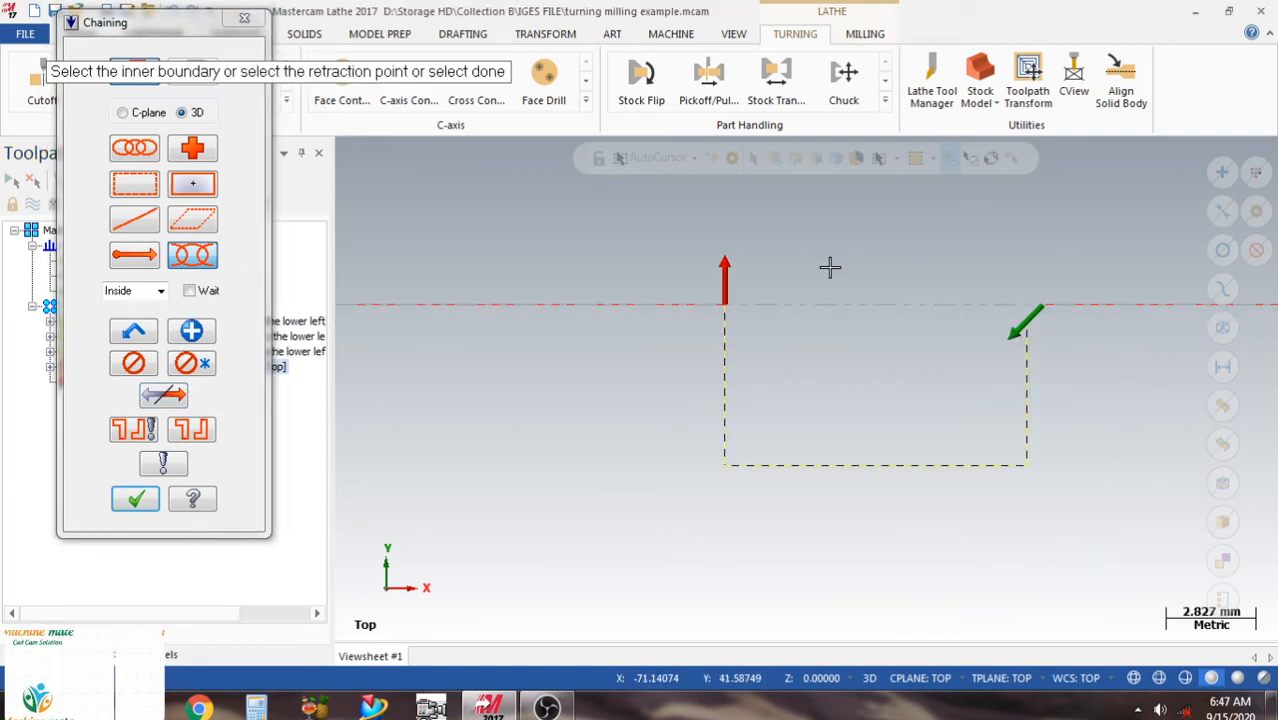
click(135, 498)
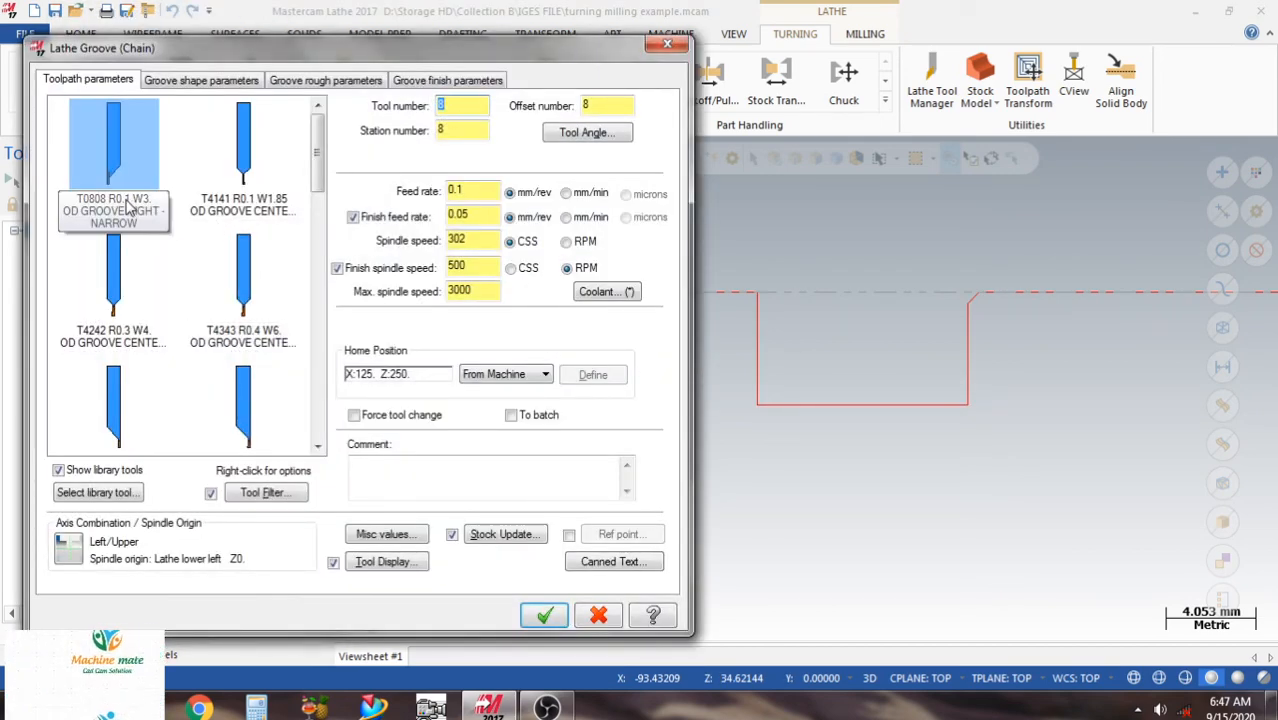
Set groove roughing to Negative cut direction, Smooth groove walls and a stock clearance of 1.0.
click(183, 84)
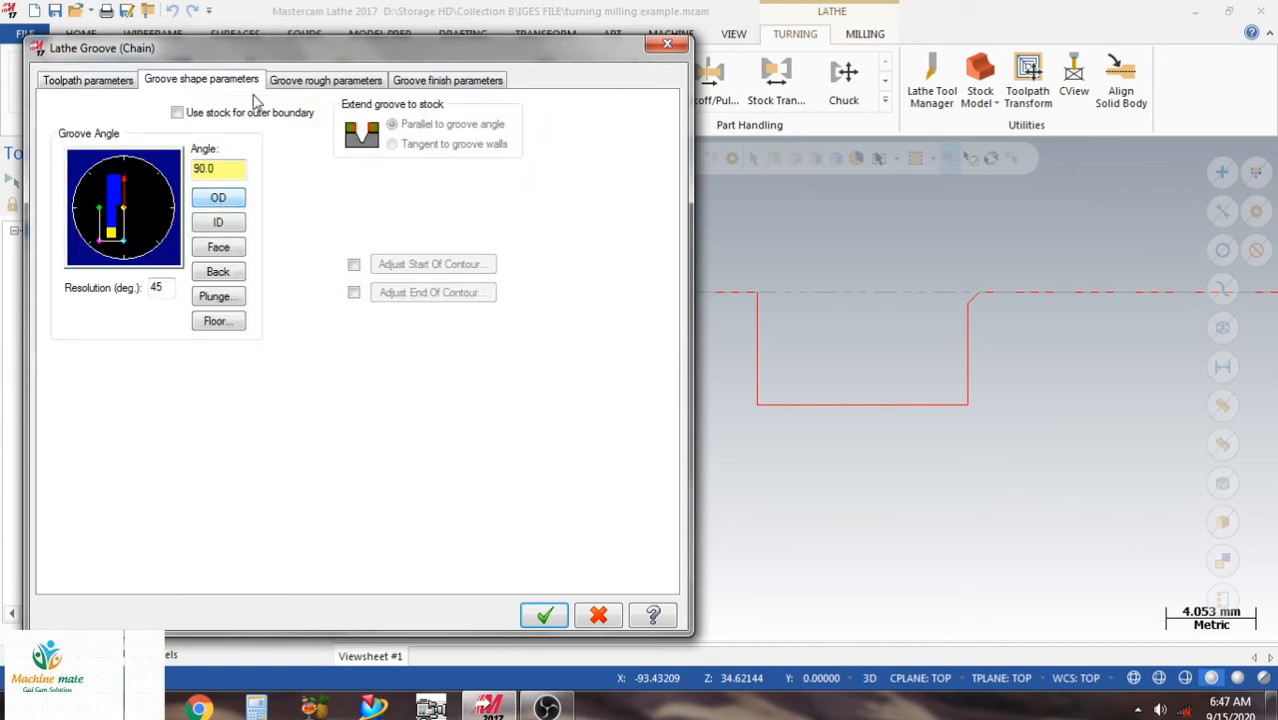
click(299, 86)
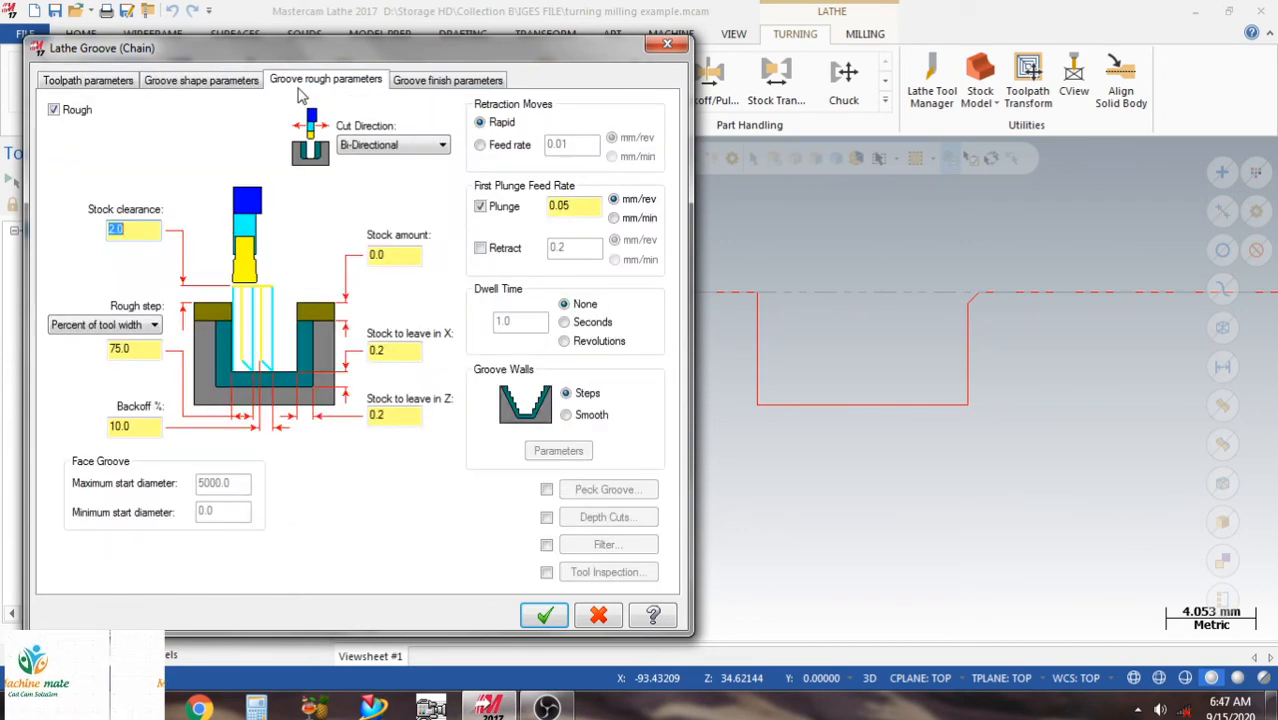
click(430, 147)
click(410, 176)
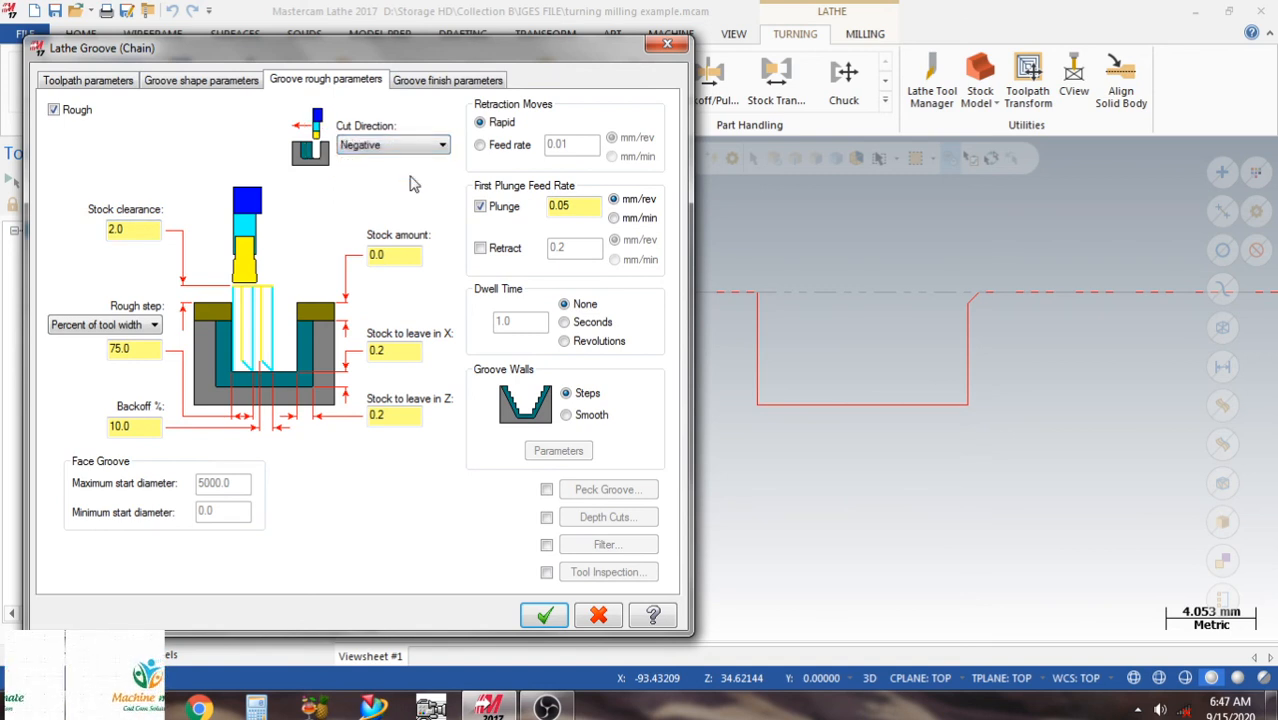
click(590, 415)
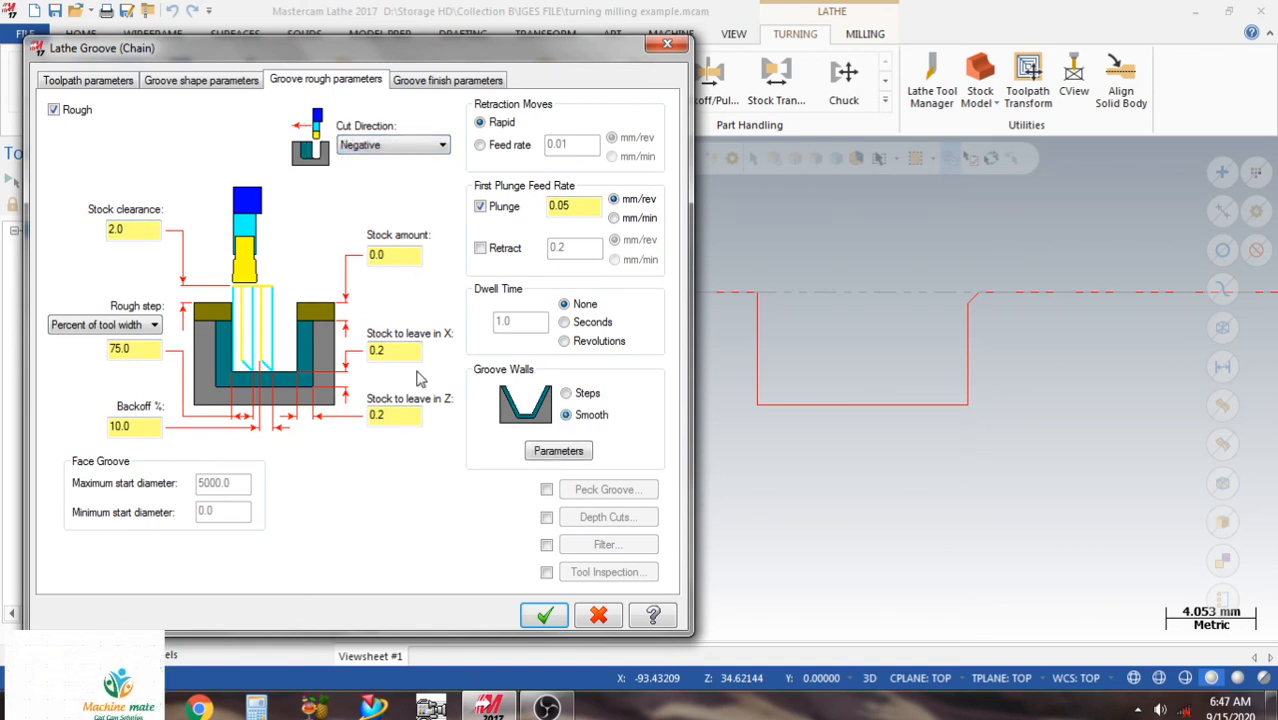
drag(148, 232, 88, 238)
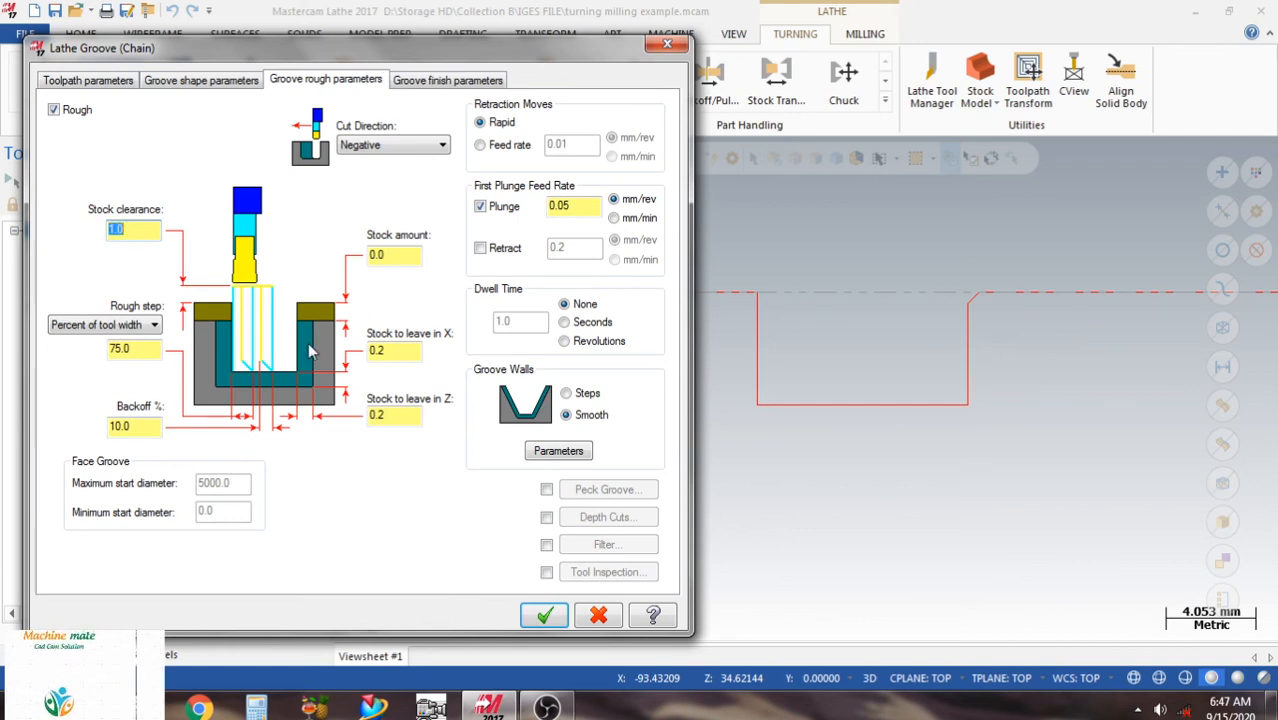
Generate the Lathe Groove toolpath with 1 finish pass at 0.1 finish stepover, and save the file.
click(430, 82)
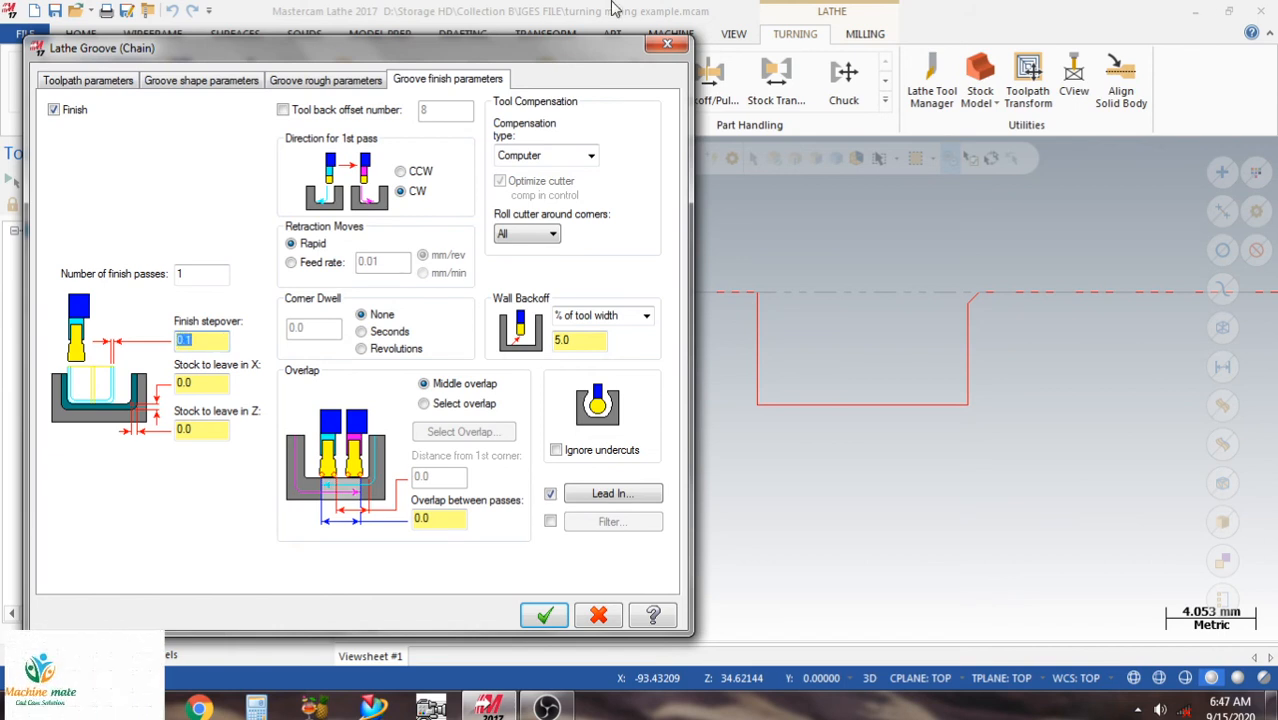
click(544, 615)
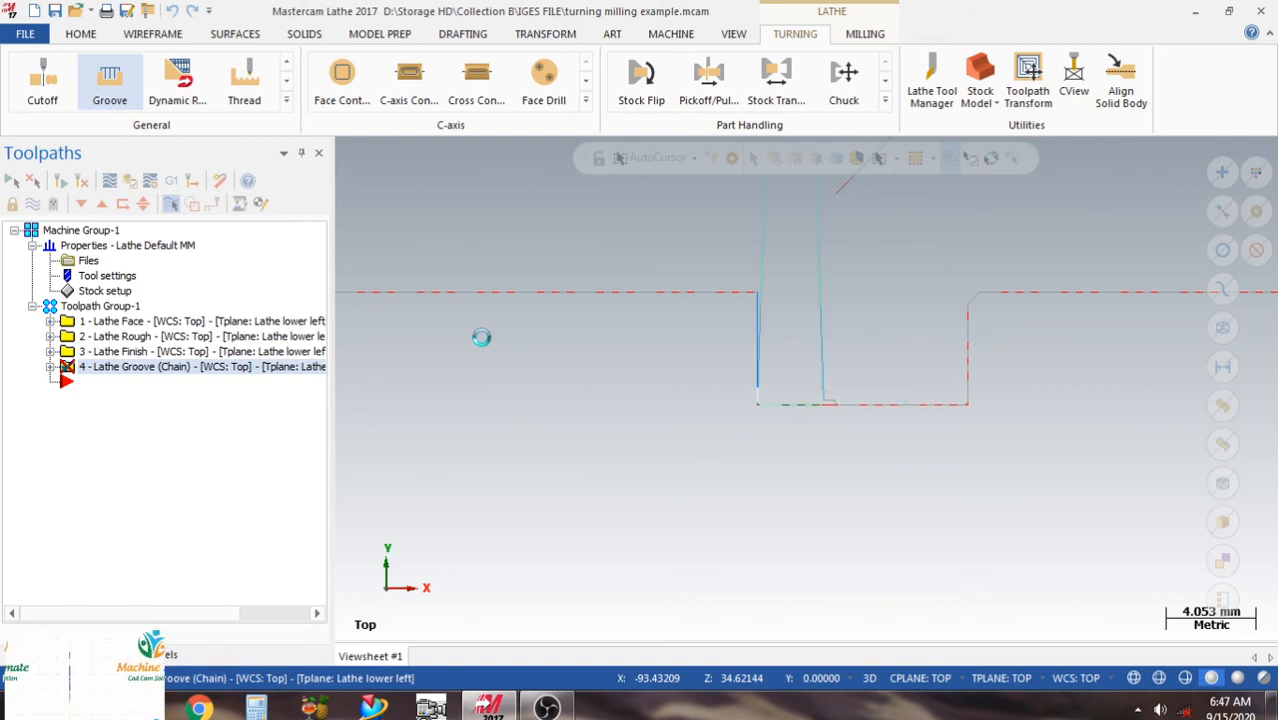
scroll(482, 337, down, 5)
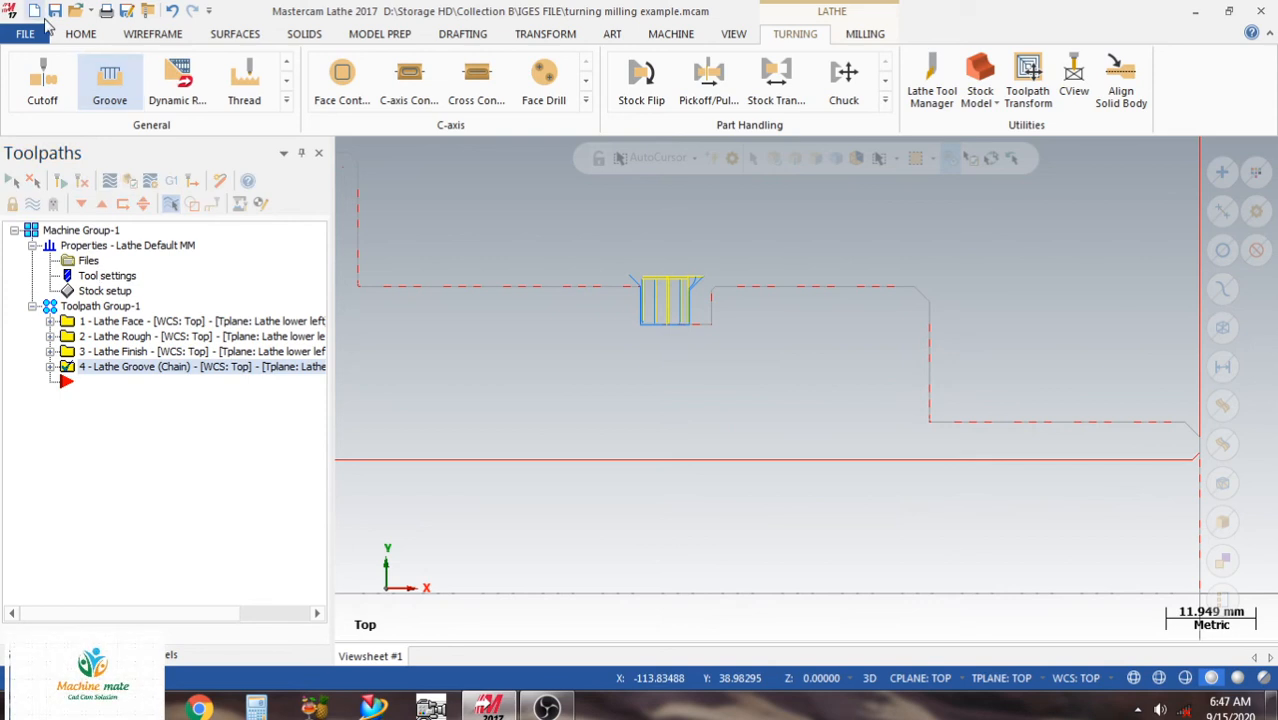
click(55, 12)
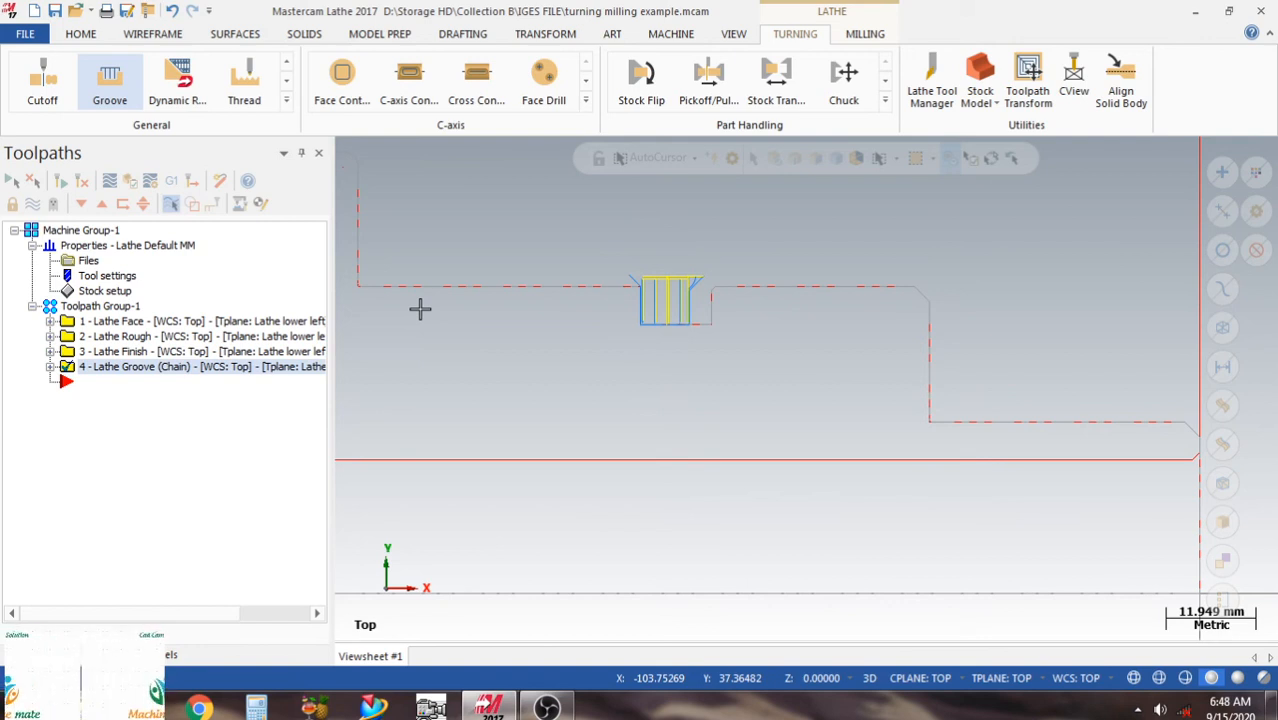
Verify all operations of Toolpath Group-1 in Mastercam Simulator, using the isometric view along the way, and finish by showing the desktop.
scroll(610, 337, down, 7)
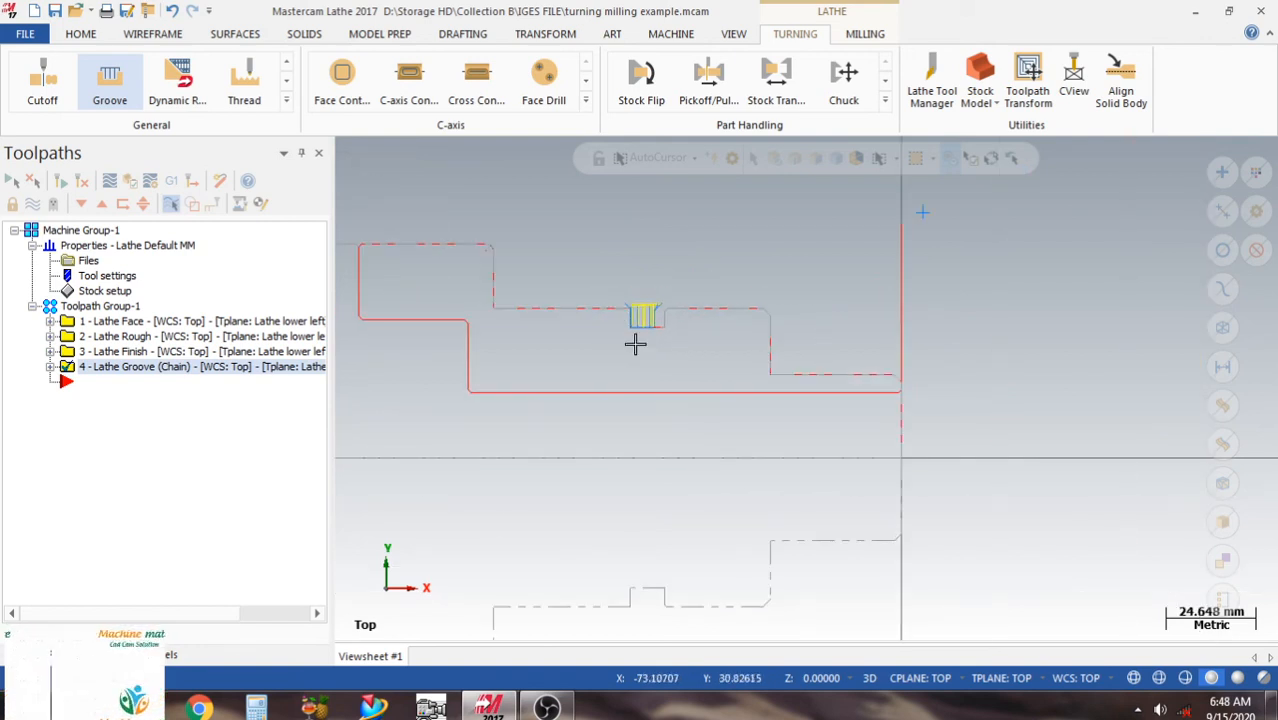
scroll(660, 405, down, 1)
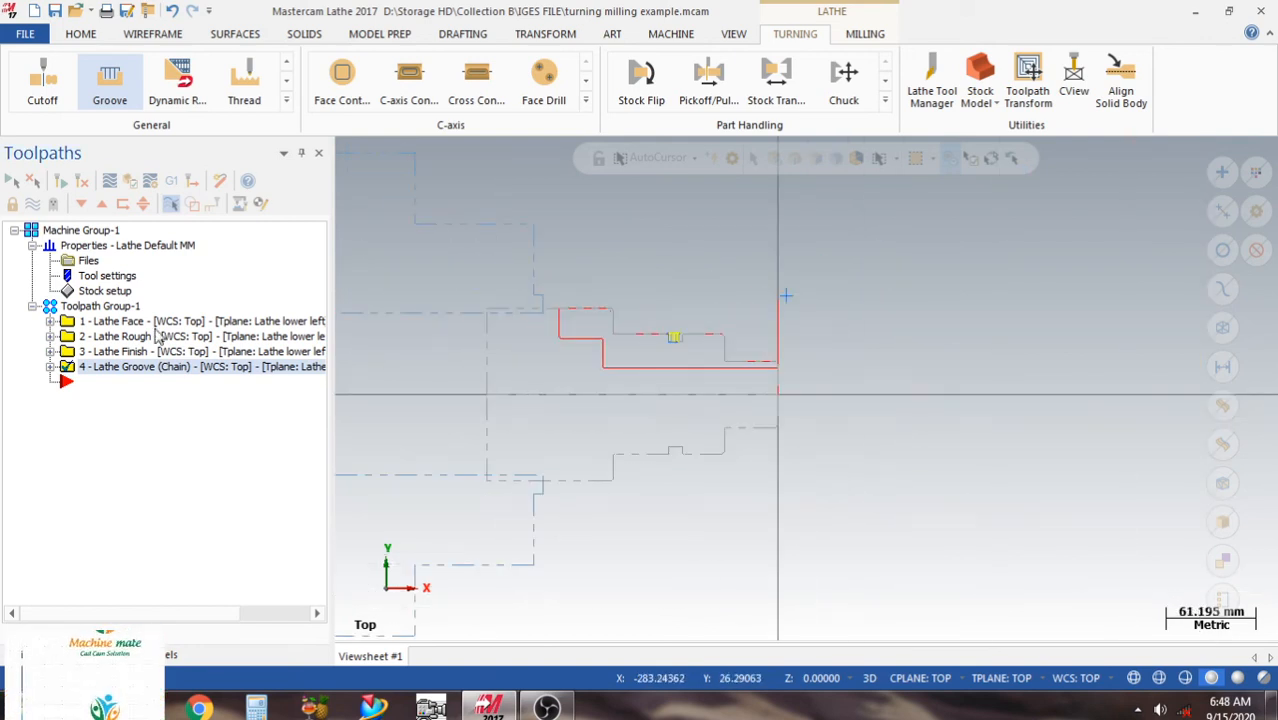
click(98, 306)
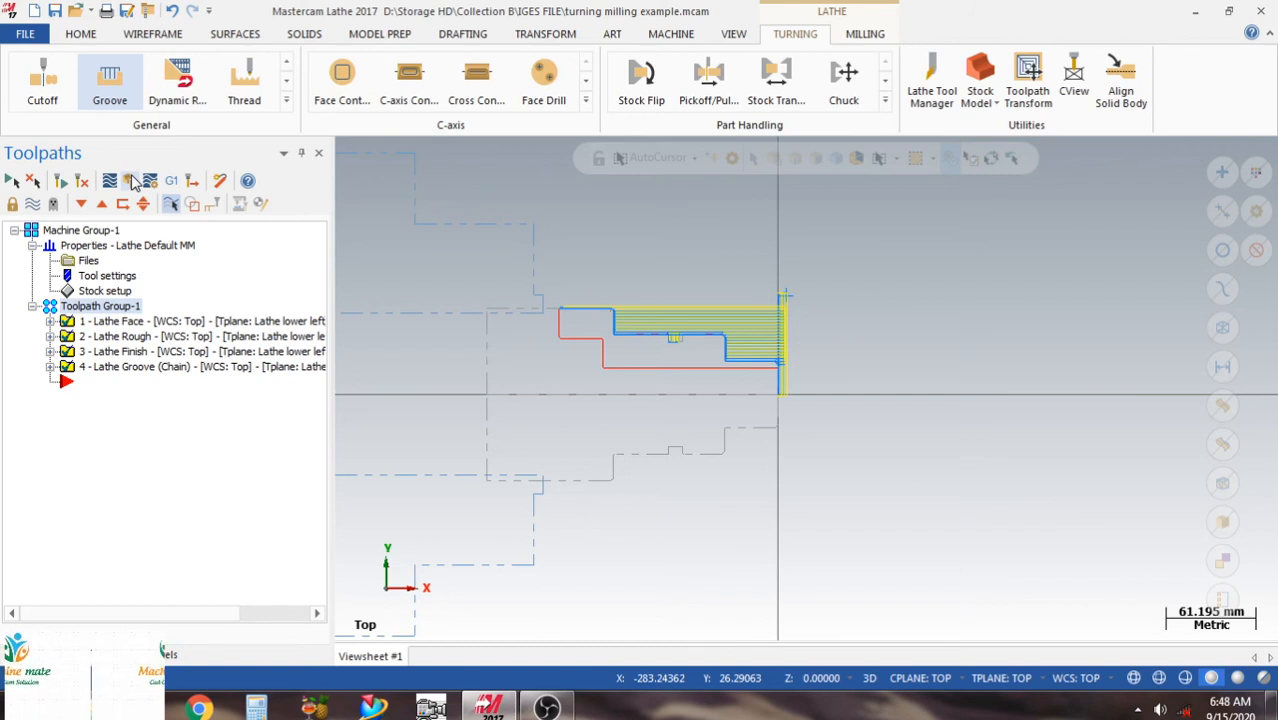
click(133, 180)
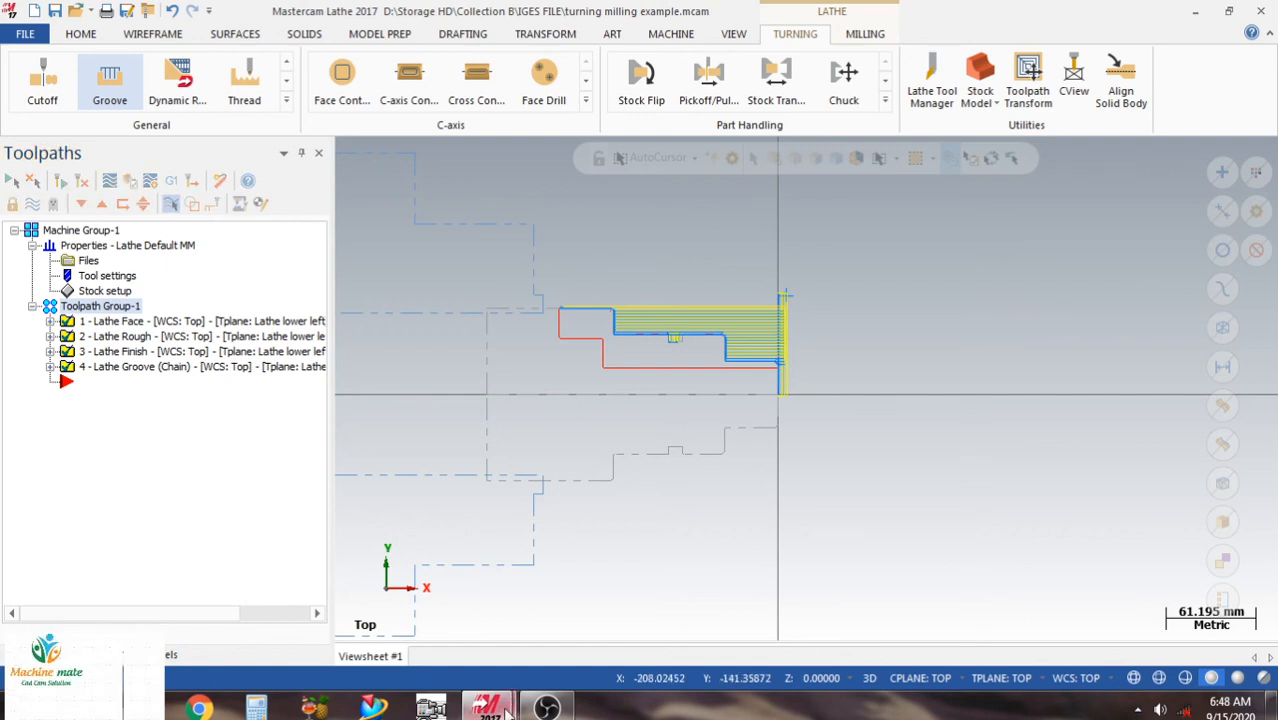
mouse_move(488, 706)
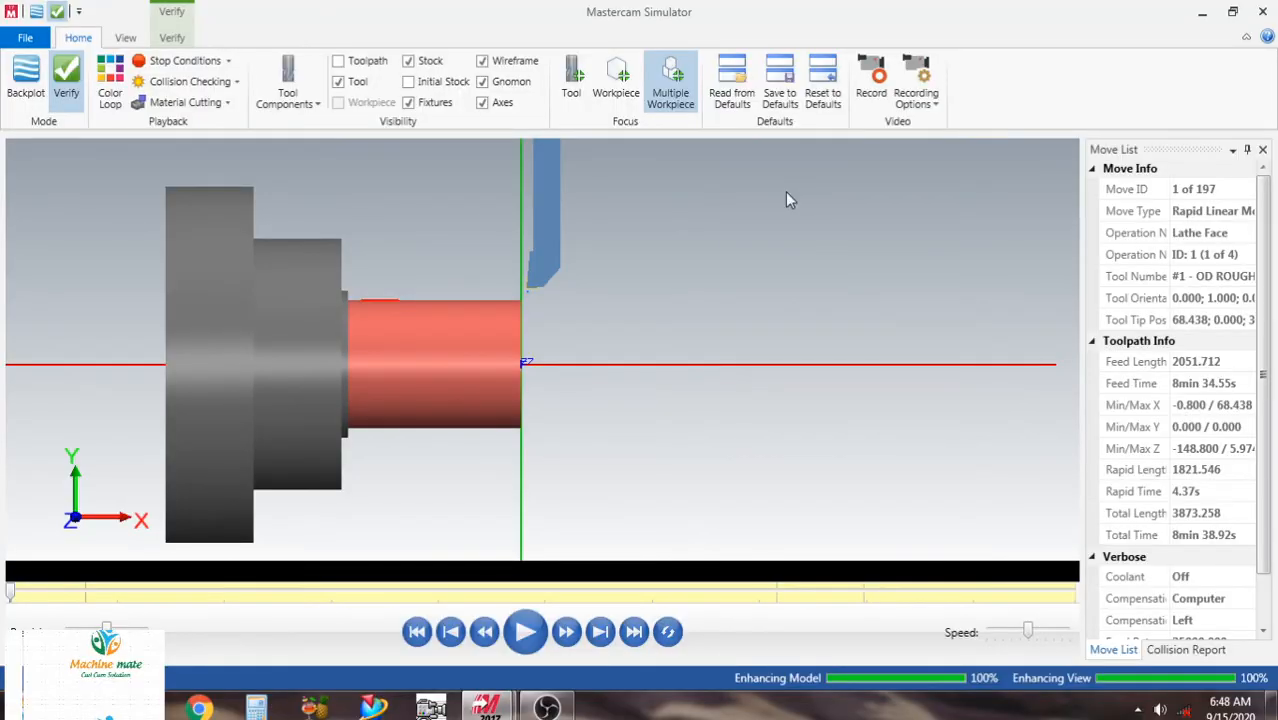
right_click(687, 265)
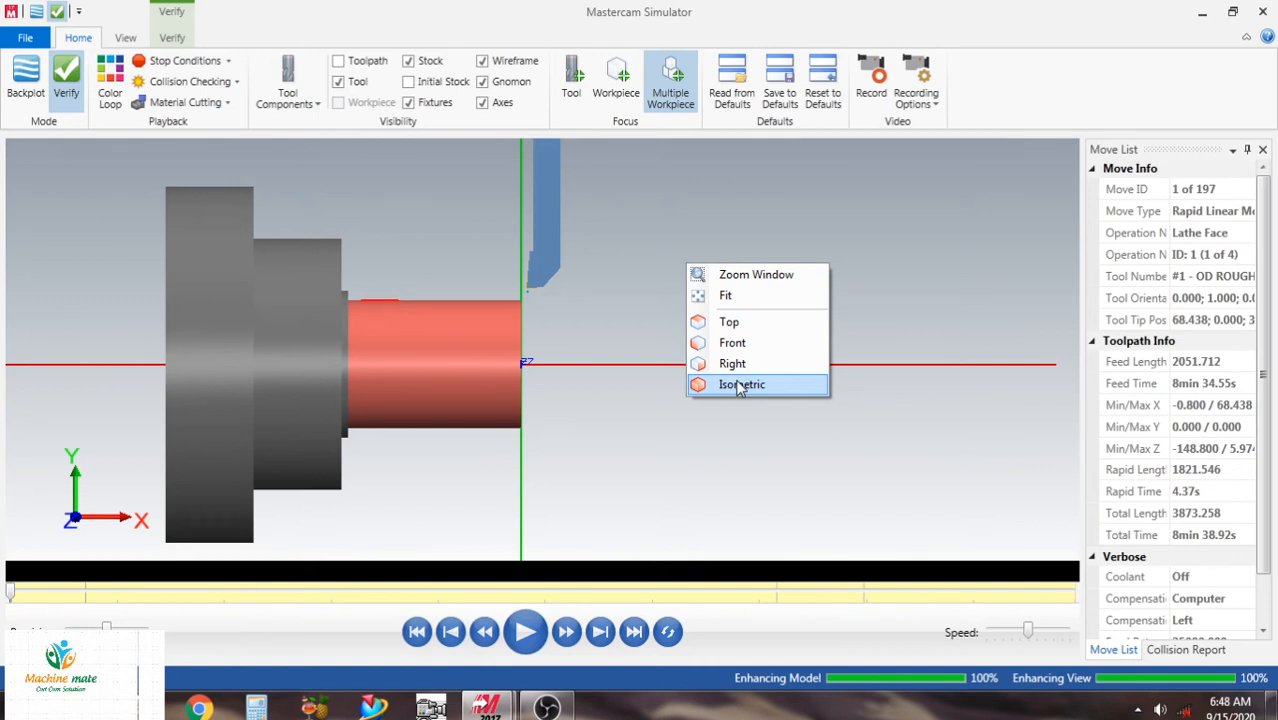
click(740, 386)
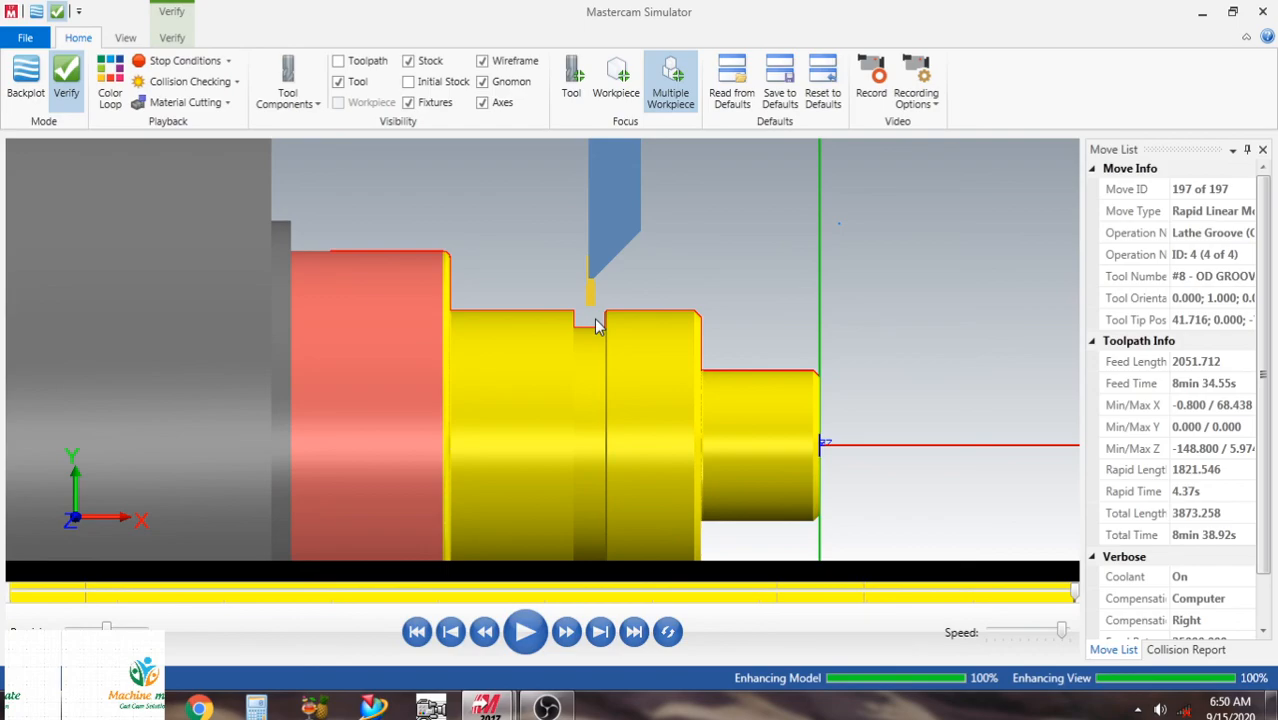
key(super+d)
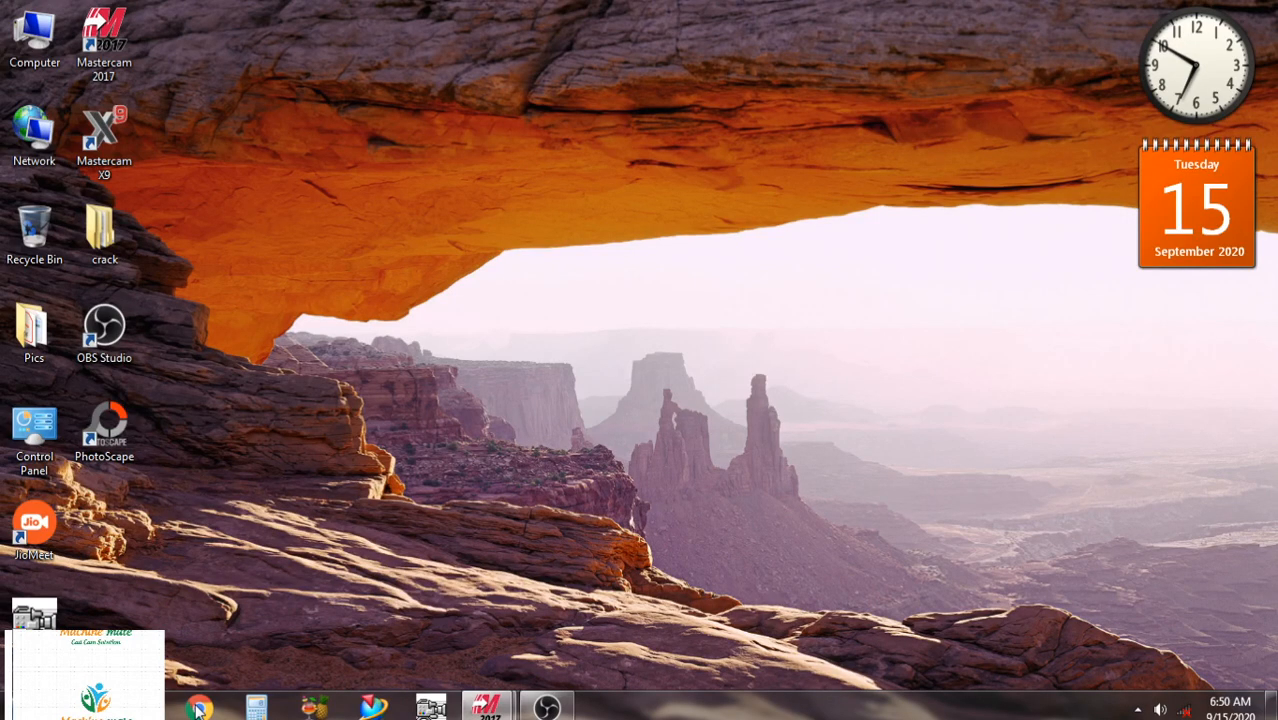